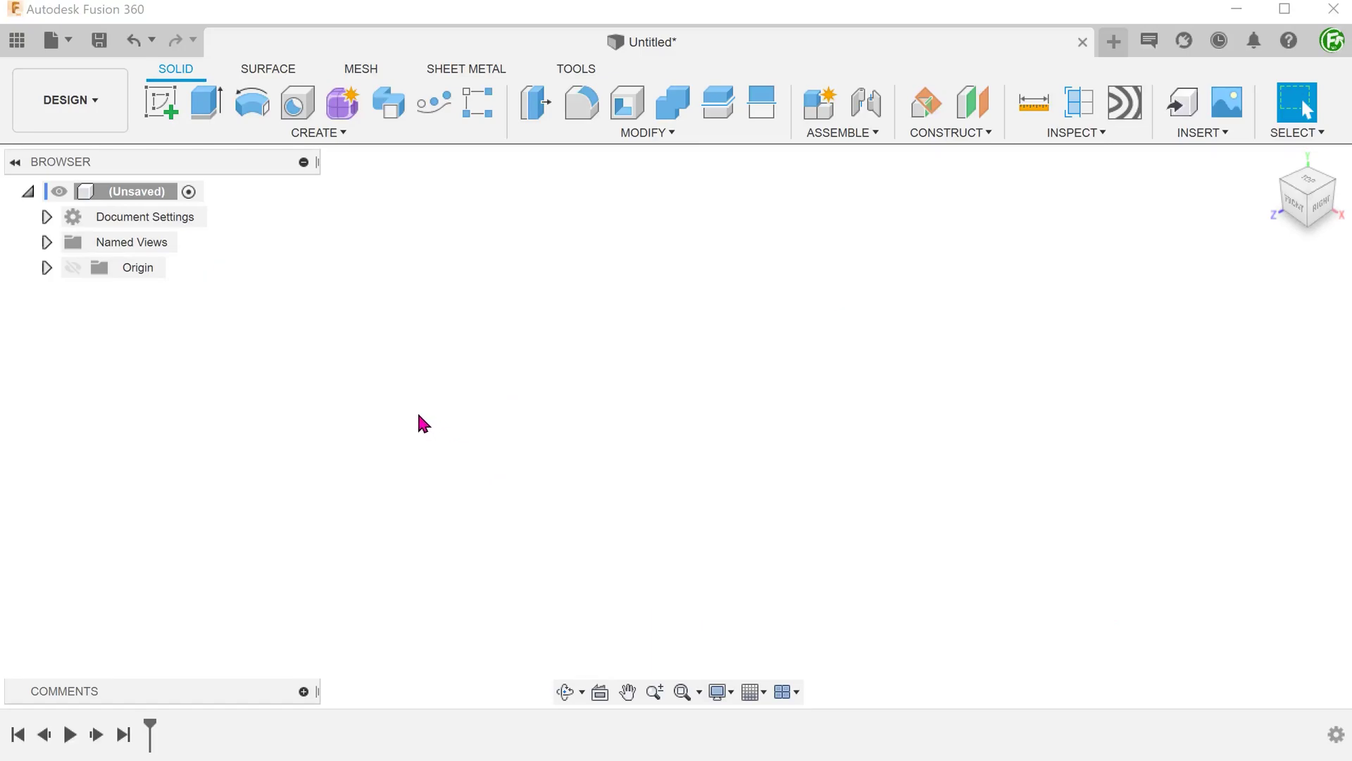
Step: Start a sketch on the ground plane with an 80 mm circle centred at the origin
{"action": "left_click", "coordinate": [167, 109]}
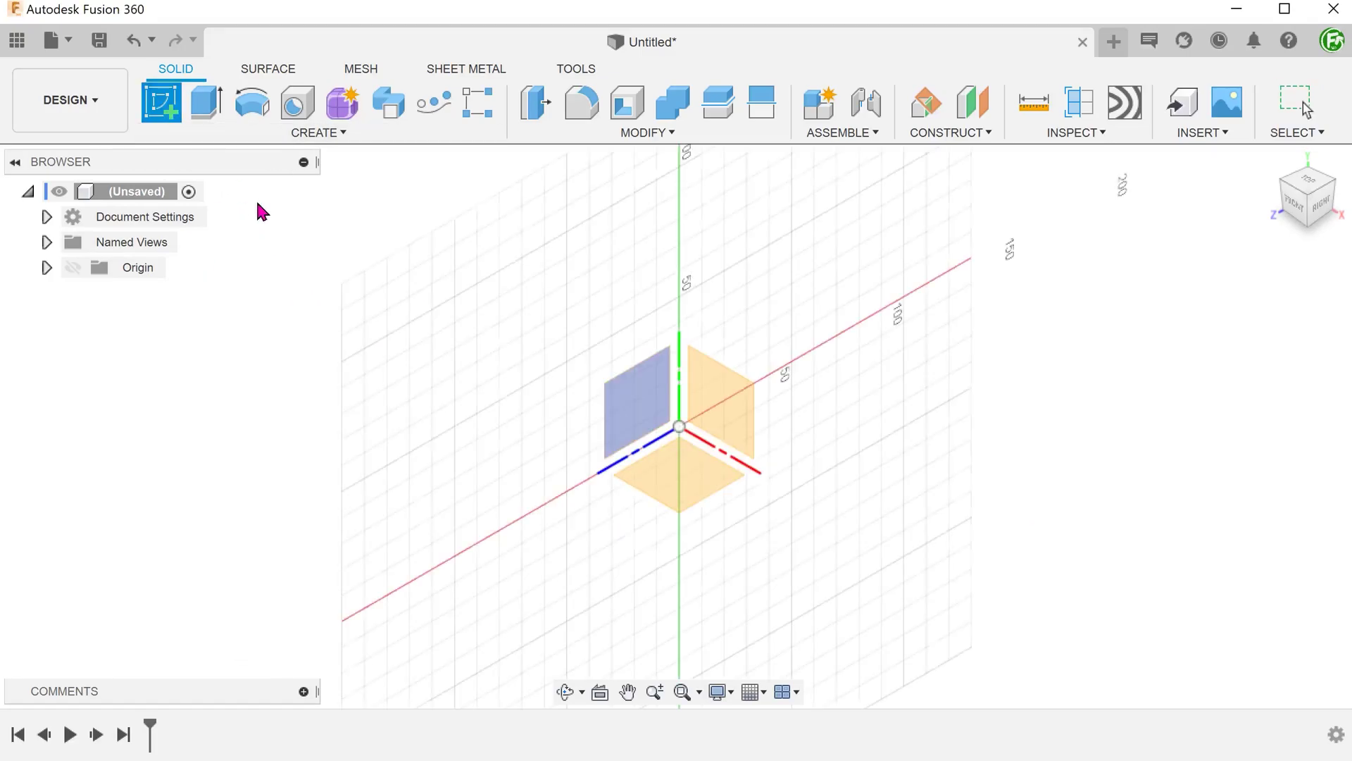
{"action": "left_click", "coordinate": [690, 468]}
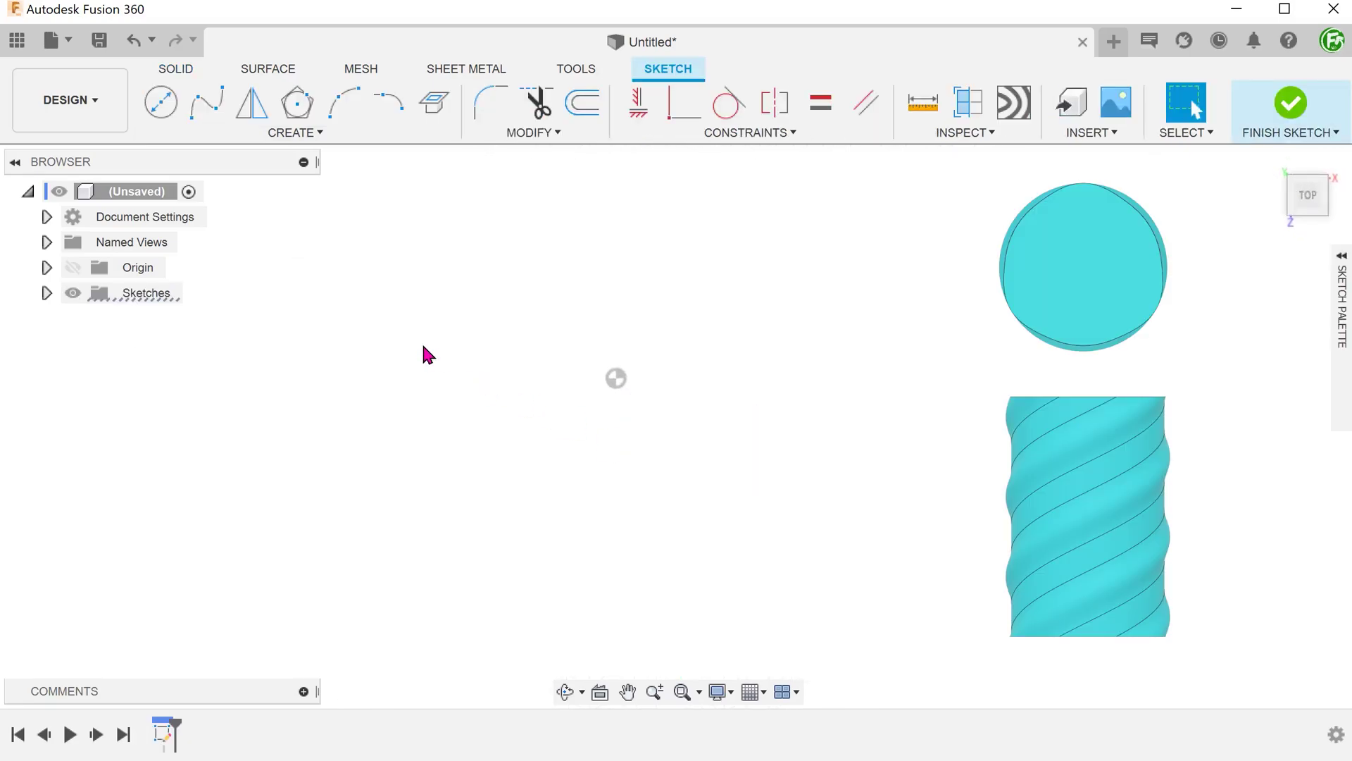
{"action": "key", "text": "l"}
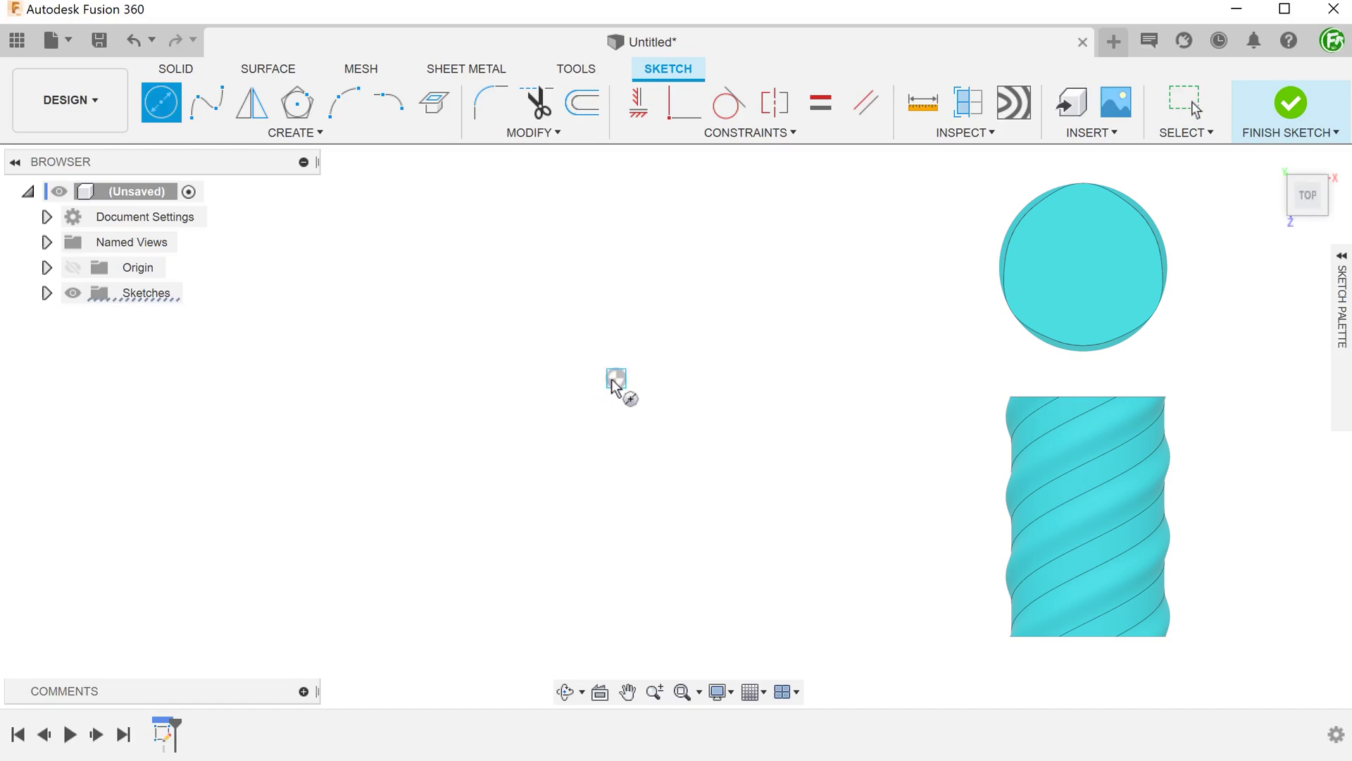
{"action": "left_click", "coordinate": [616, 378]}
{"action": "type", "text": "80"}
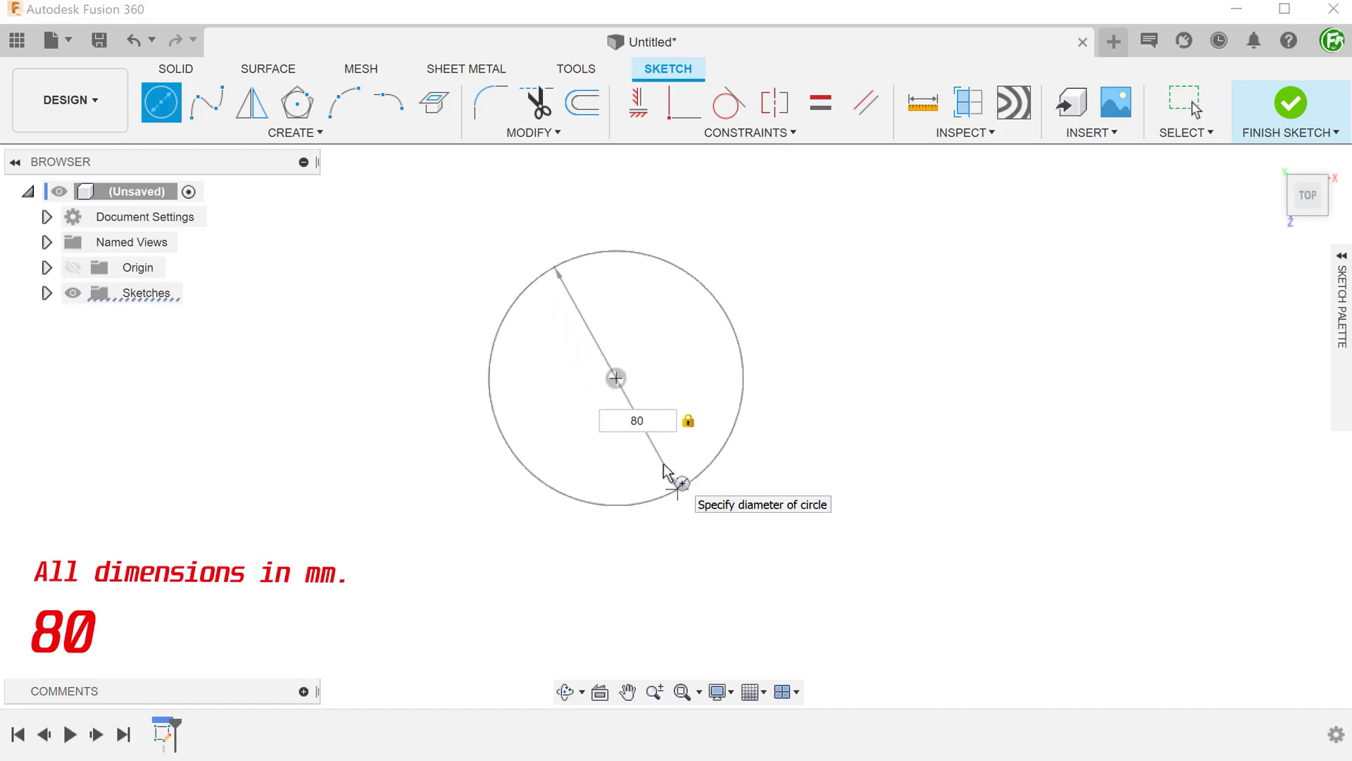
{"action": "key", "text": "Return"}
{"action": "key", "text": "Escape"}
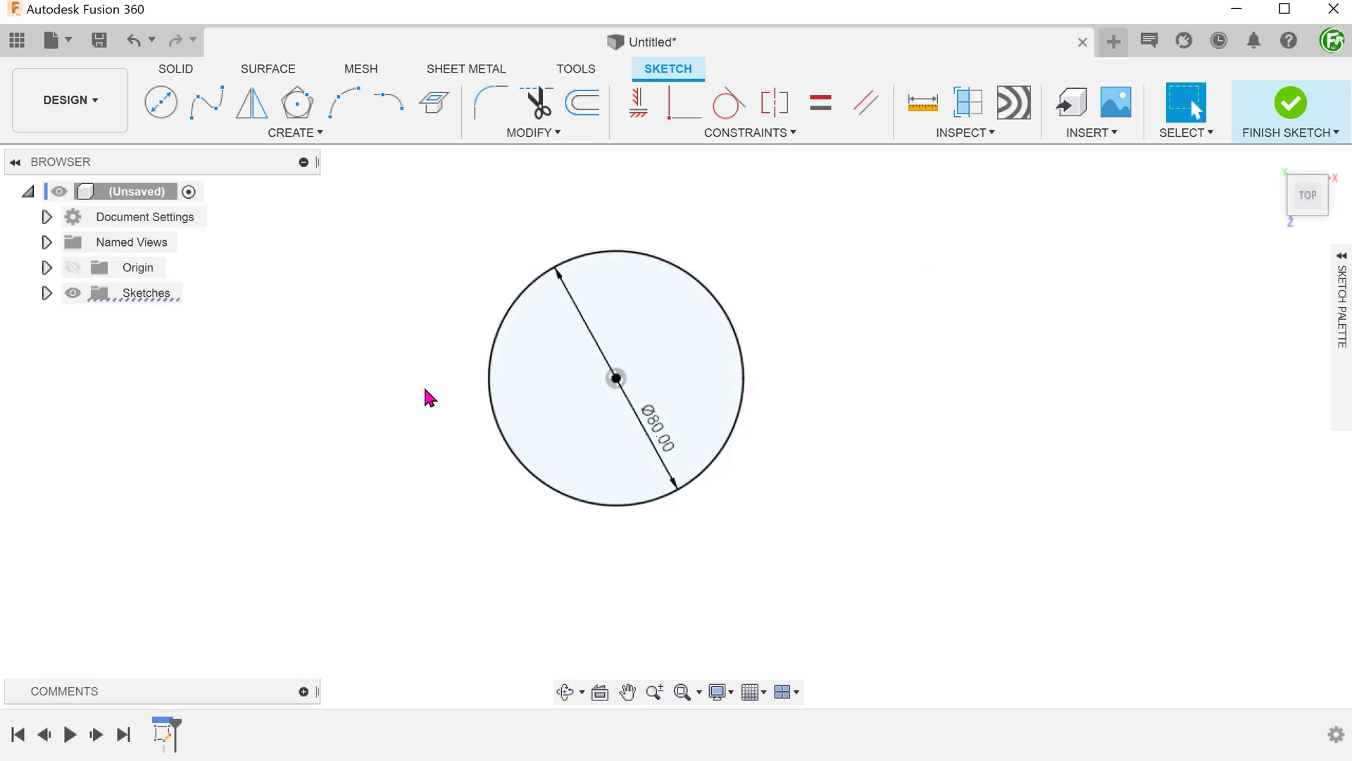
Step: Add a 43 mm vertical construction line from the centre and switch to the saved close-up view
{"action": "key", "text": "l"}
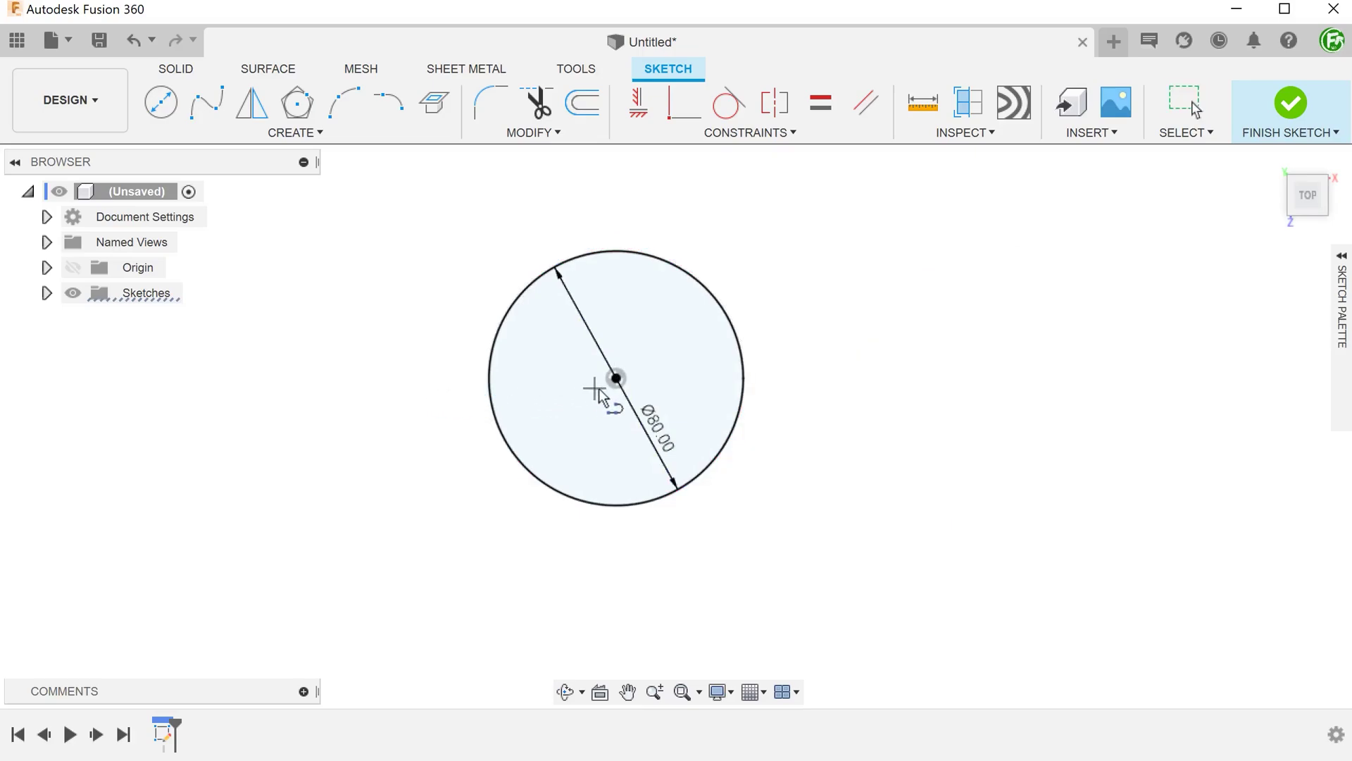
{"action": "left_click", "coordinate": [616, 378]}
{"action": "type", "text": "43"}
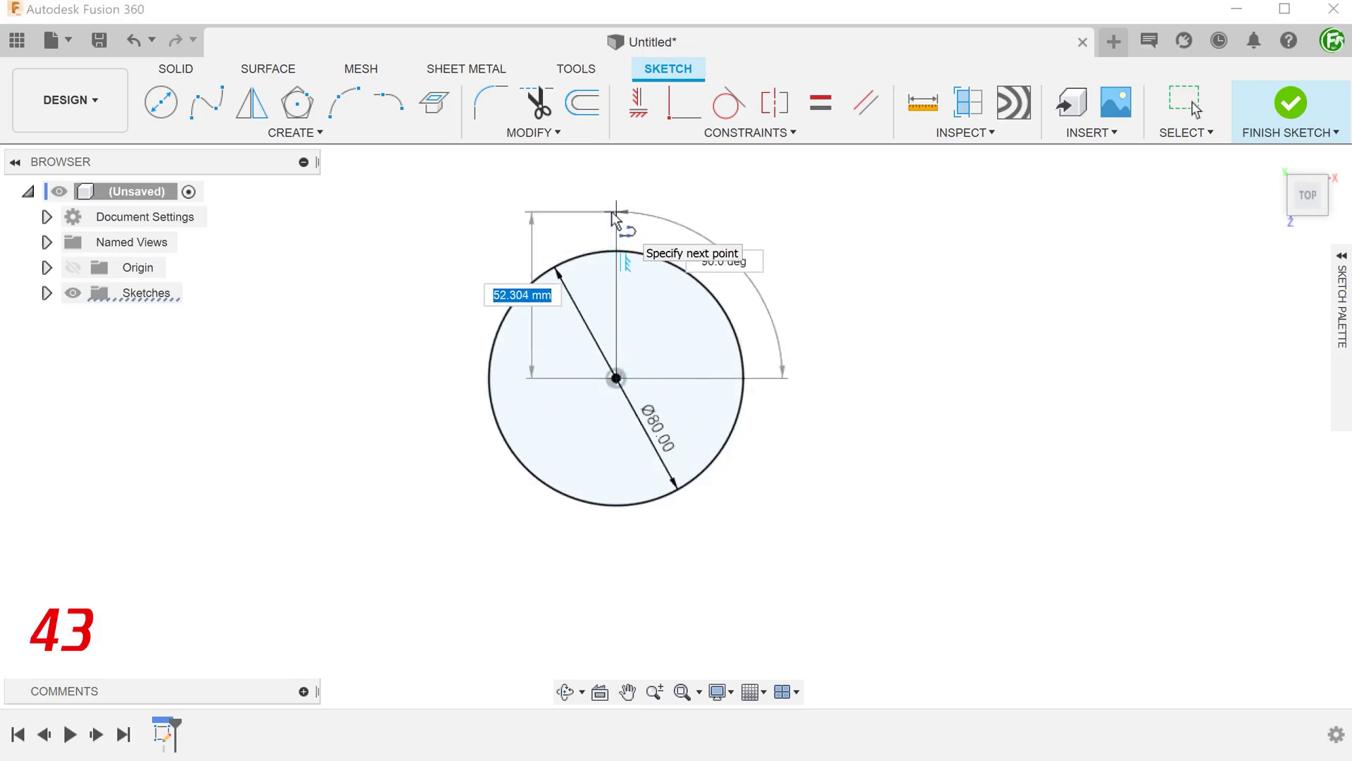
{"action": "key", "text": "Tab"}
{"action": "key", "text": "Return"}
{"action": "key", "text": "Escape"}
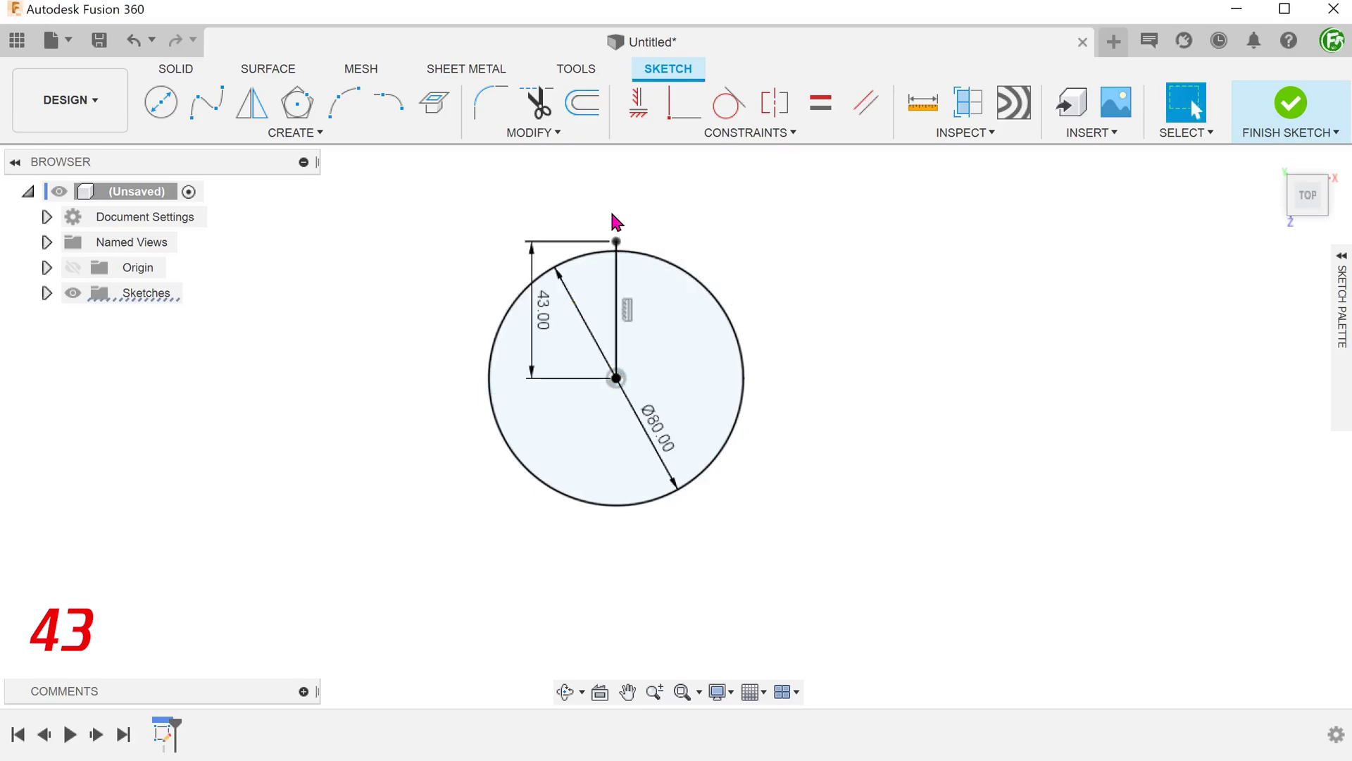
{"action": "left_click", "coordinate": [617, 344]}
{"action": "key", "text": "x"}
{"action": "left_click", "coordinate": [748, 249]}
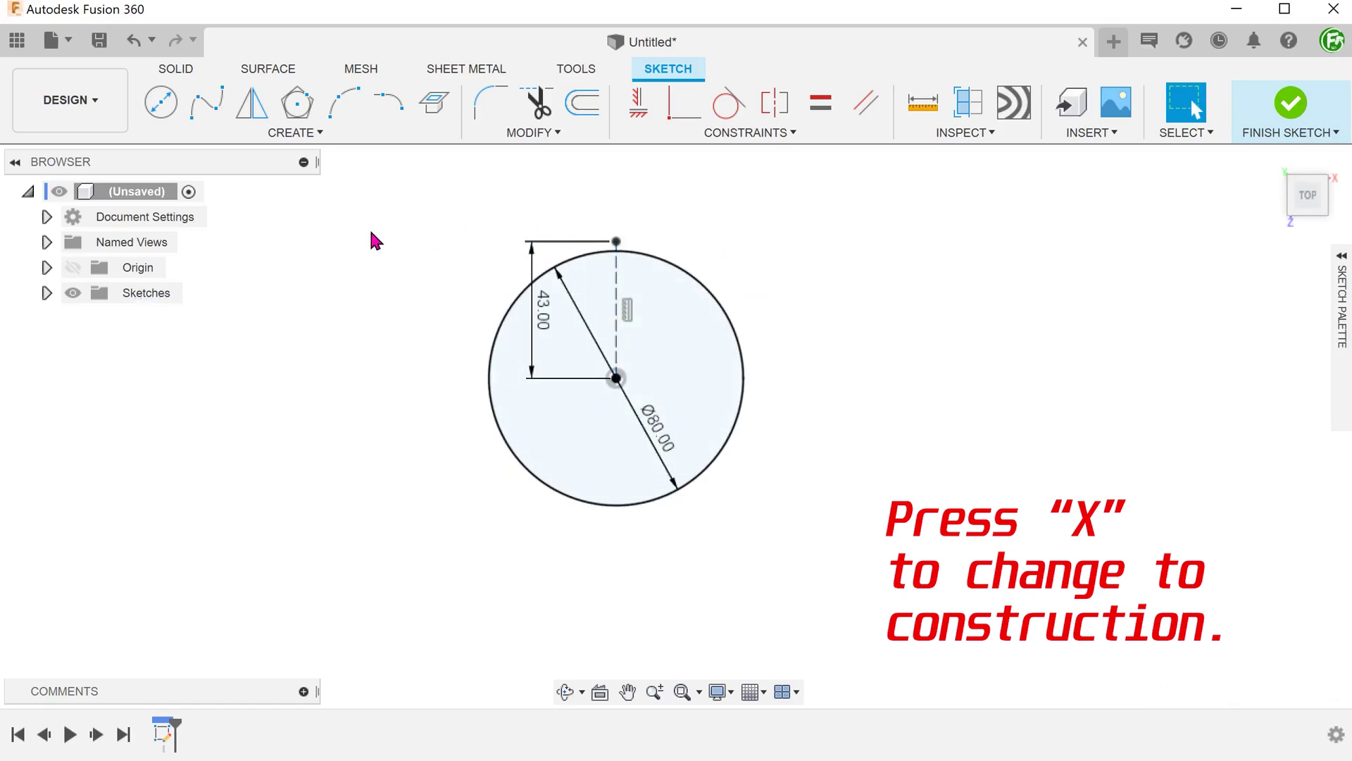
{"action": "left_click", "coordinate": [46, 241]}
{"action": "double_click", "coordinate": [141, 368]}
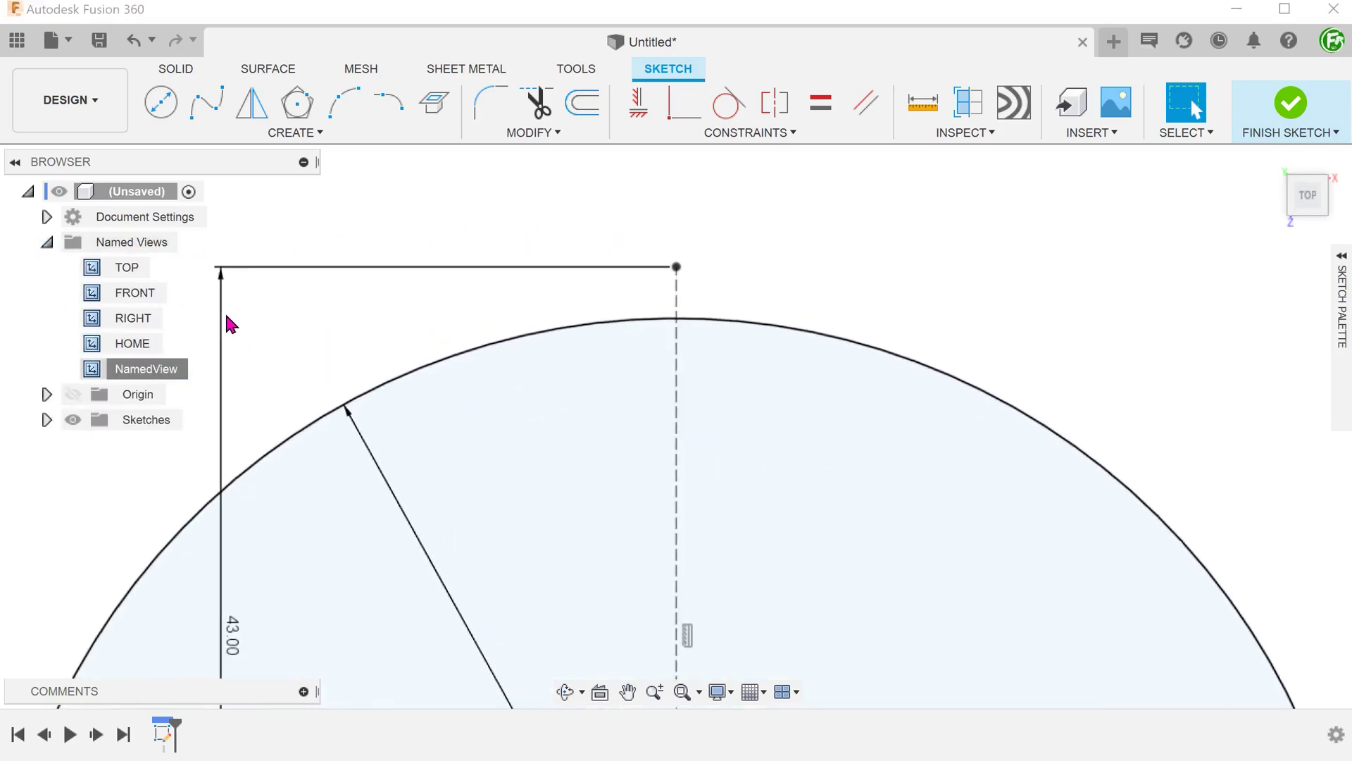
Step: Draw a fit-point spline from the circle's upper-left edge over the line's top to the upper-right edge
{"action": "left_click", "coordinate": [203, 113]}
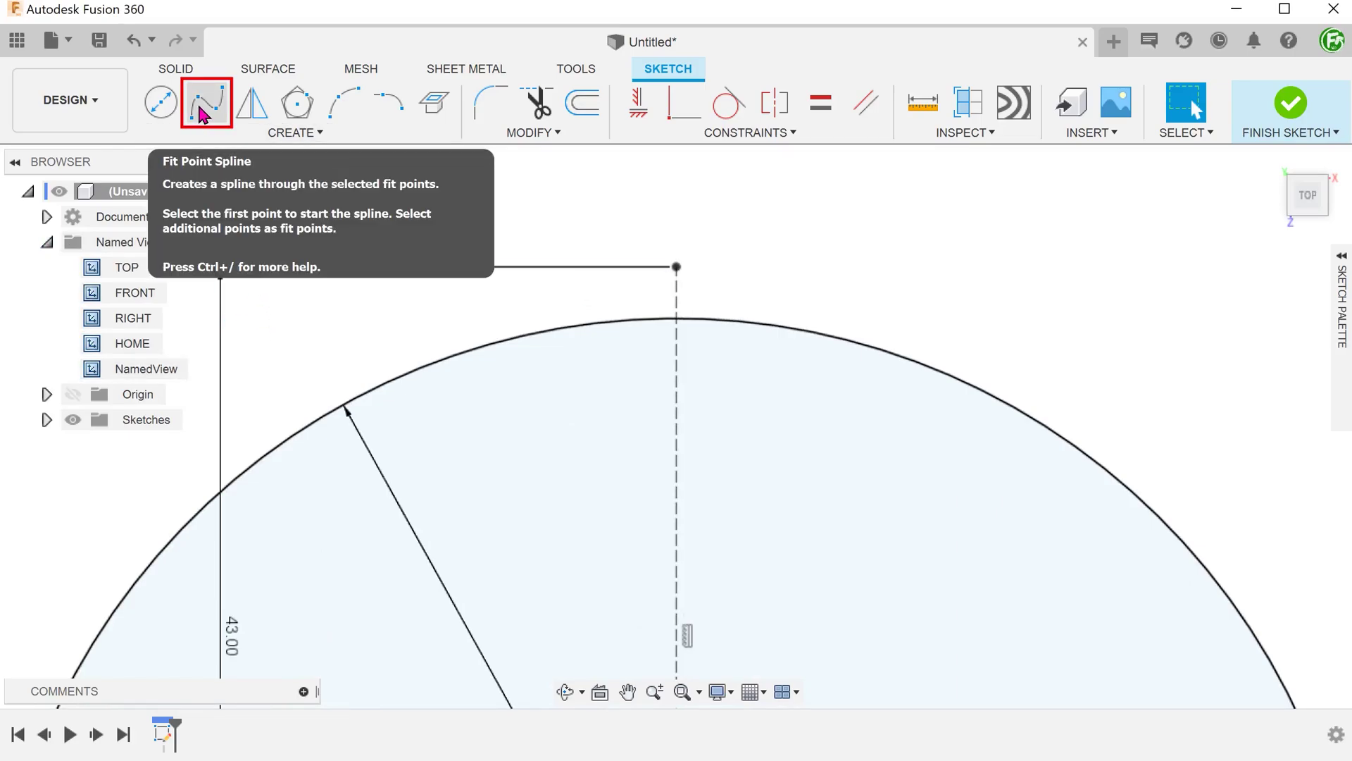
{"action": "left_click", "coordinate": [203, 114]}
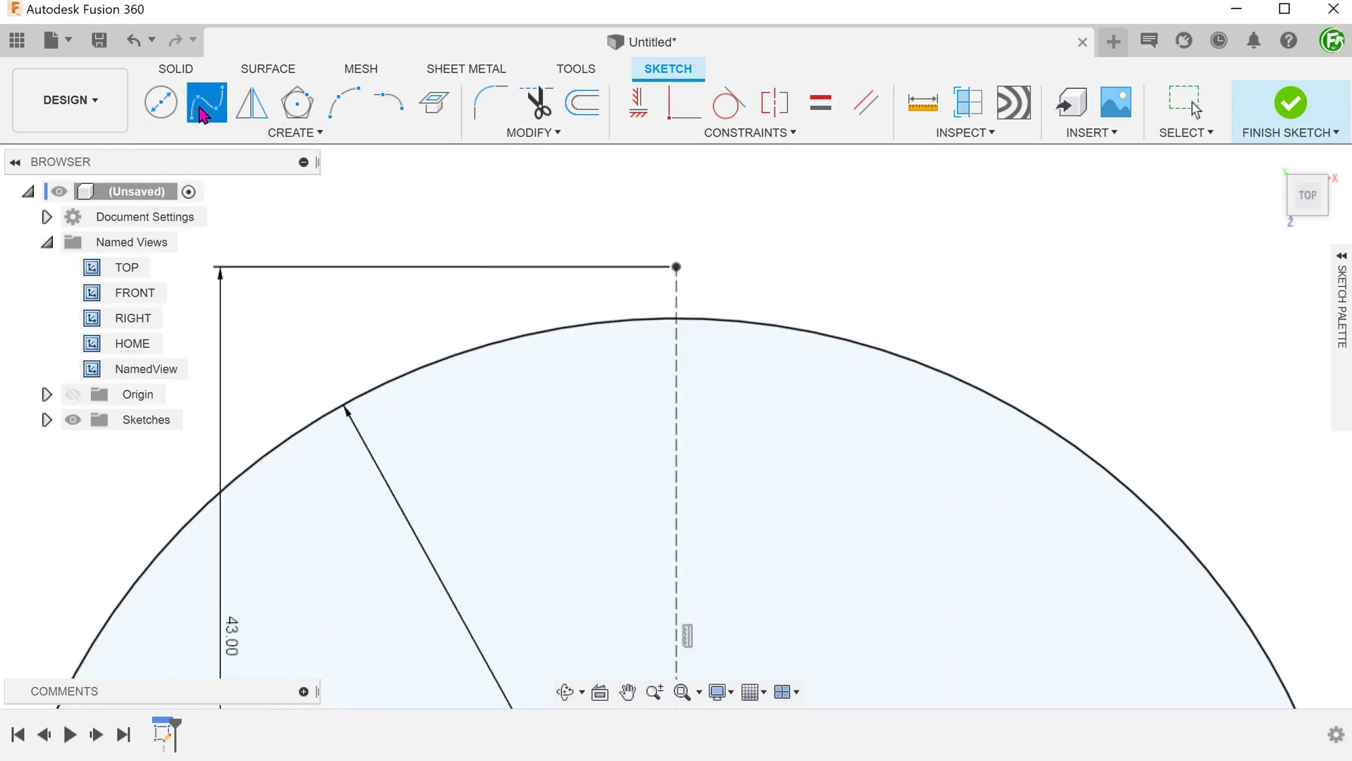
{"action": "left_click", "coordinate": [302, 427]}
{"action": "left_click", "coordinate": [674, 267]}
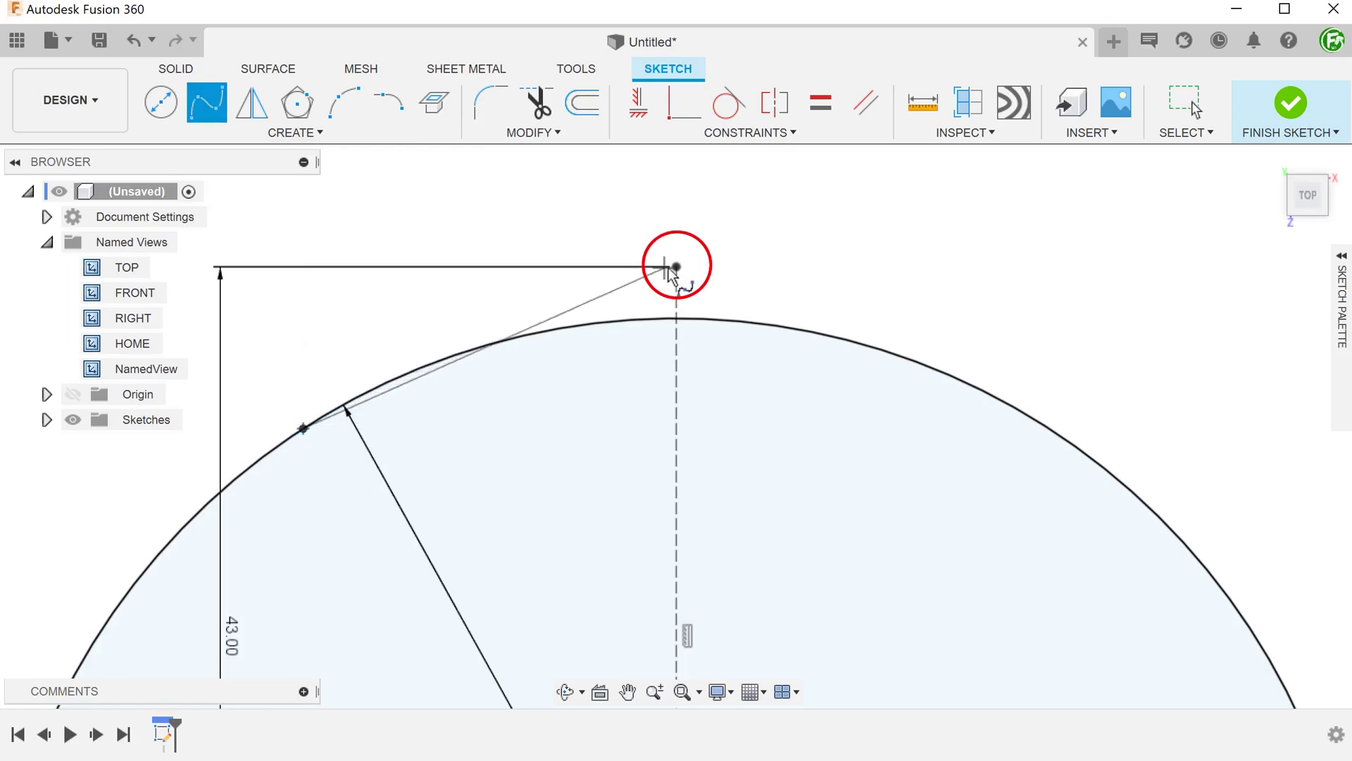
{"action": "double_click", "coordinate": [1061, 436]}
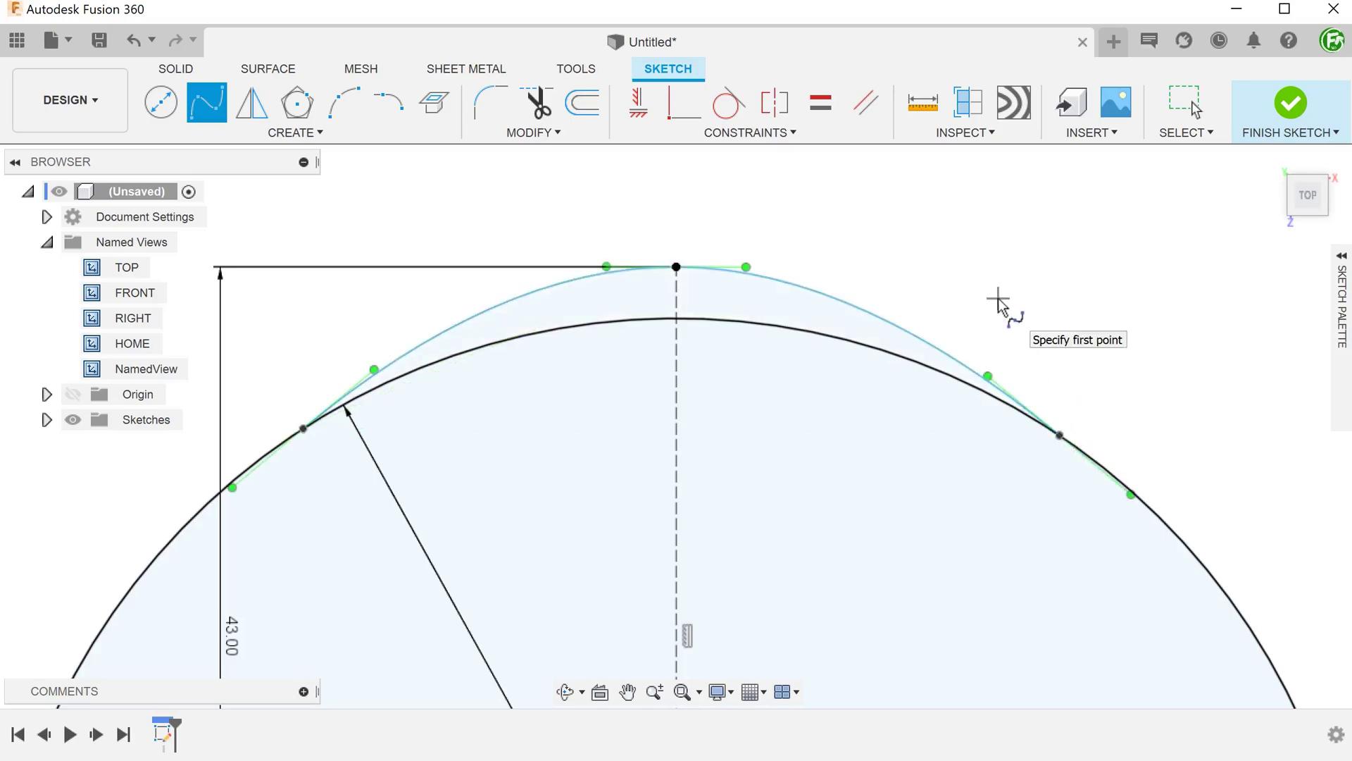
Step: Make the spline's two end points symmetric about the construction line
{"action": "left_click", "coordinate": [776, 105]}
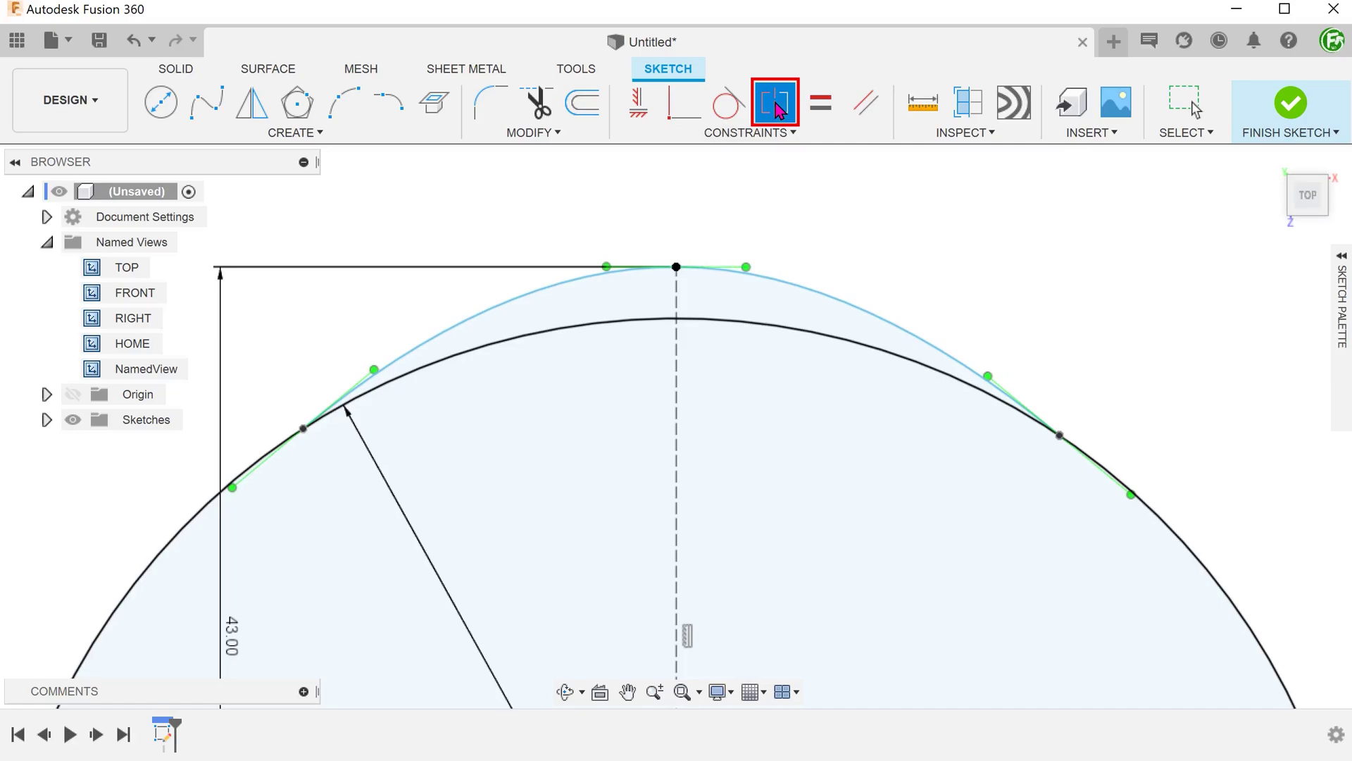
{"action": "left_click", "coordinate": [1060, 436]}
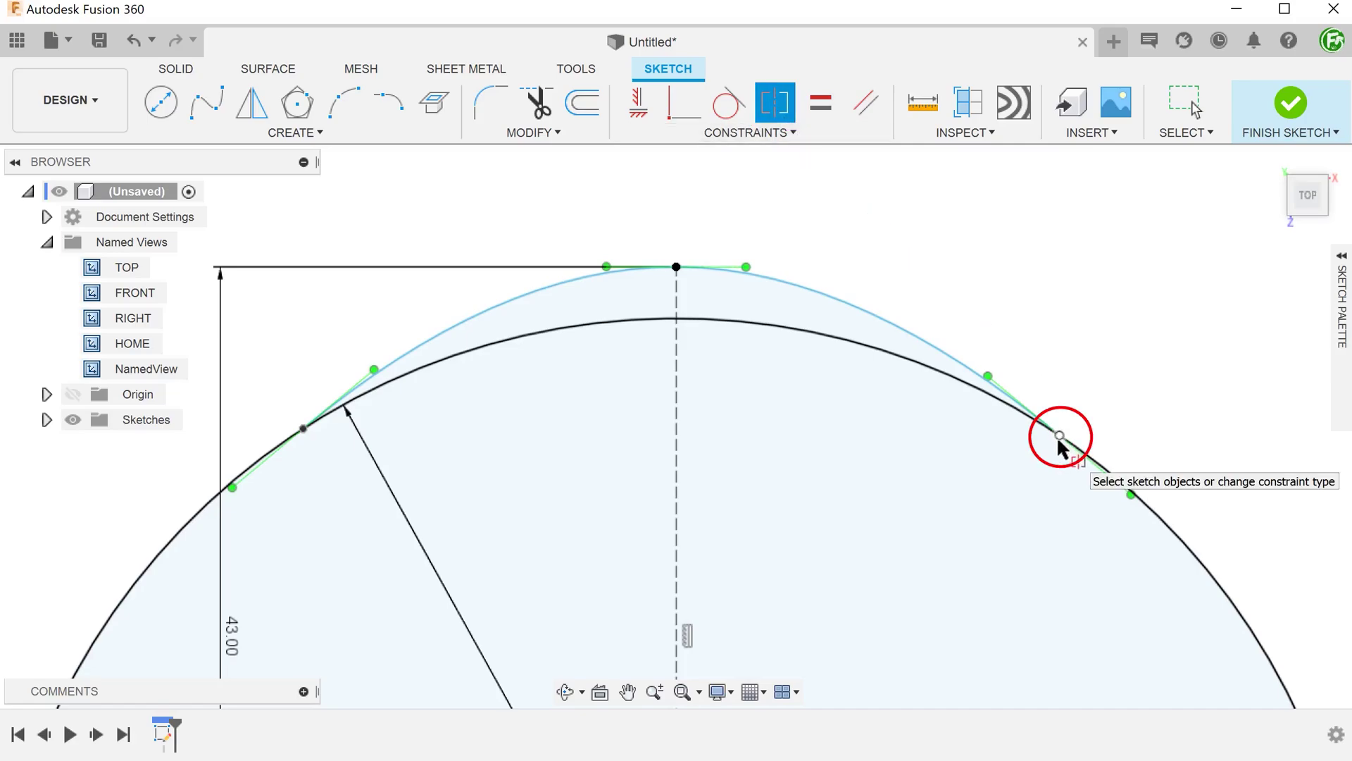
{"action": "left_click", "coordinate": [304, 429]}
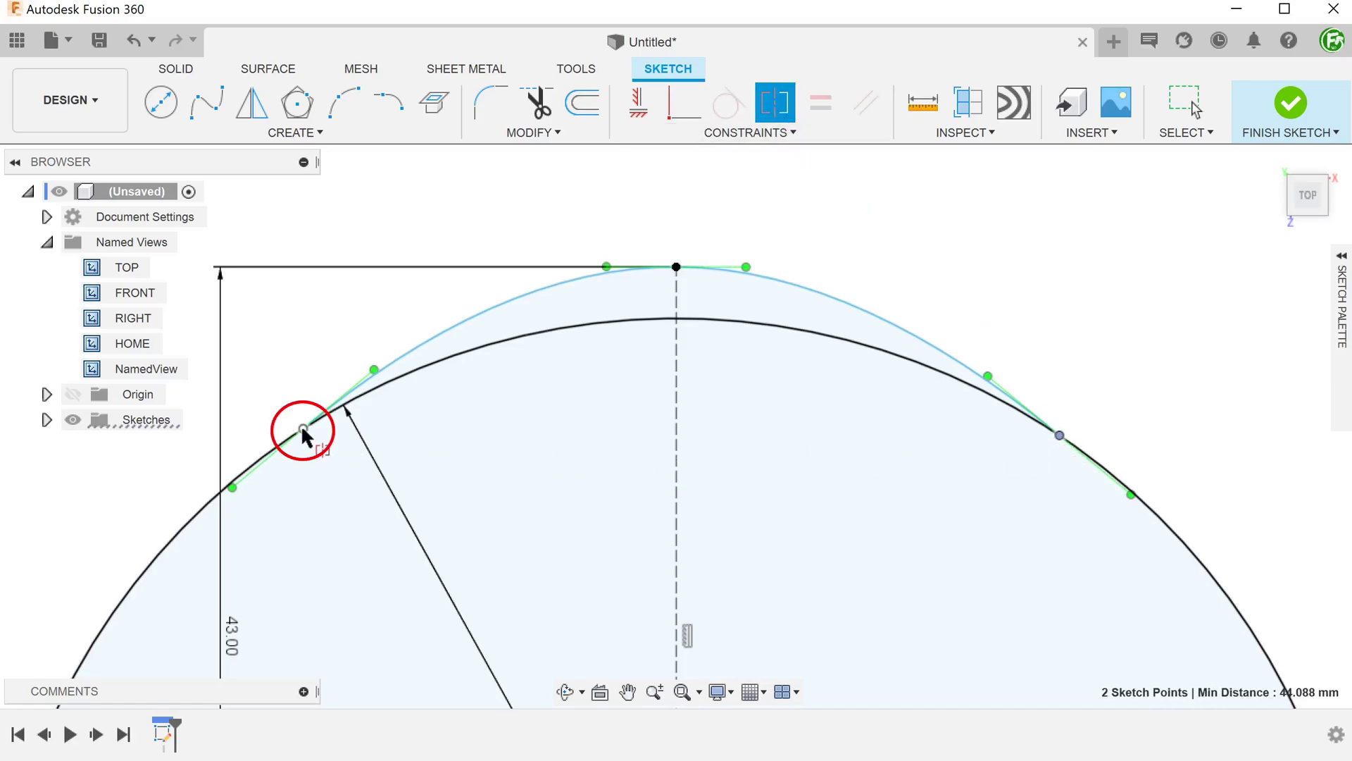
{"action": "left_click", "coordinate": [674, 428]}
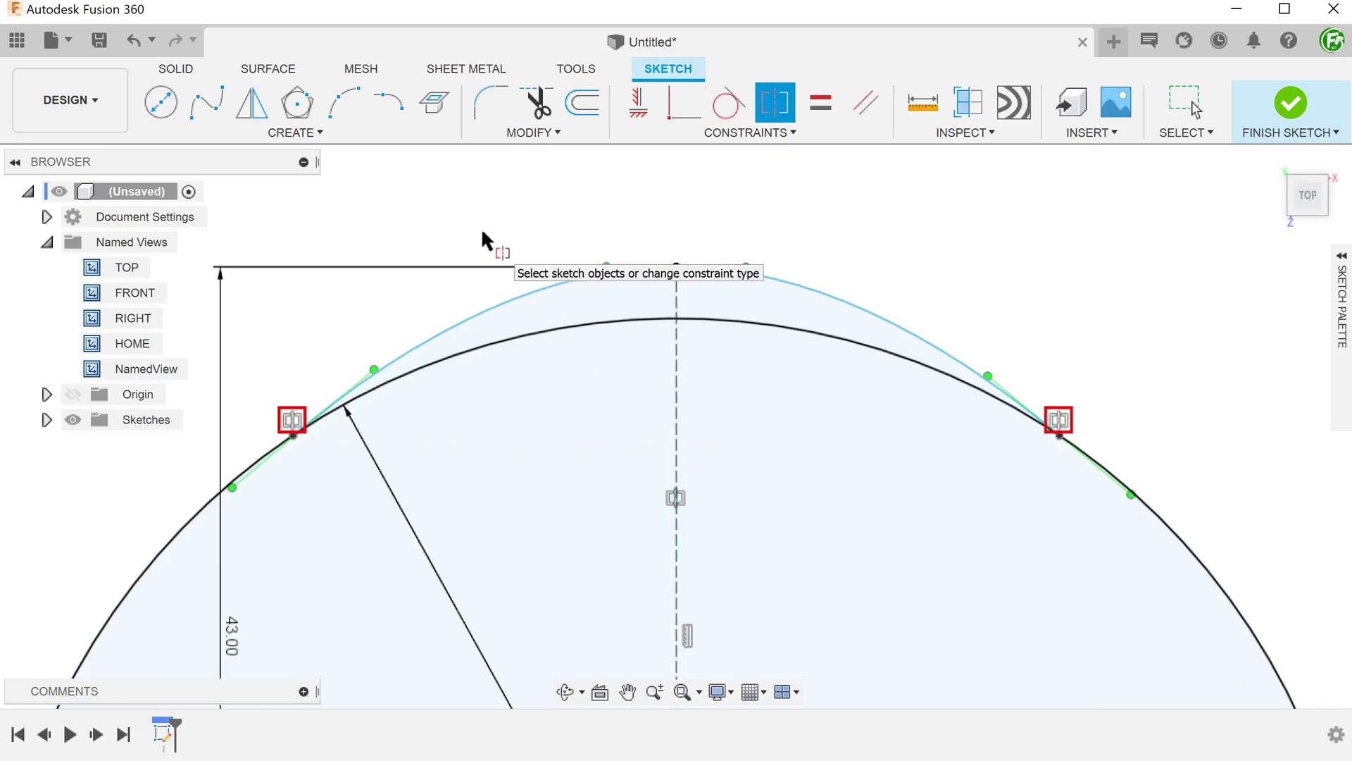
{"action": "key", "text": "Escape"}
{"action": "left_click_drag", "start_coordinate": [294, 434], "coordinate": [296, 433]}
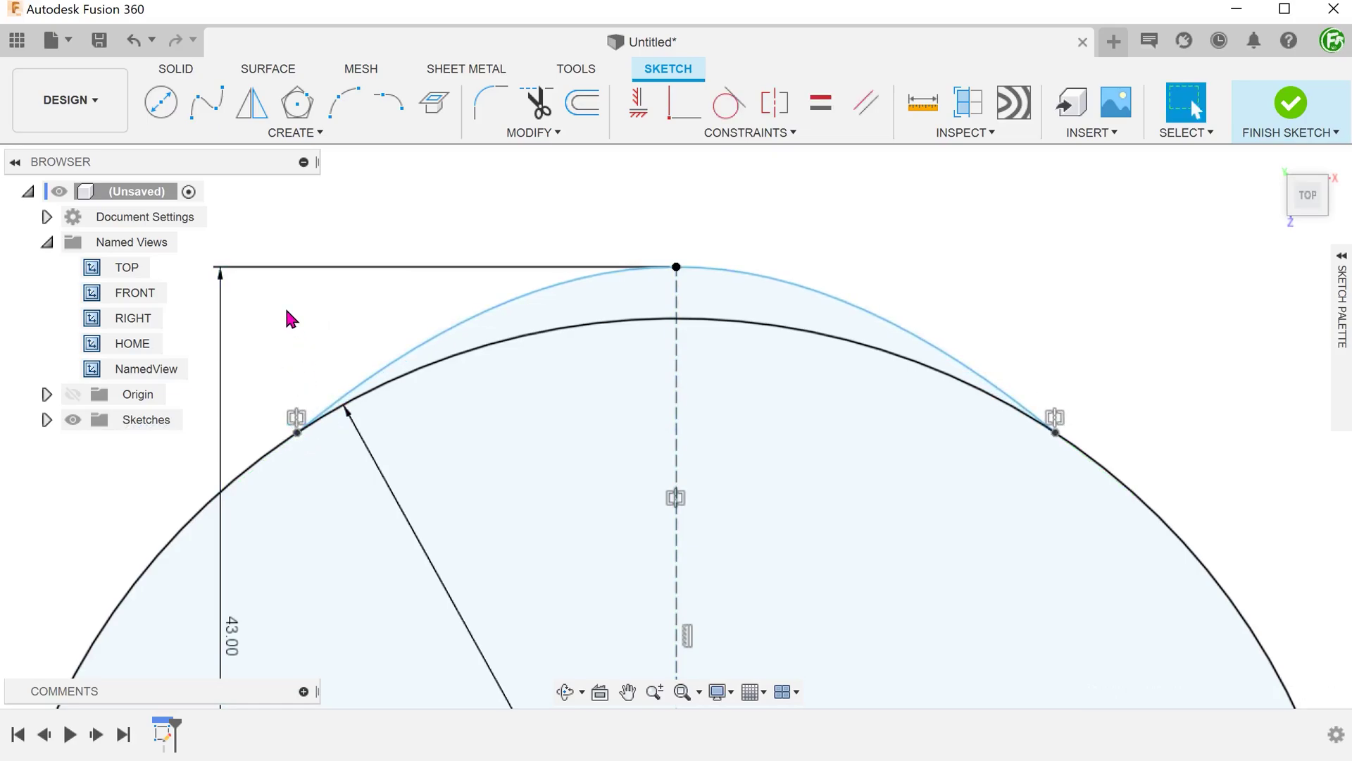
Step: Dimension the spline's end offset from the centre line at 24.70 mm
{"action": "left_click", "coordinate": [298, 431]}
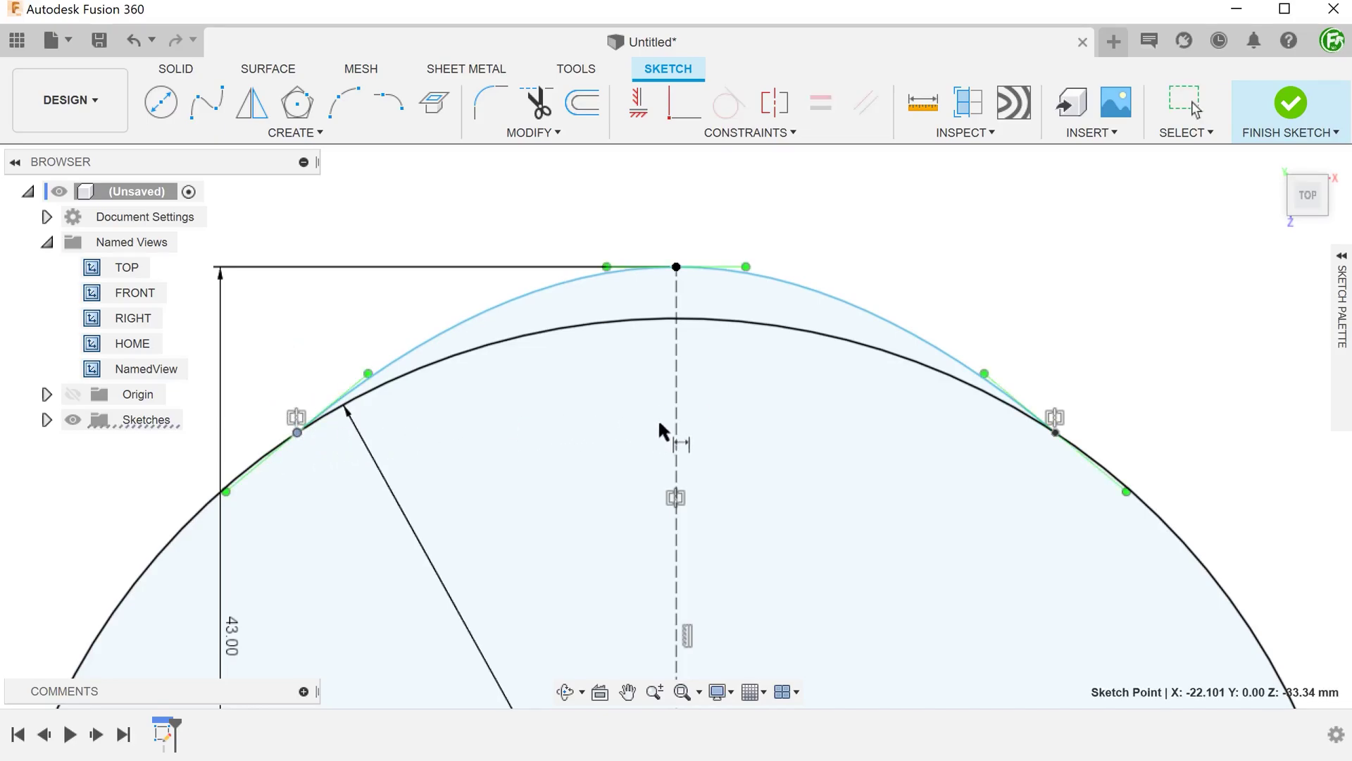
{"action": "left_click", "coordinate": [676, 422]}
{"action": "left_click", "coordinate": [483, 215]}
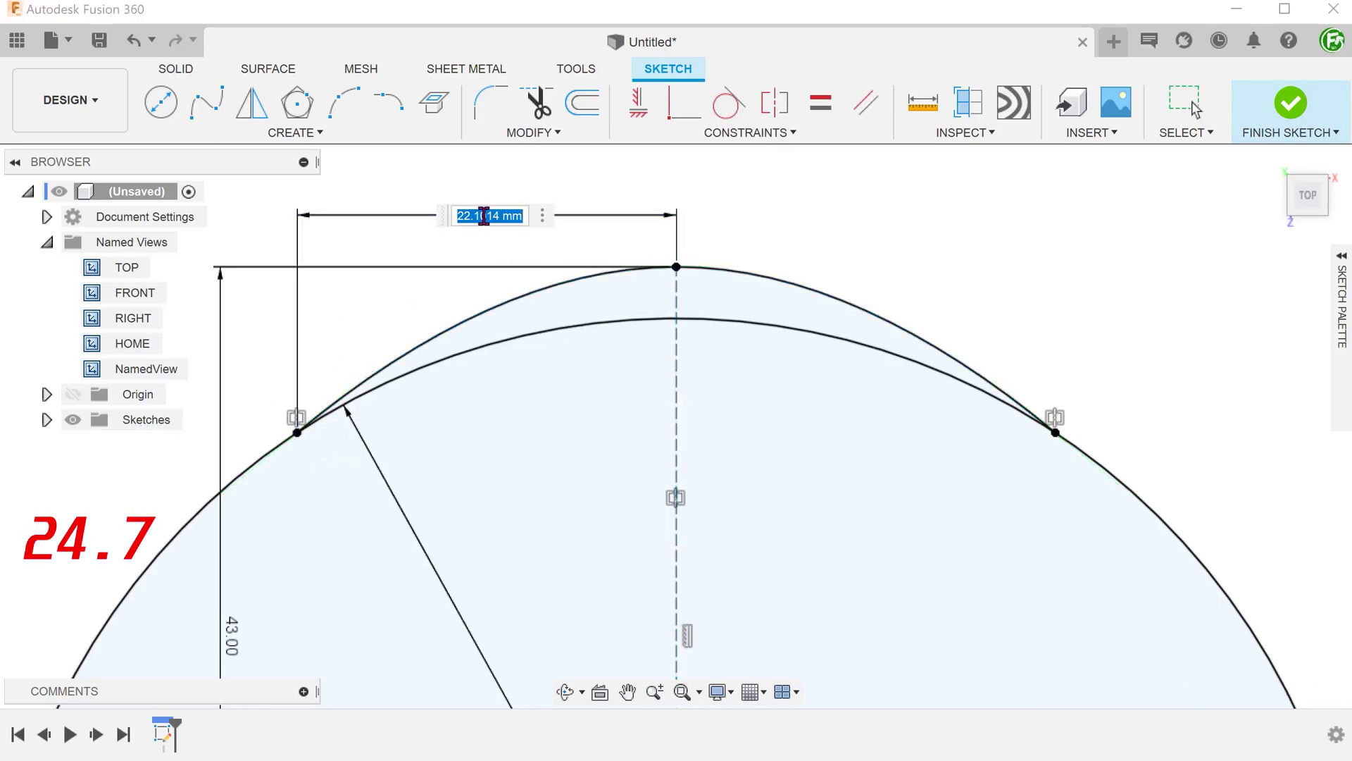
{"action": "type", "text": "24.7"}
{"action": "key", "text": "Return"}
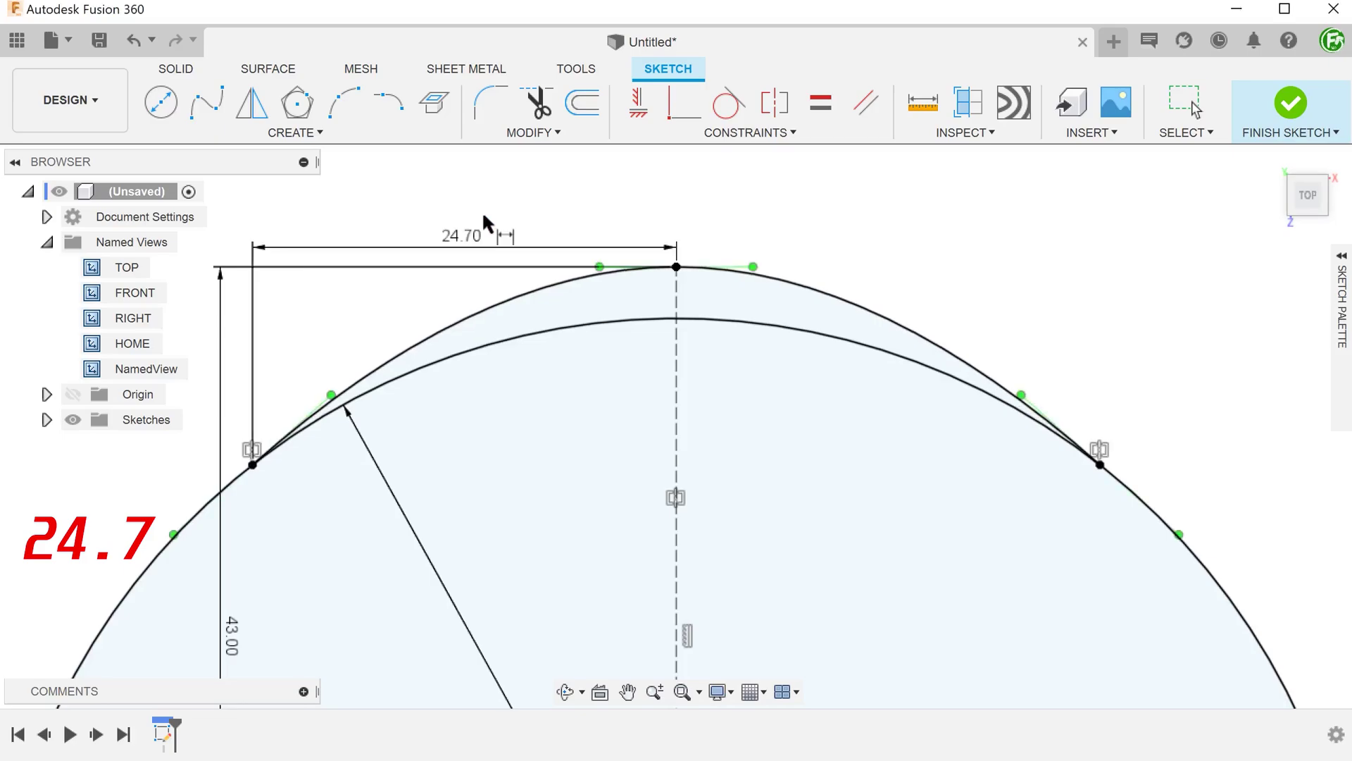
{"action": "key", "text": "Escape"}
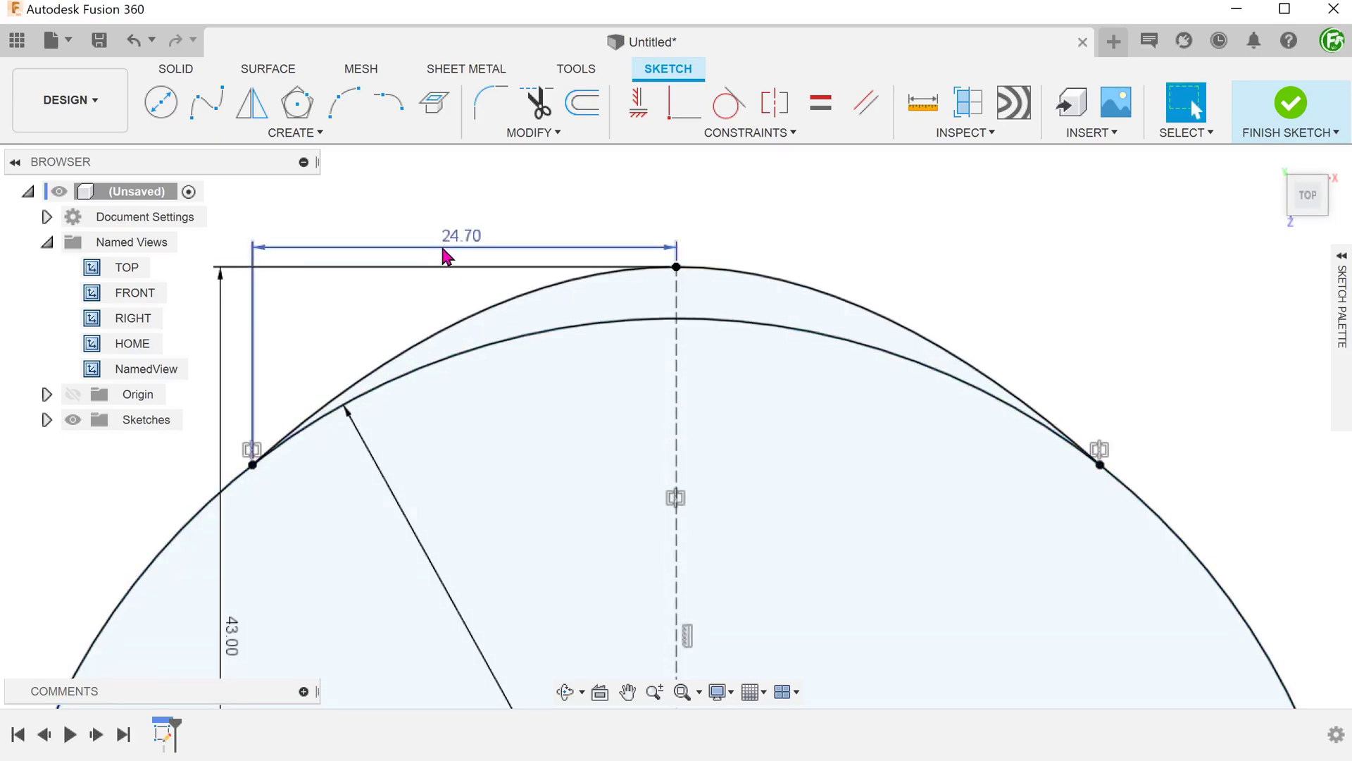
{"action": "left_click_drag", "start_coordinate": [447, 241], "coordinate": [488, 581]}
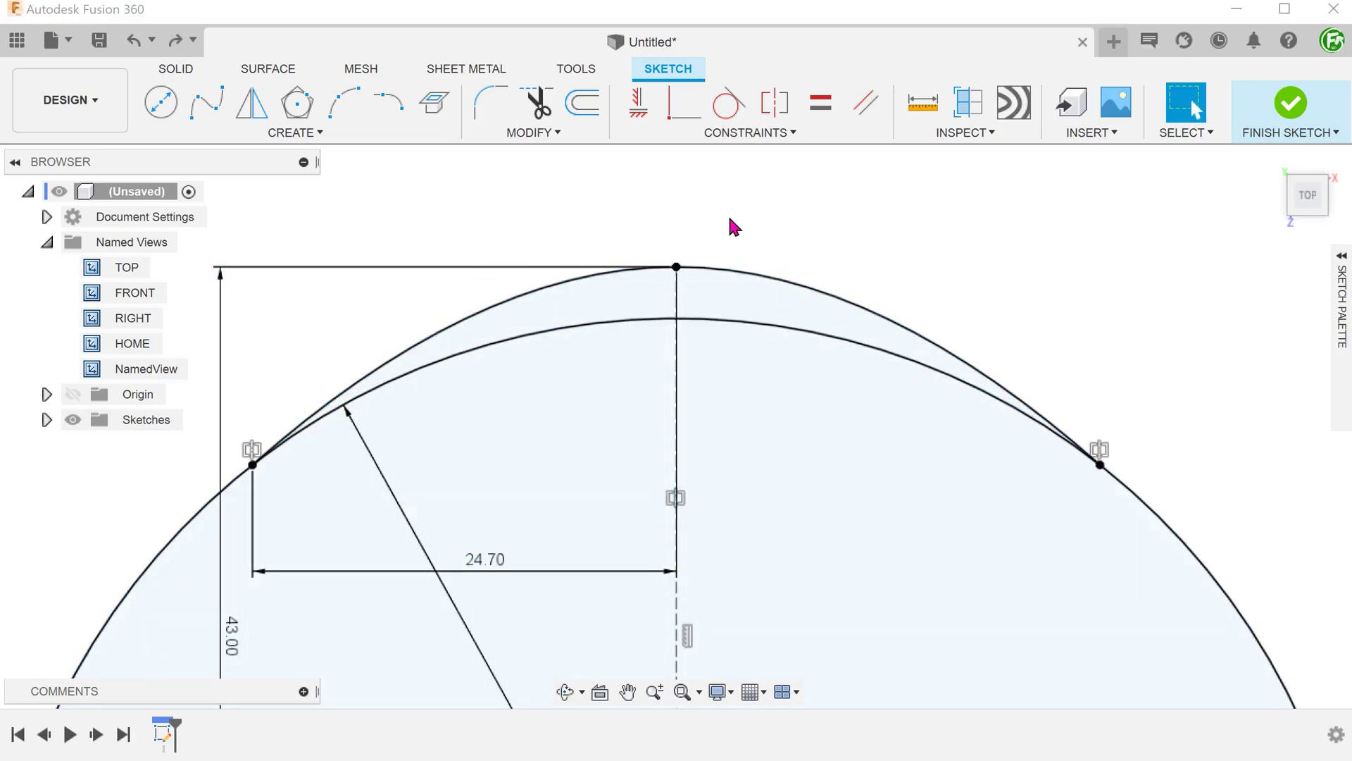
Step: Make the spline's top tangent handle horizontal and reveal both side fit-point handles
{"action": "left_click", "coordinate": [645, 119]}
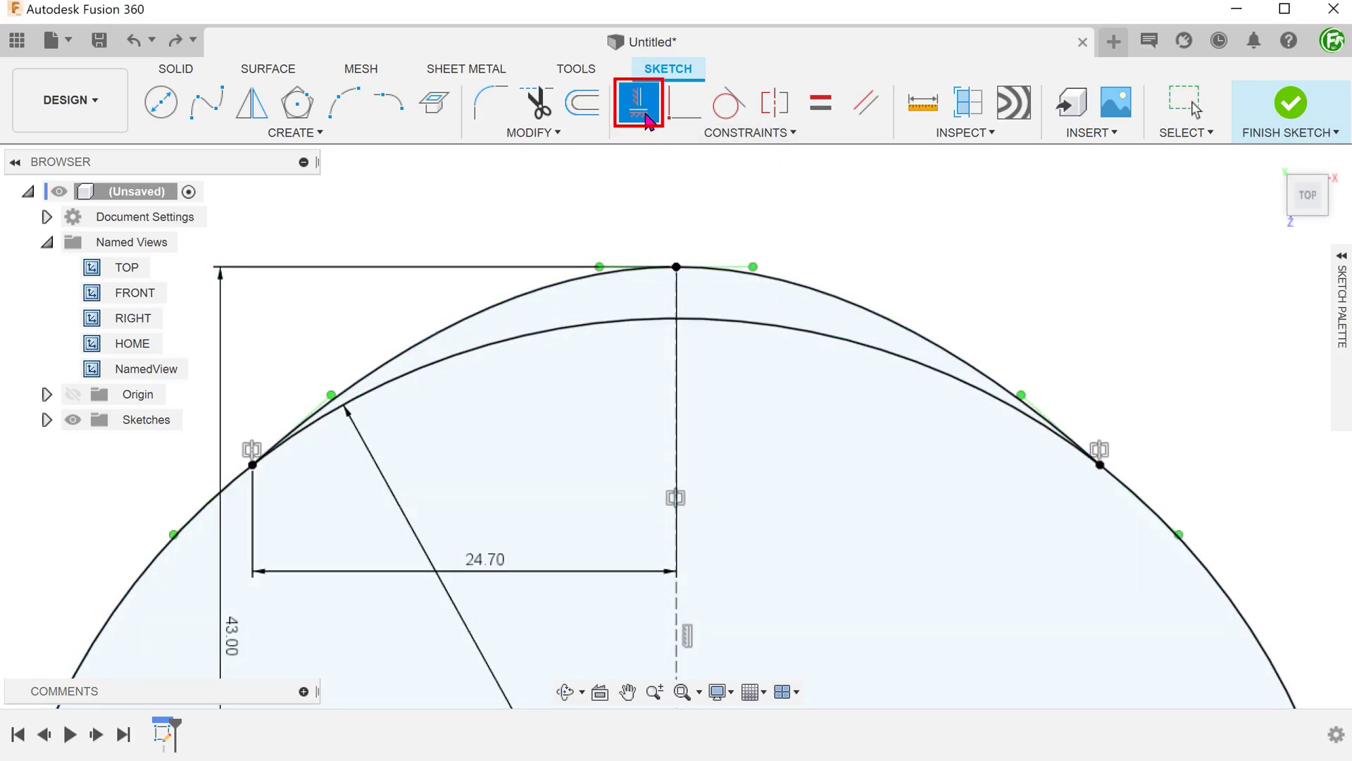
{"action": "left_click", "coordinate": [737, 271]}
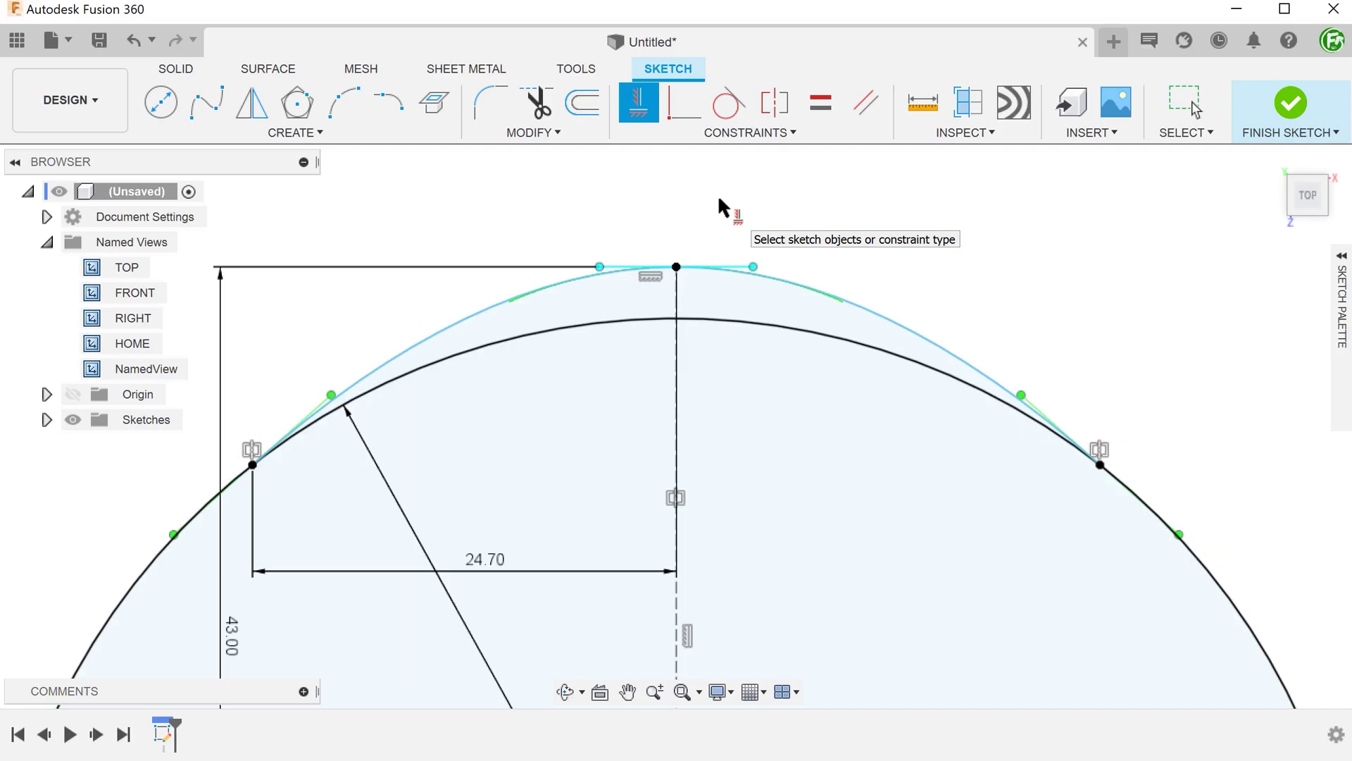
{"action": "key", "text": "Escape"}
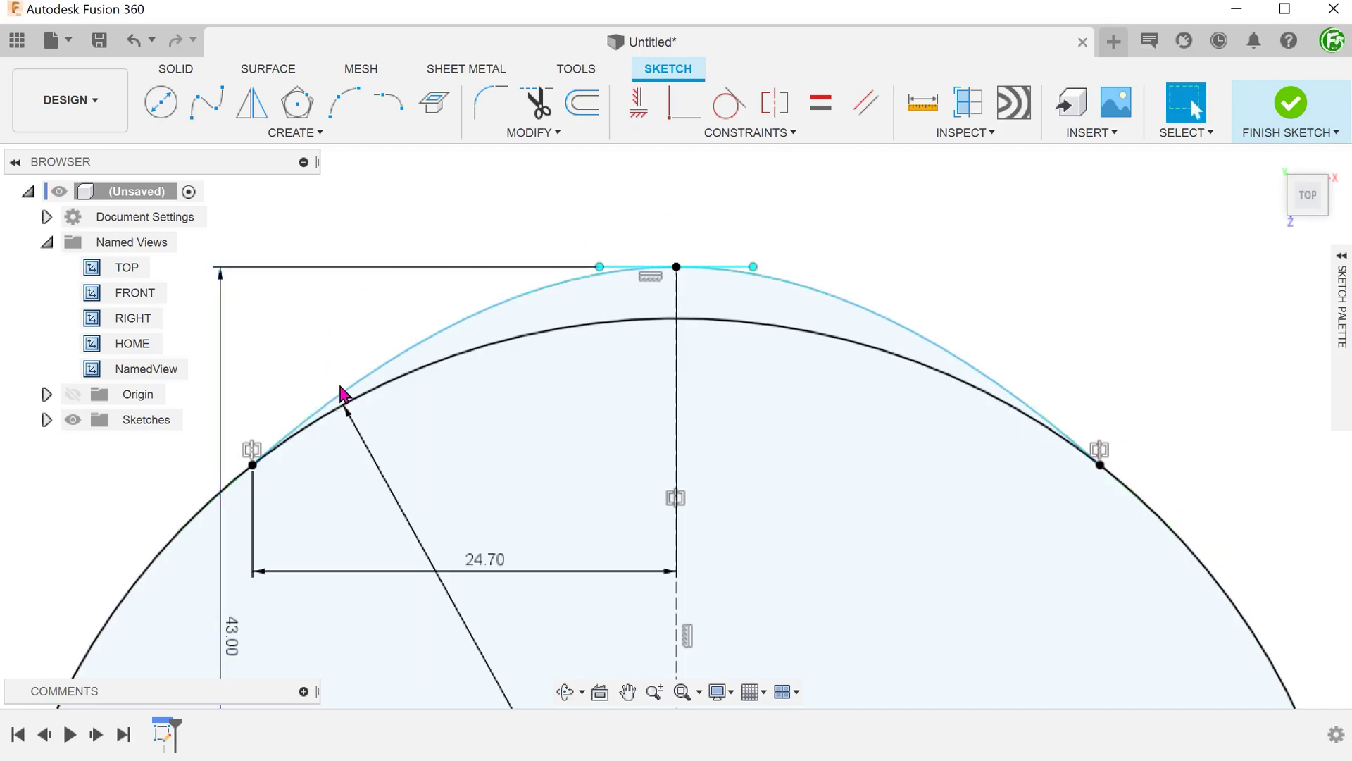
{"action": "left_click", "coordinate": [345, 392]}
{"action": "left_click", "coordinate": [331, 398]}
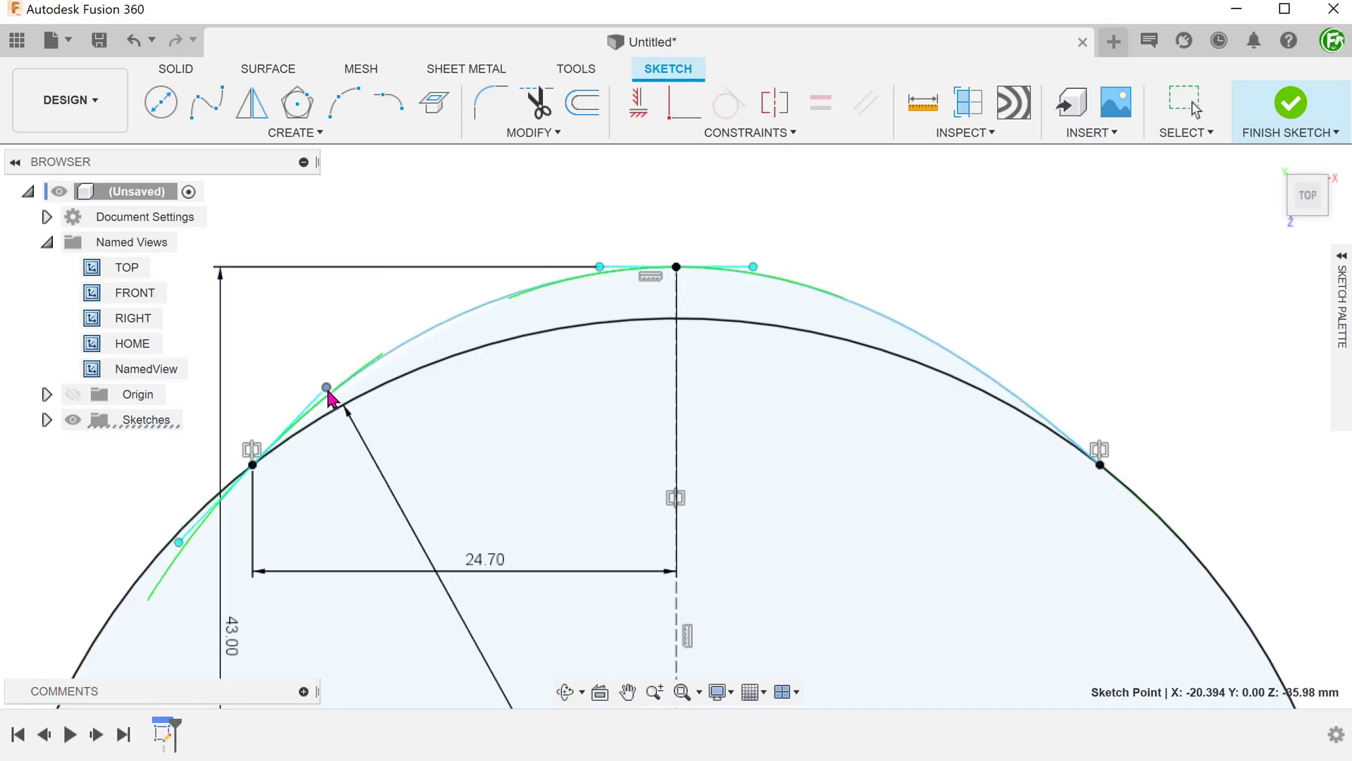
{"action": "left_click", "coordinate": [1030, 402]}
{"action": "left_click", "coordinate": [1021, 390]}
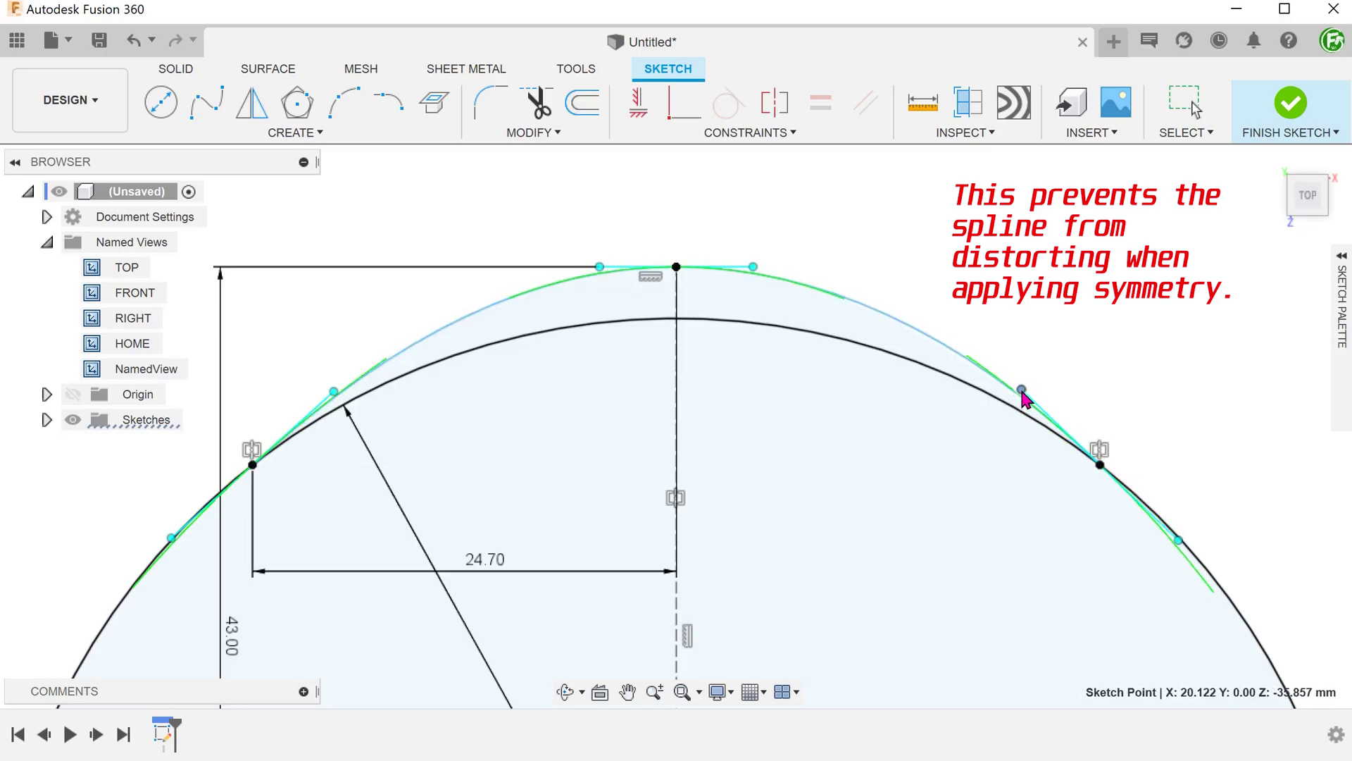
{"action": "left_click", "coordinate": [1023, 396]}
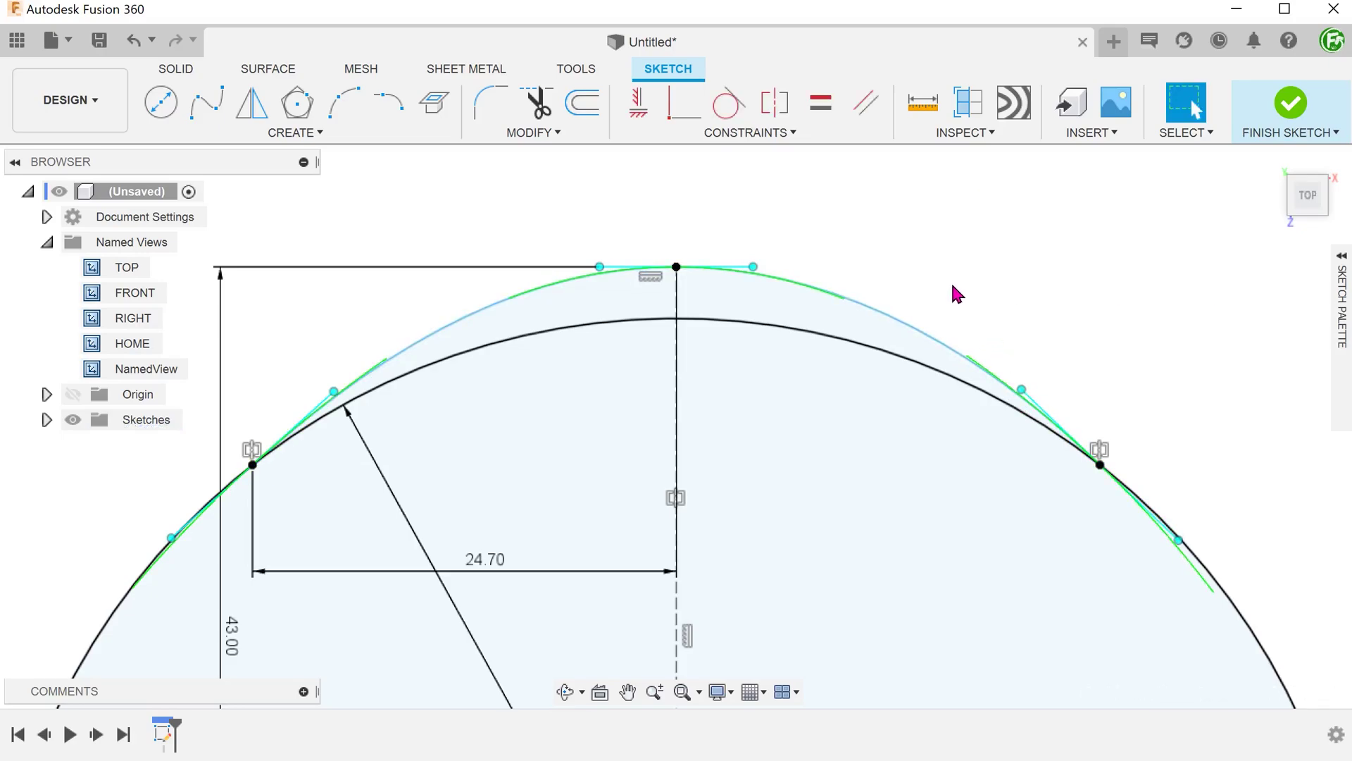
Step: Make the two side tangent handle endpoints symmetric about the vertical centreline
{"action": "left_click", "coordinate": [787, 110]}
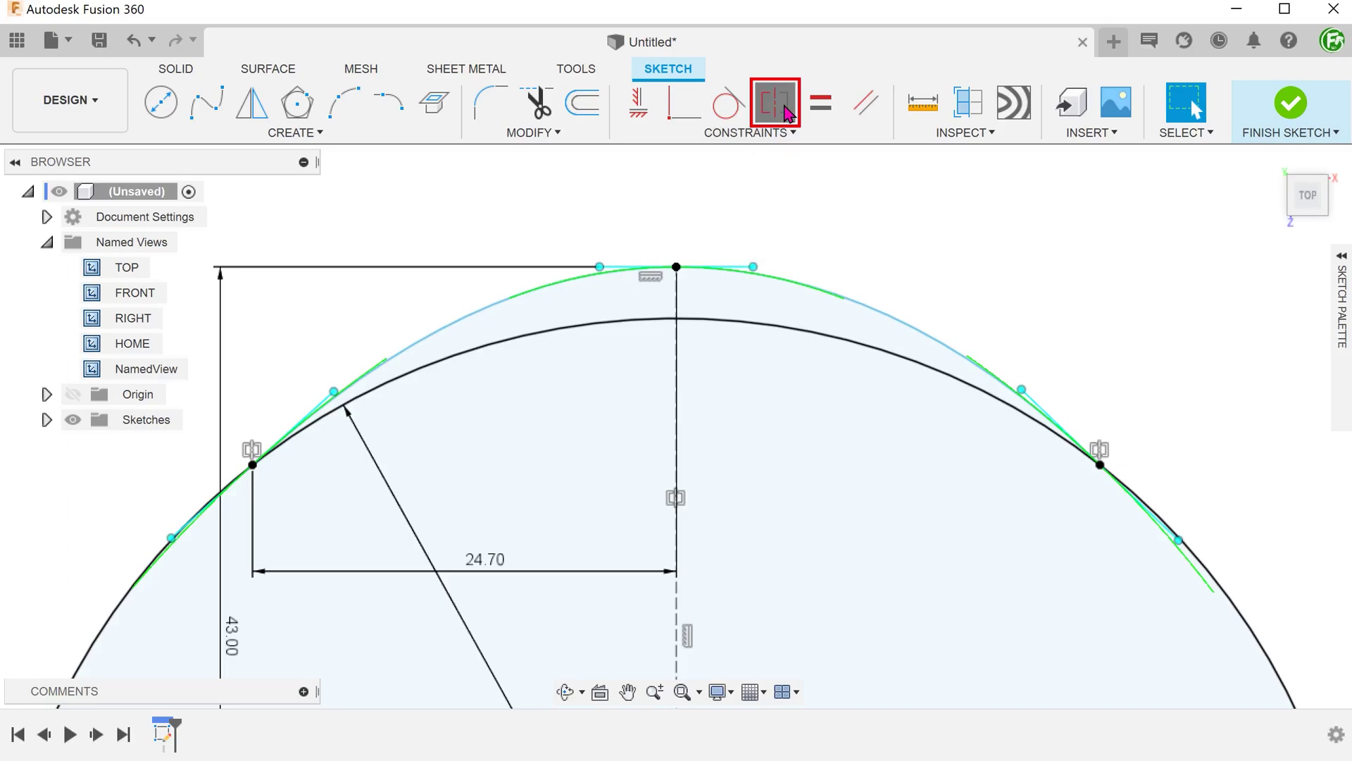
{"action": "left_click", "coordinate": [1020, 391]}
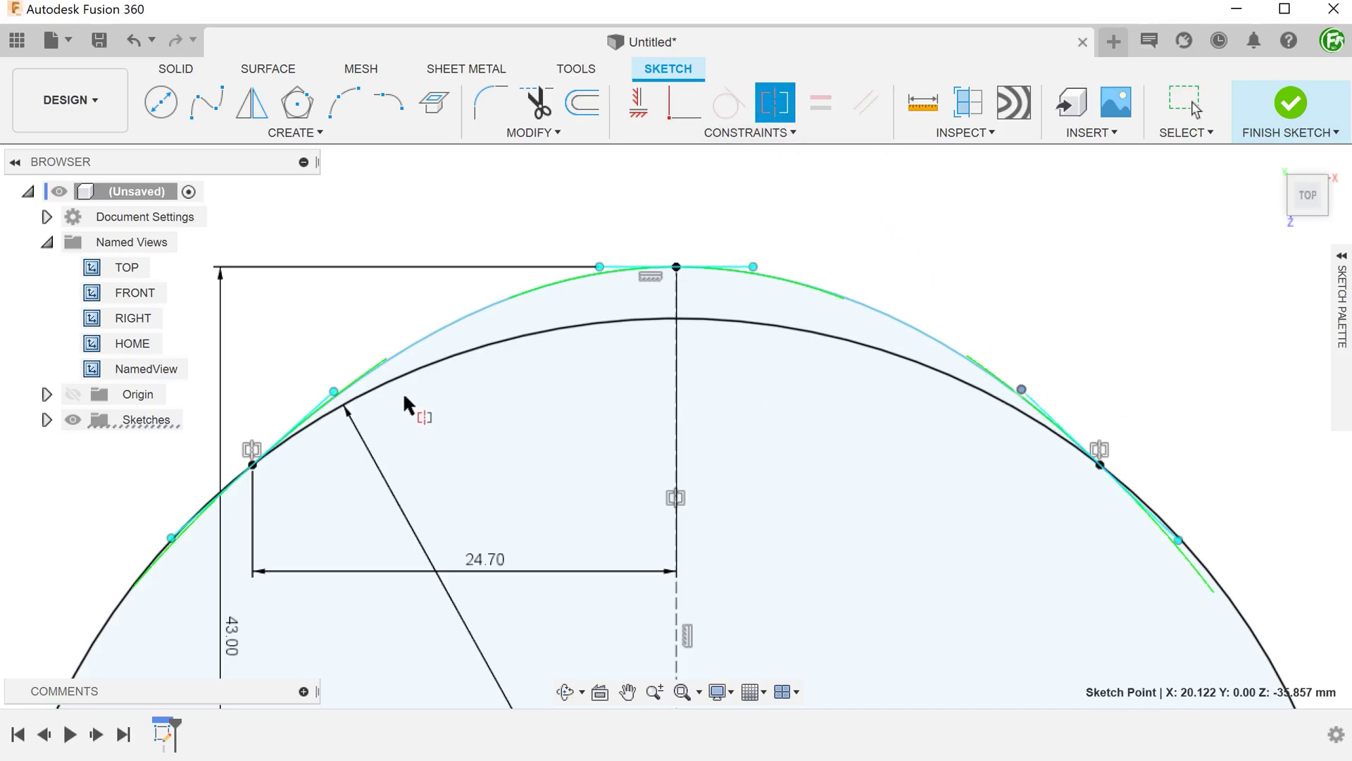
{"action": "left_click", "coordinate": [334, 392]}
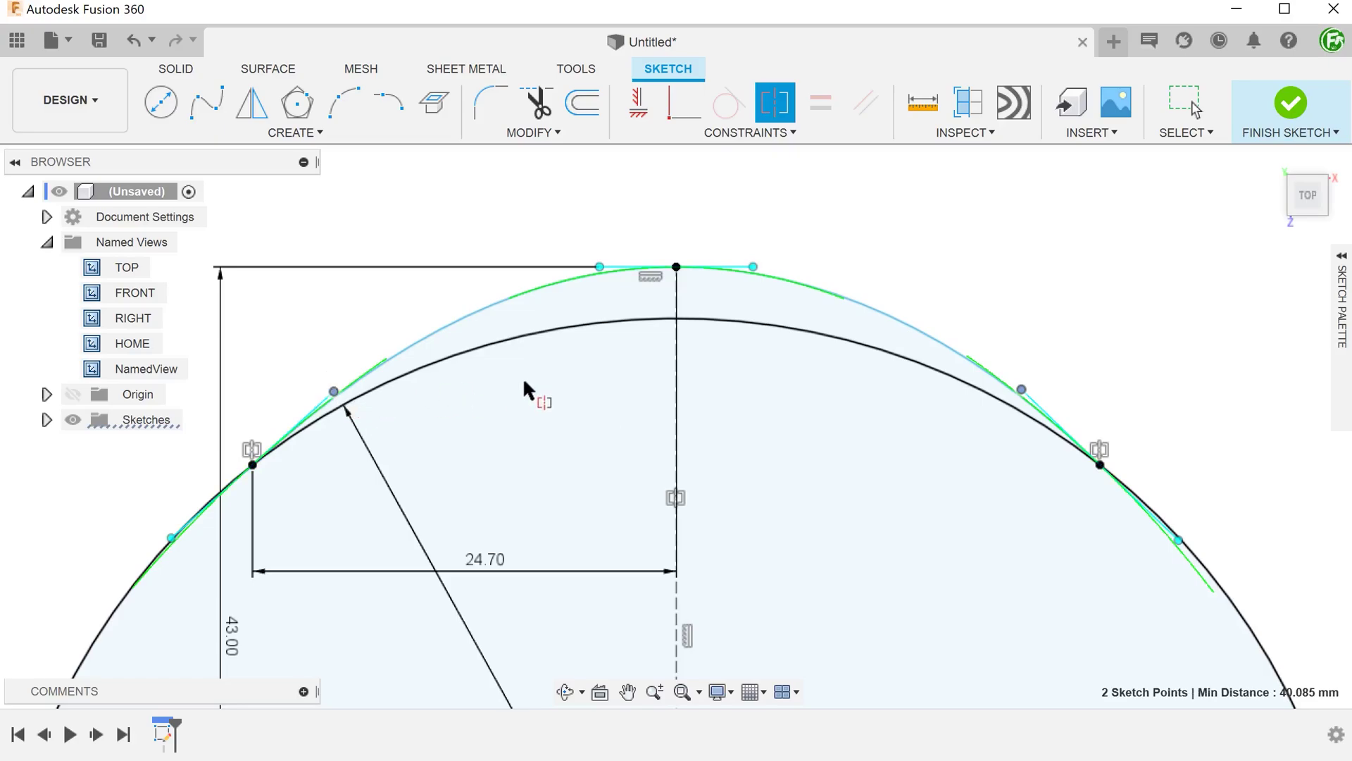
{"action": "left_click", "coordinate": [677, 387]}
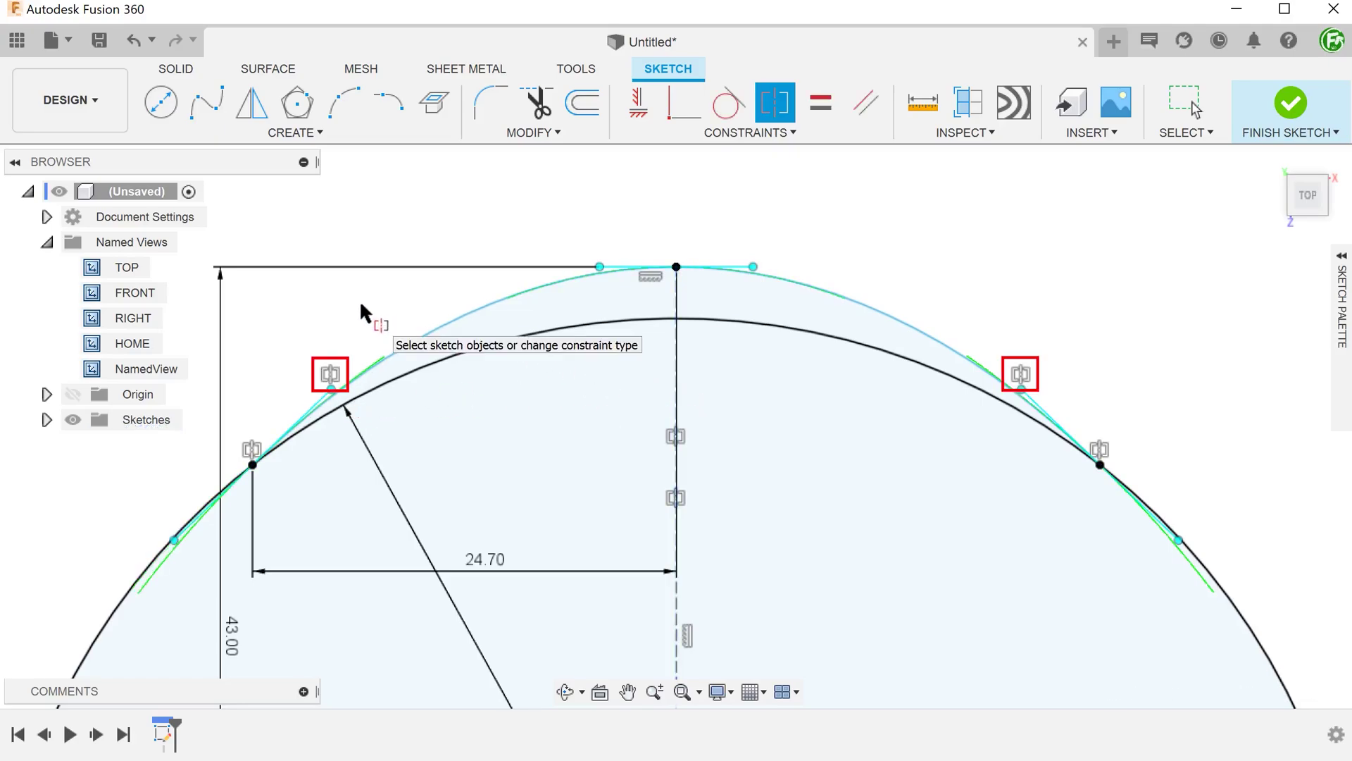
{"action": "key", "text": "Escape"}
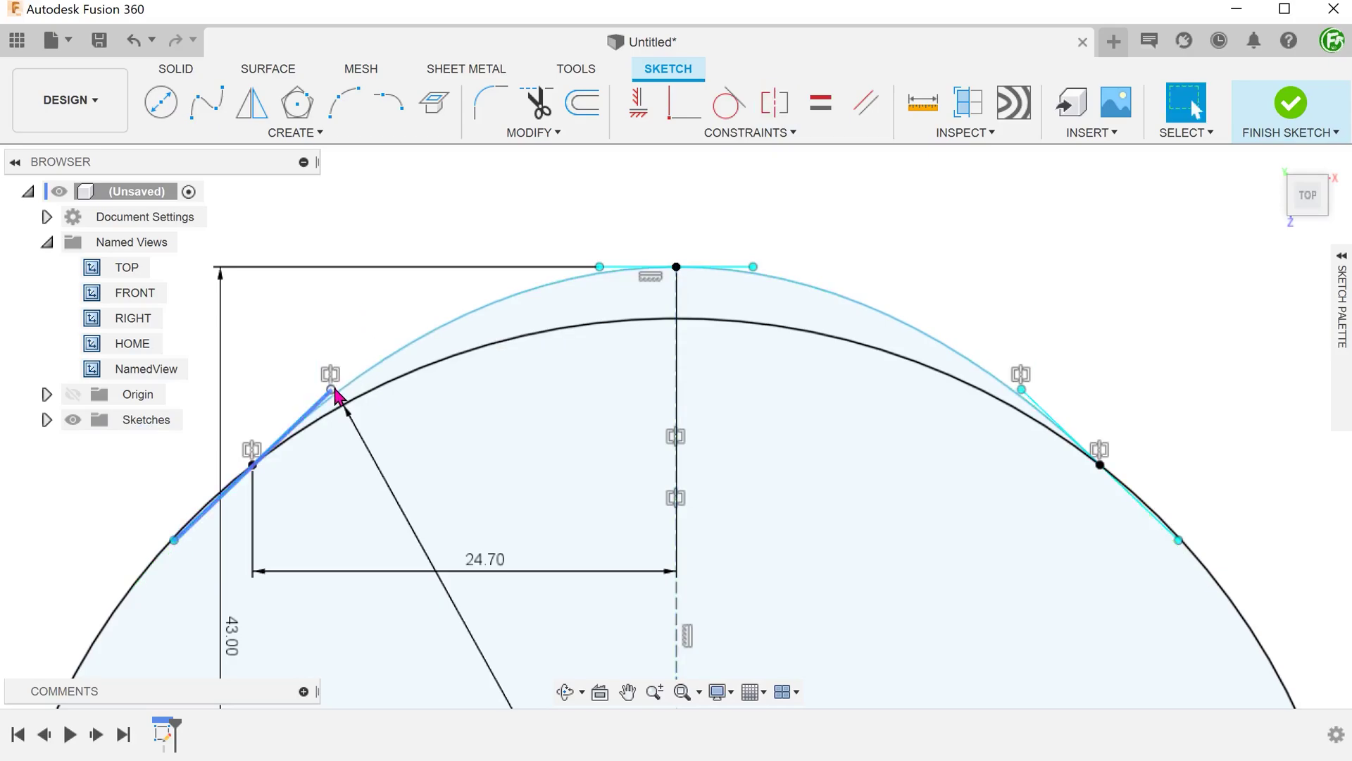
{"action": "left_click_drag", "start_coordinate": [332, 390], "coordinate": [346, 373]}
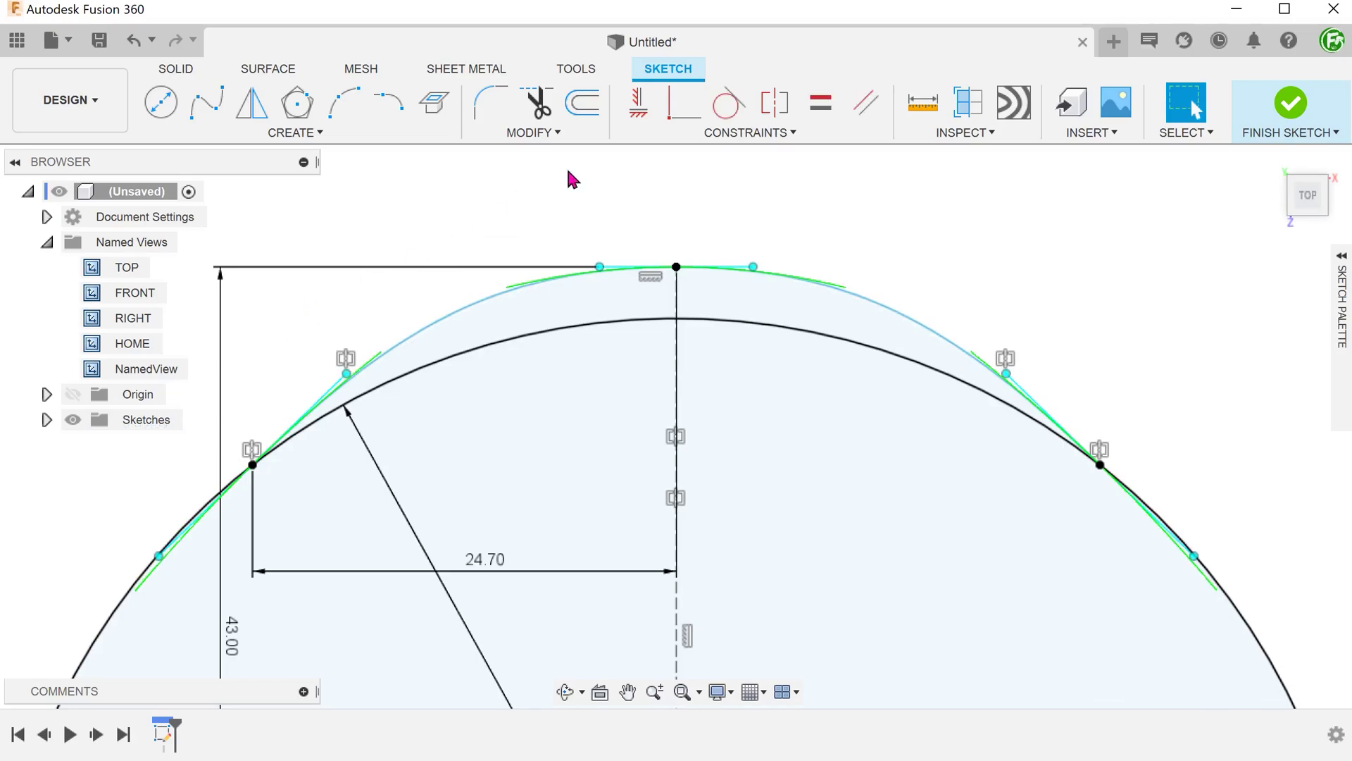
Step: Constrain the spline tangent to the circle at its left end
{"action": "left_click", "coordinate": [729, 103]}
{"action": "left_click", "coordinate": [444, 318]}
{"action": "left_click", "coordinate": [435, 364]}
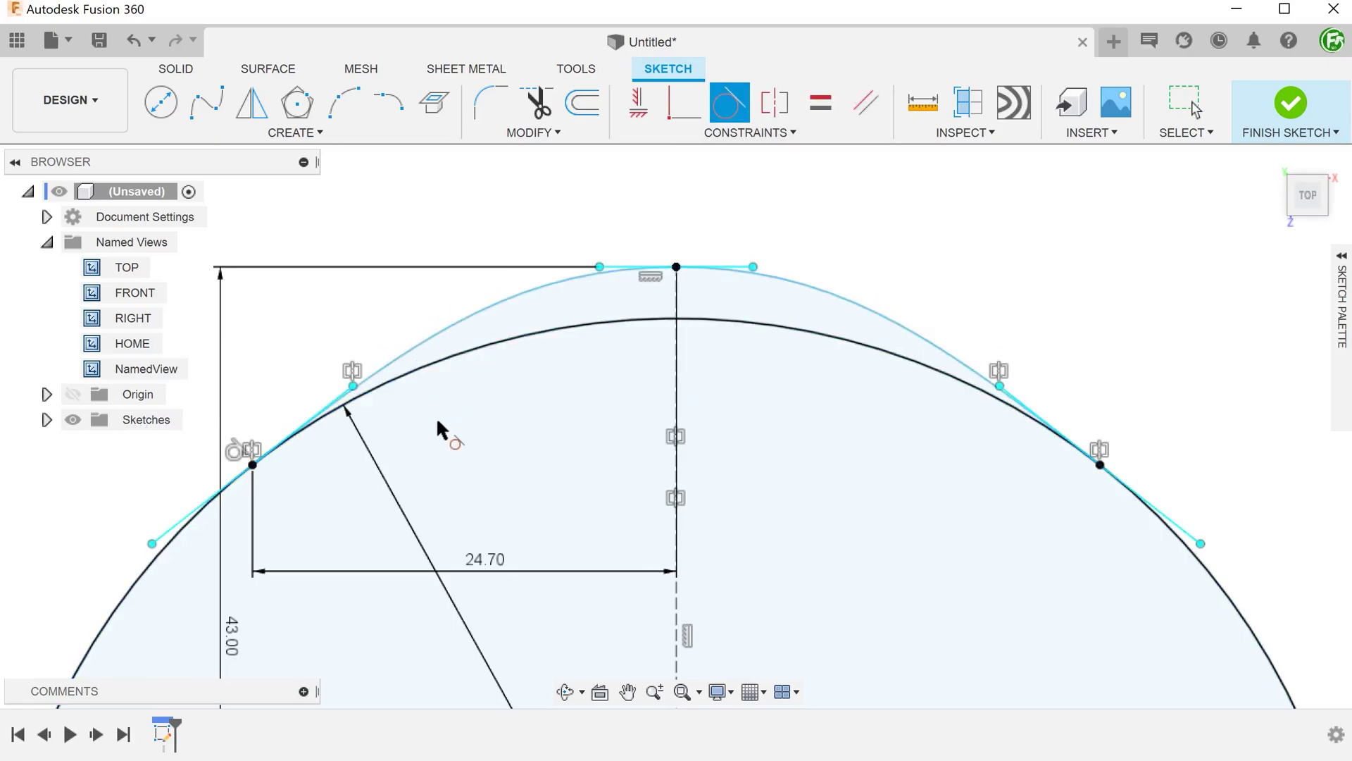
Step: Dimension the top tangent handle 9 mm and the left handle 12.2 mm, fully defining the sketch
{"action": "key", "text": "d"}
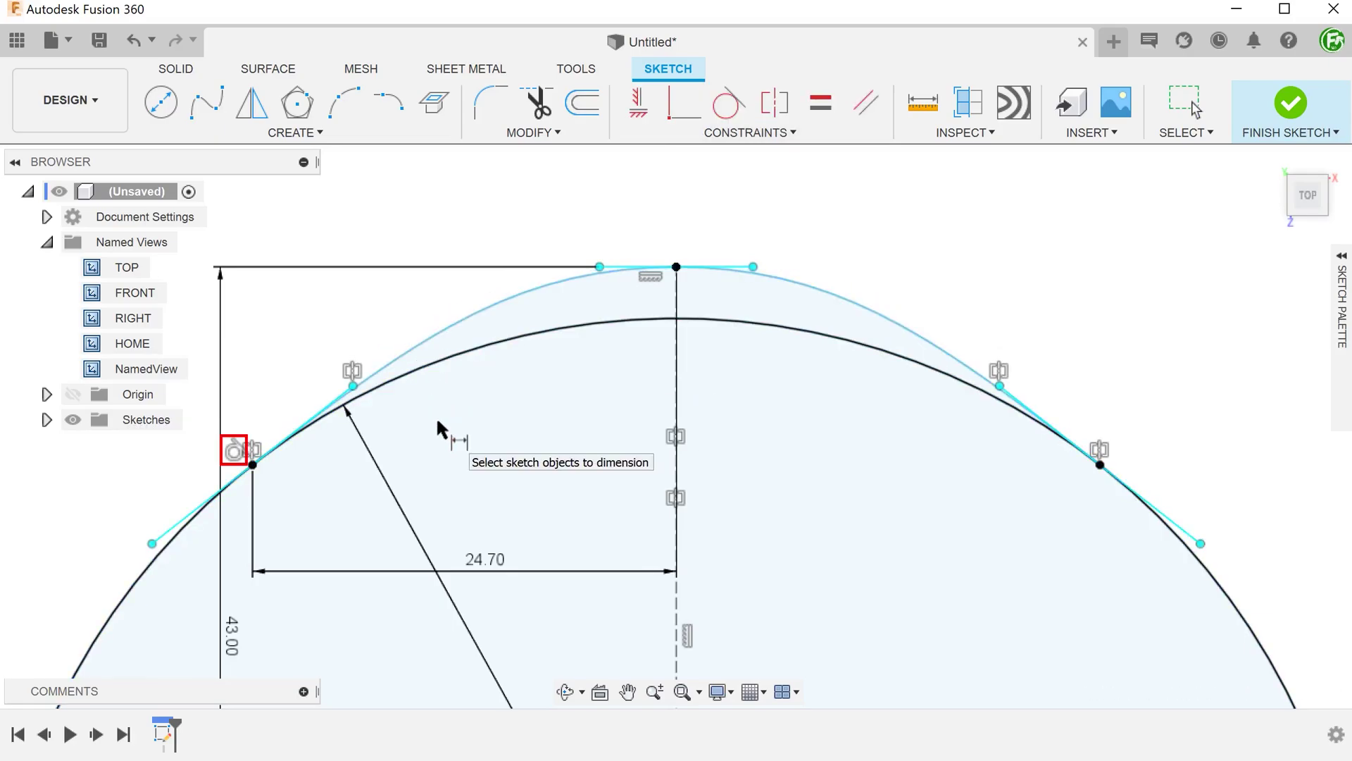
{"action": "left_click", "coordinate": [613, 265]}
{"action": "left_click", "coordinate": [647, 222]}
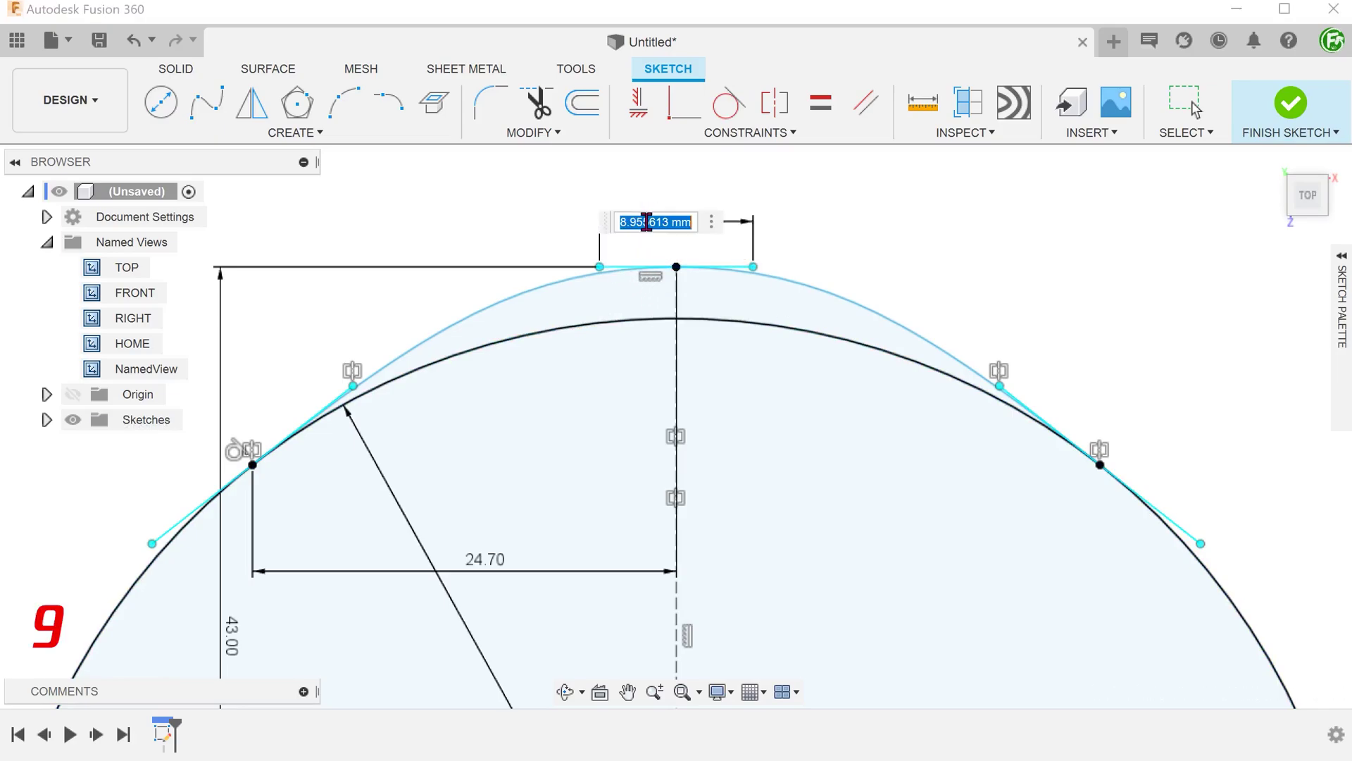
{"action": "type", "text": "9"}
{"action": "key", "text": "Return"}
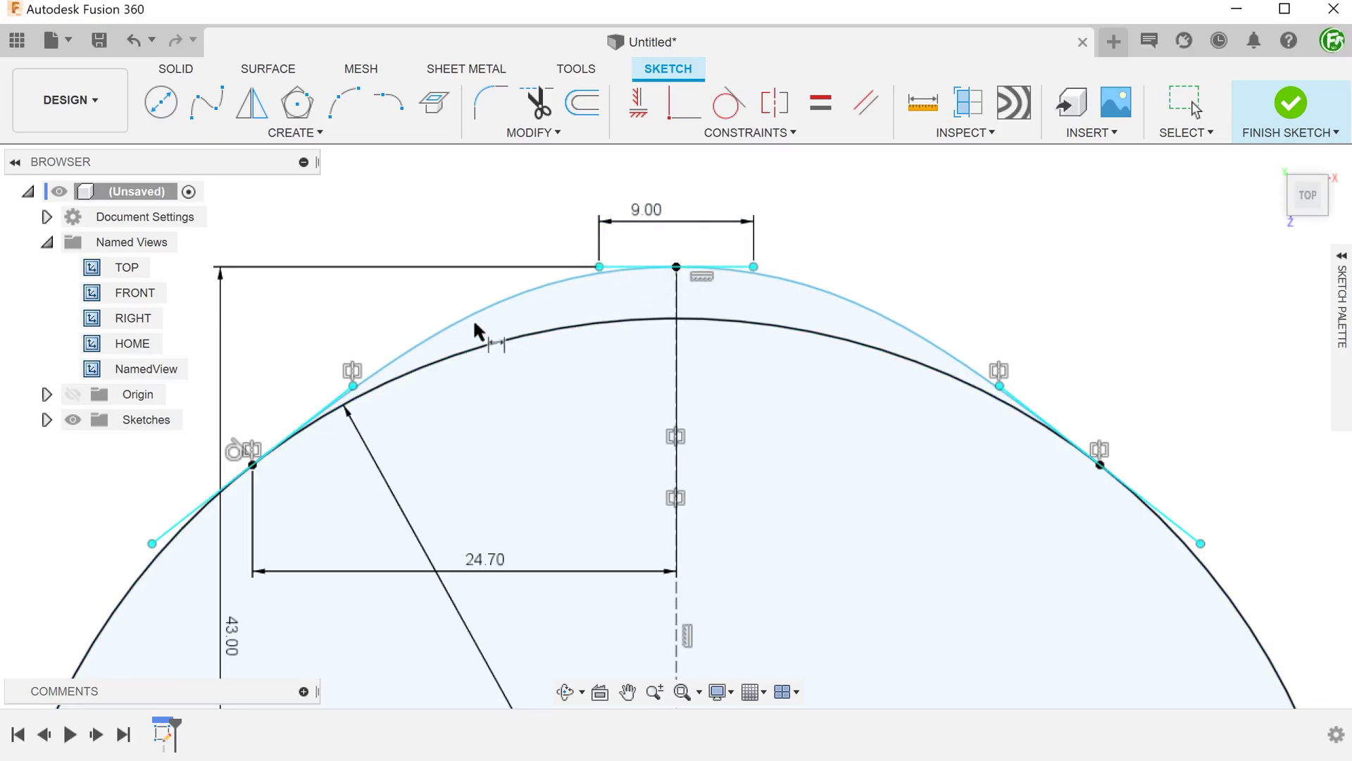
{"action": "left_click", "coordinate": [331, 416]}
{"action": "left_click", "coordinate": [257, 398]}
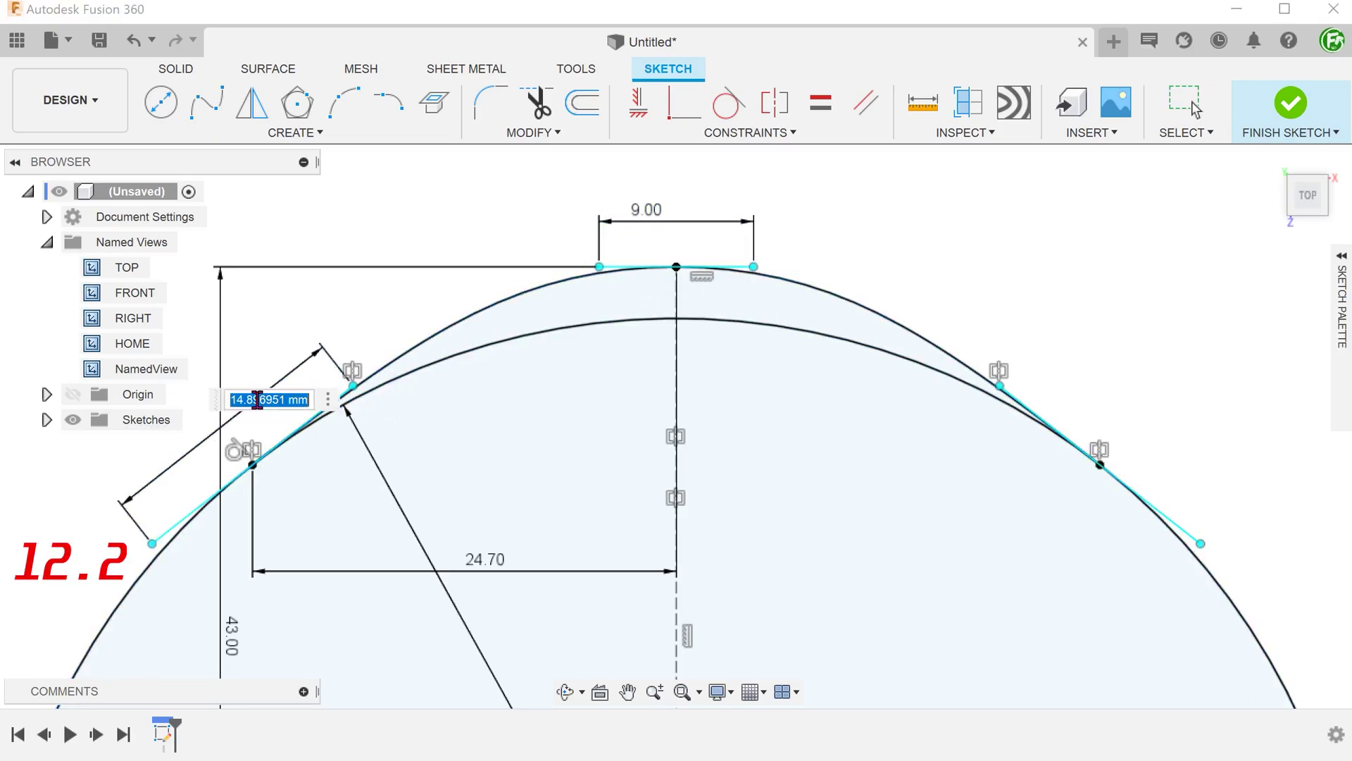
{"action": "type", "text": "12."}
{"action": "key", "text": "Return"}
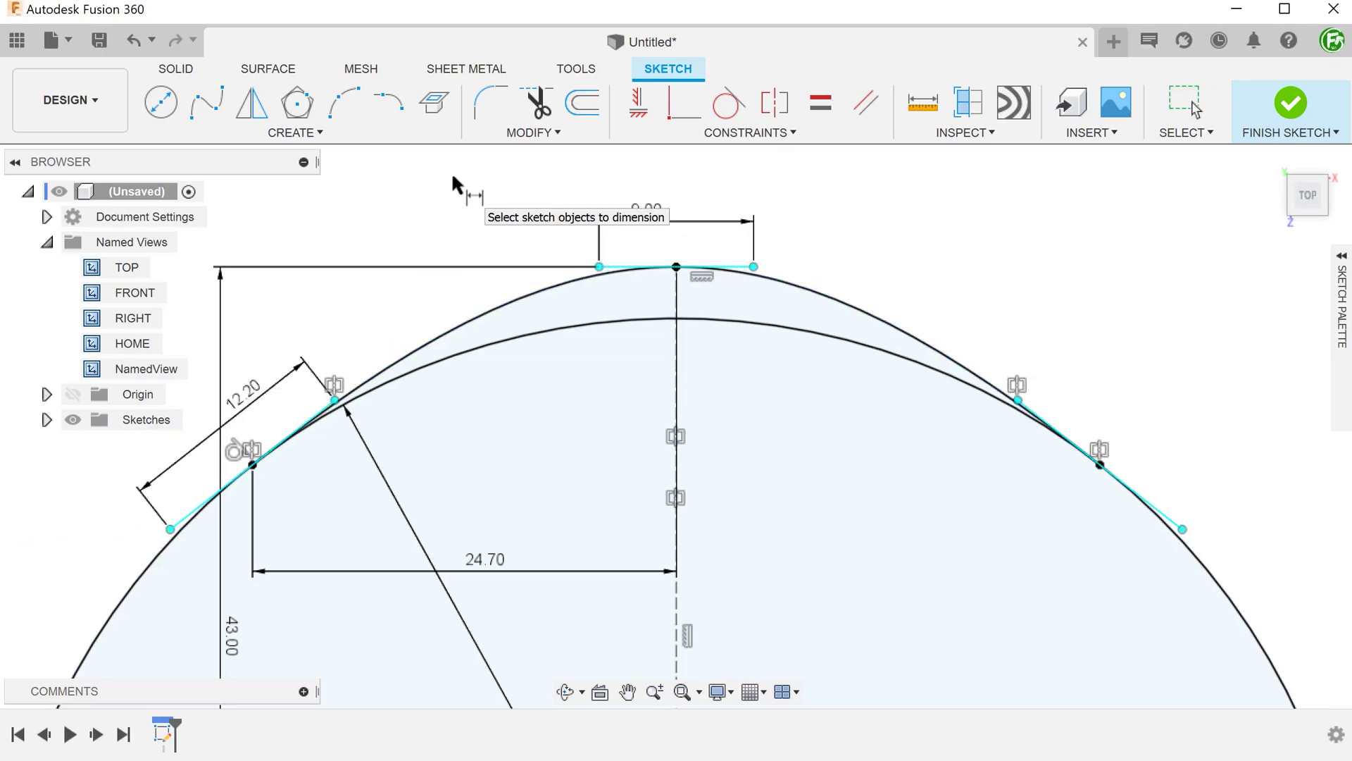
{"action": "key", "text": "F6"}
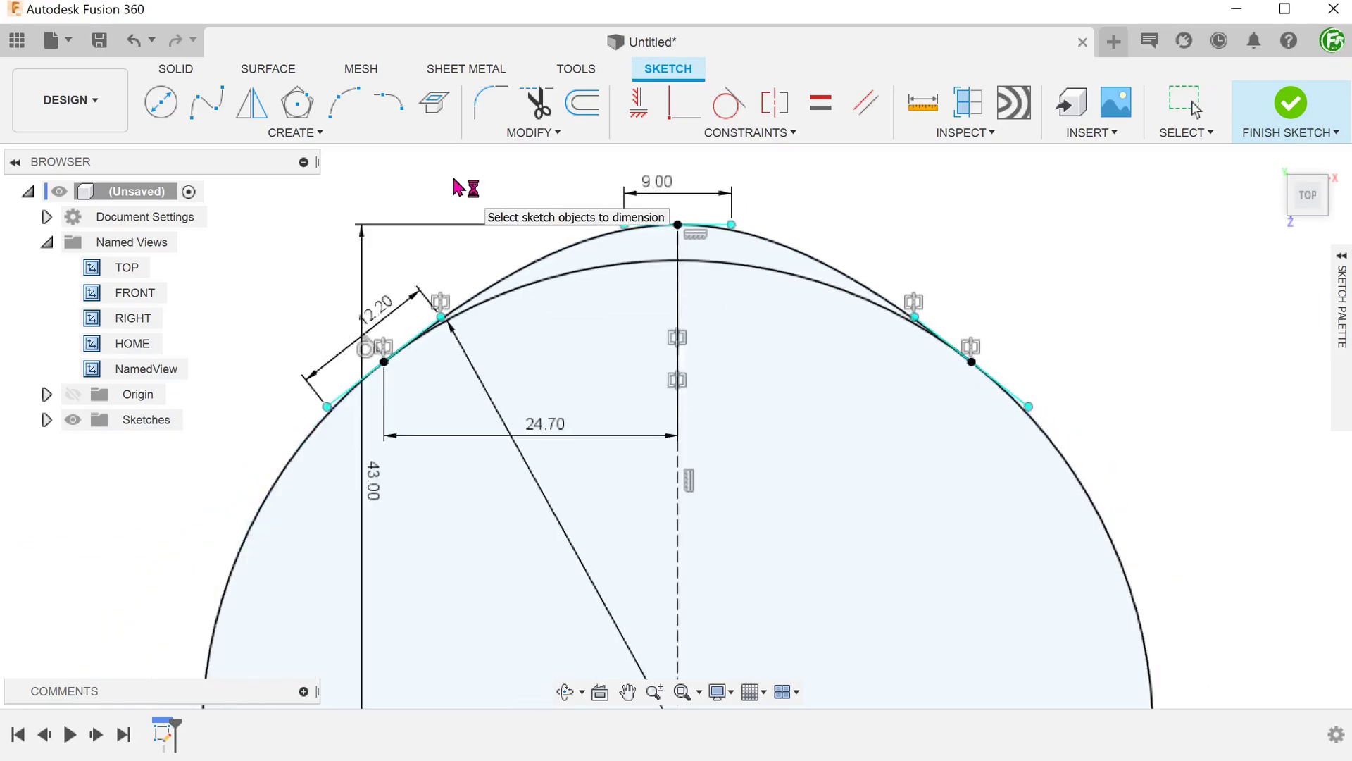
{"action": "key", "text": "Escape"}
{"action": "left_click", "coordinate": [266, 138]}
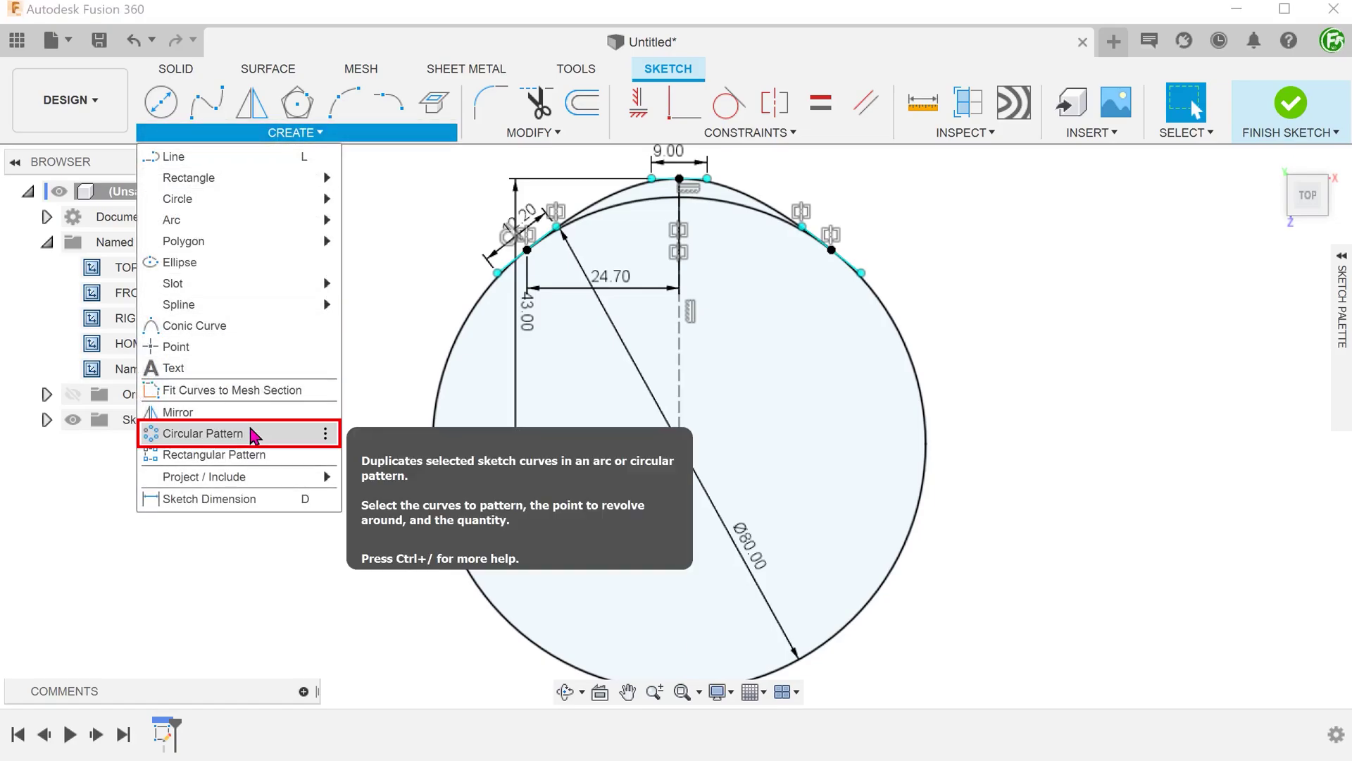
Step: Circular-pattern the top spline three times about the circle's centre to form the three lobes
{"action": "left_click", "coordinate": [254, 435]}
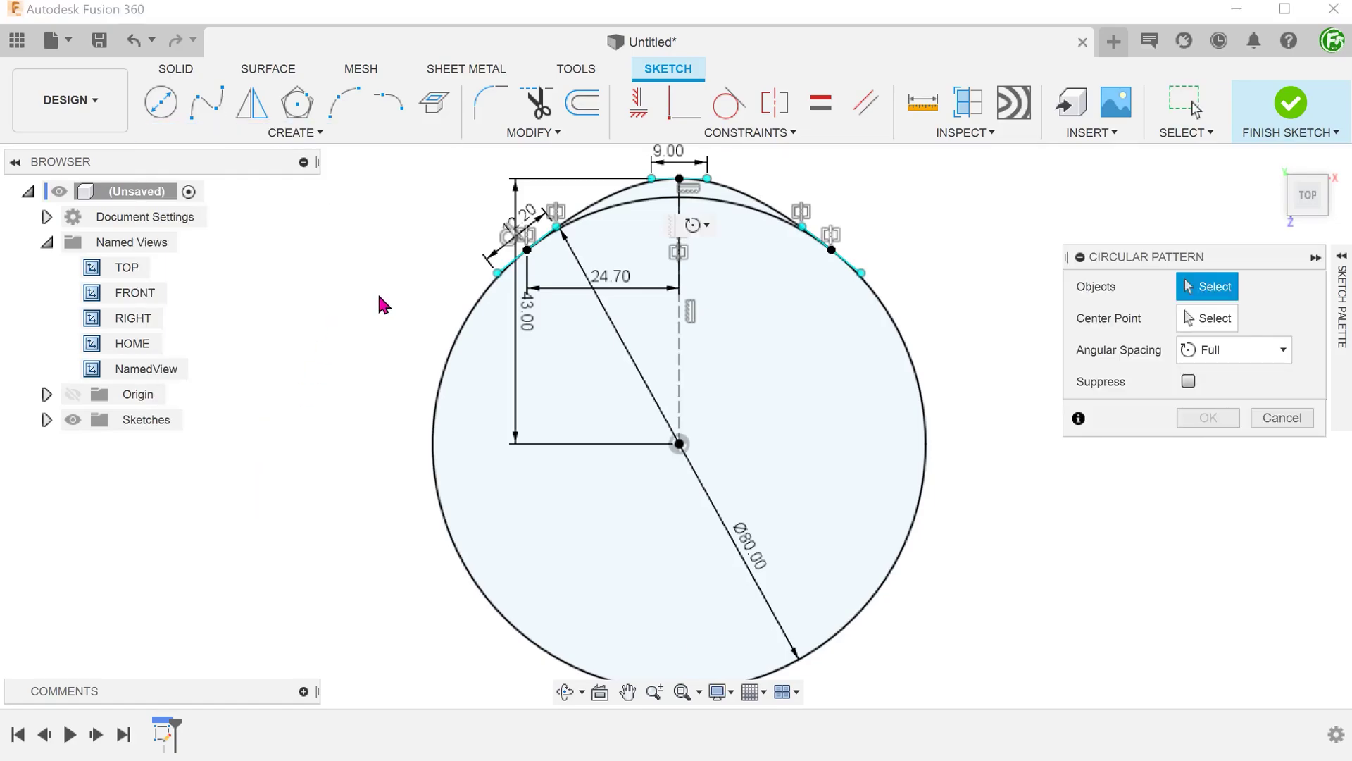
{"action": "left_click", "coordinate": [619, 190]}
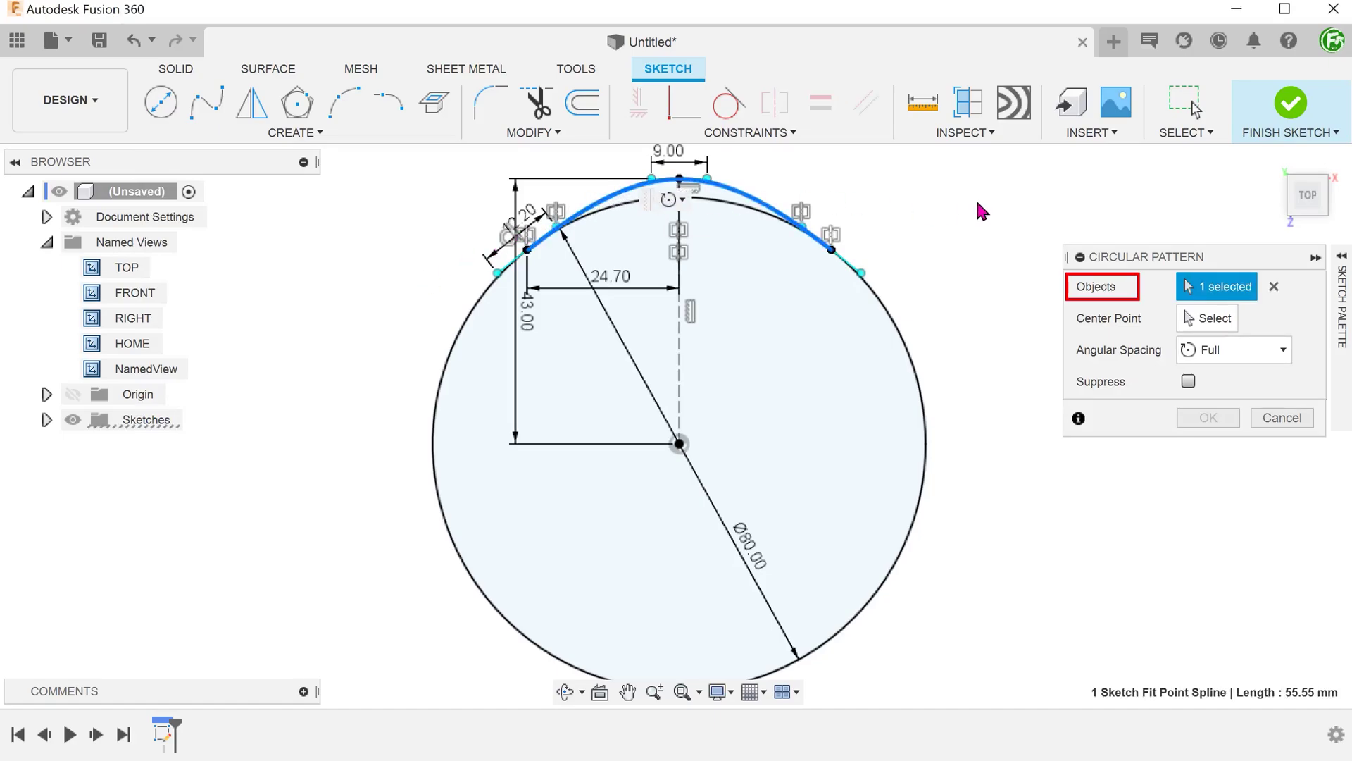
{"action": "left_click", "coordinate": [1205, 319]}
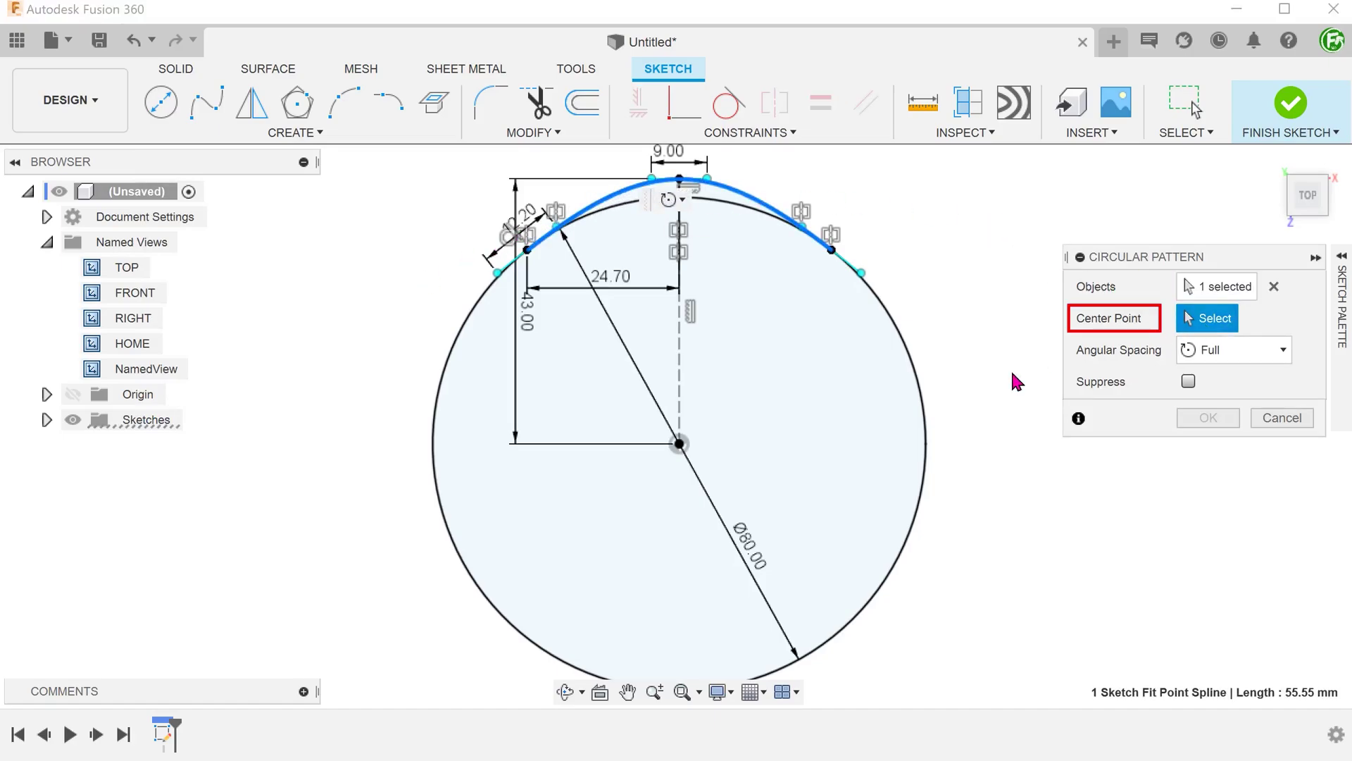
{"action": "left_click", "coordinate": [679, 445]}
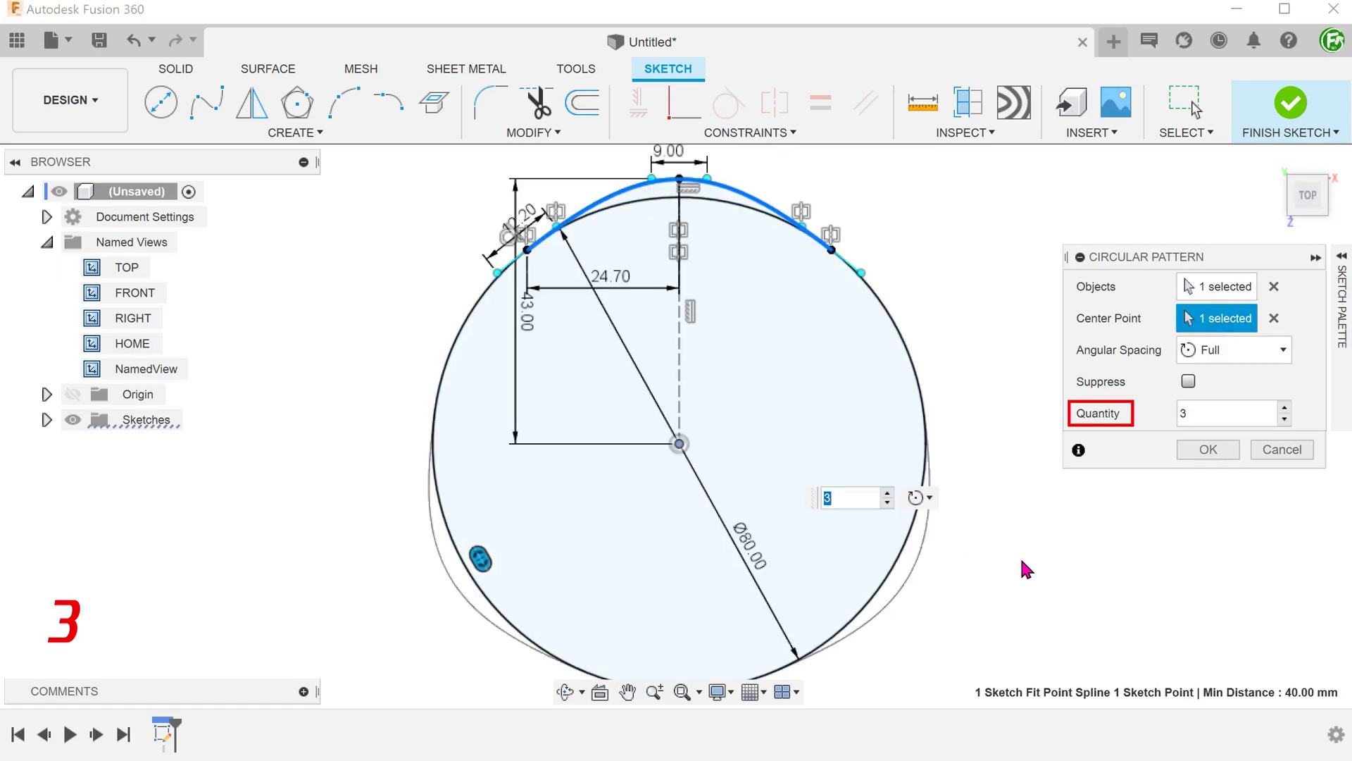
{"action": "left_click", "coordinate": [1202, 452]}
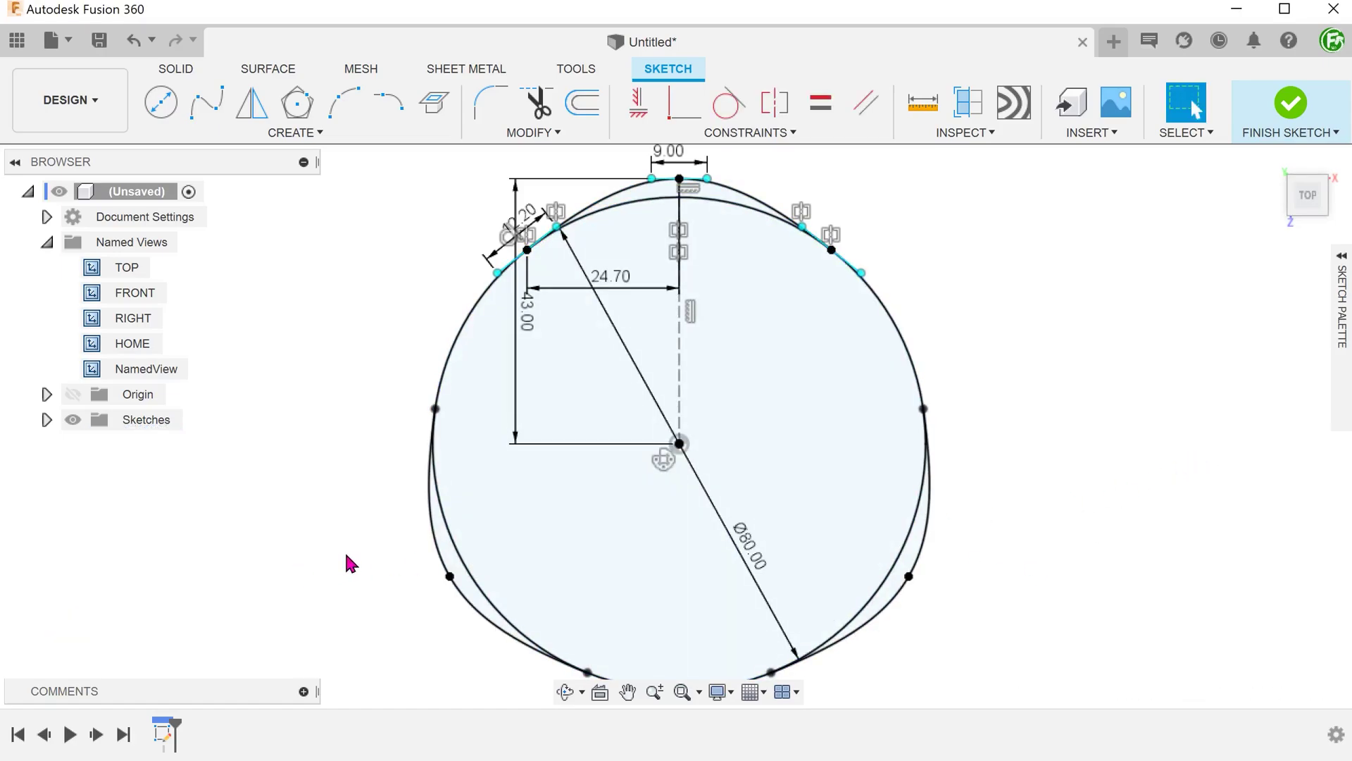
{"action": "left_click", "coordinate": [438, 547]}
{"action": "left_click", "coordinate": [926, 537]}
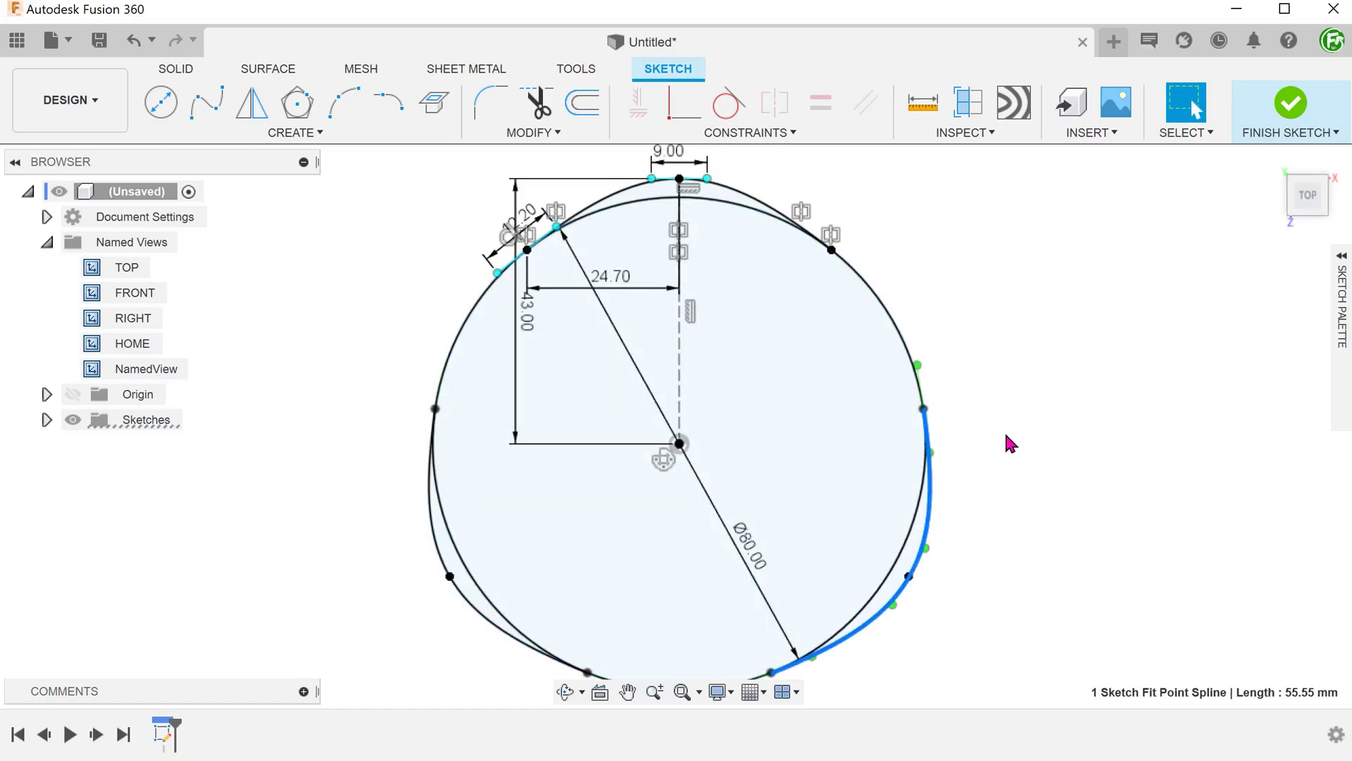
{"action": "left_click", "coordinate": [1028, 367]}
Step: Finish the sketch and rename Sketch6 to 'sweep profile'
{"action": "left_click", "coordinate": [1287, 105]}
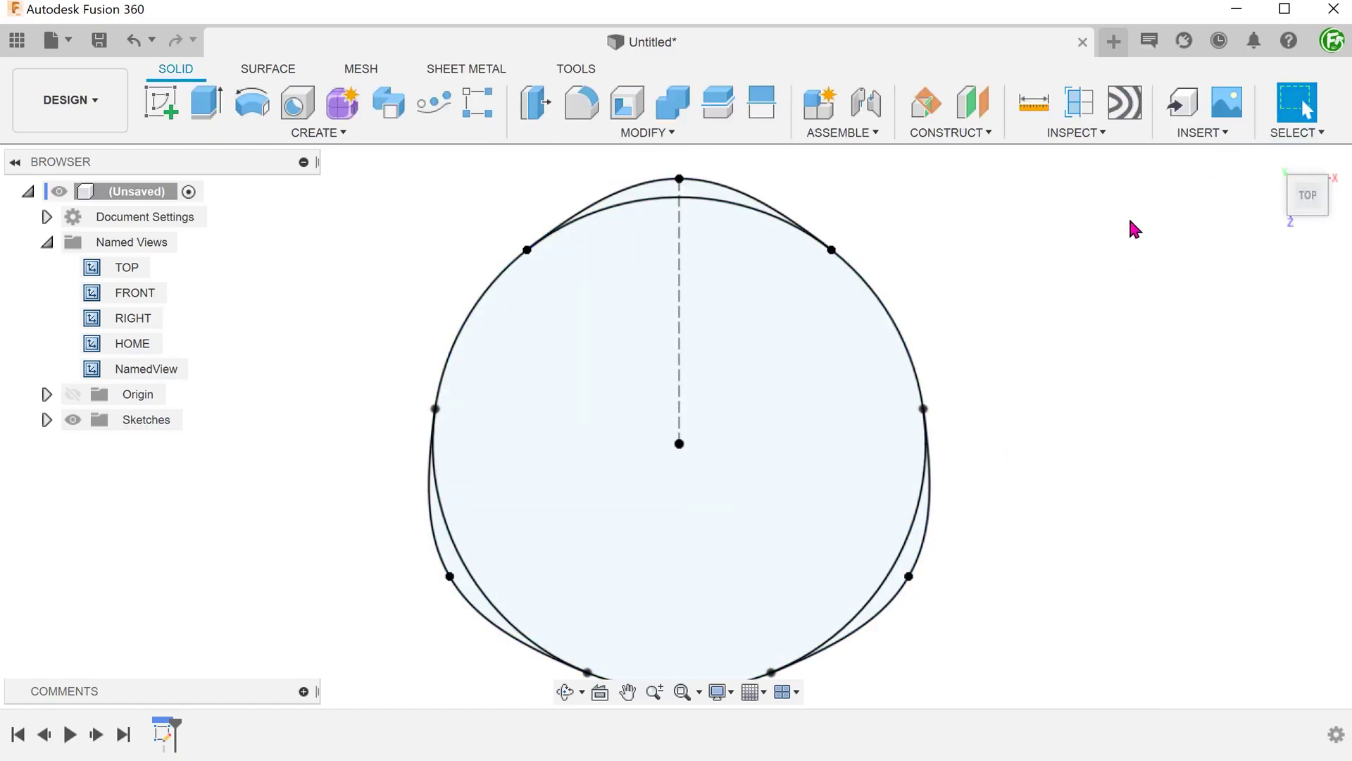
{"action": "left_click", "coordinate": [47, 419]}
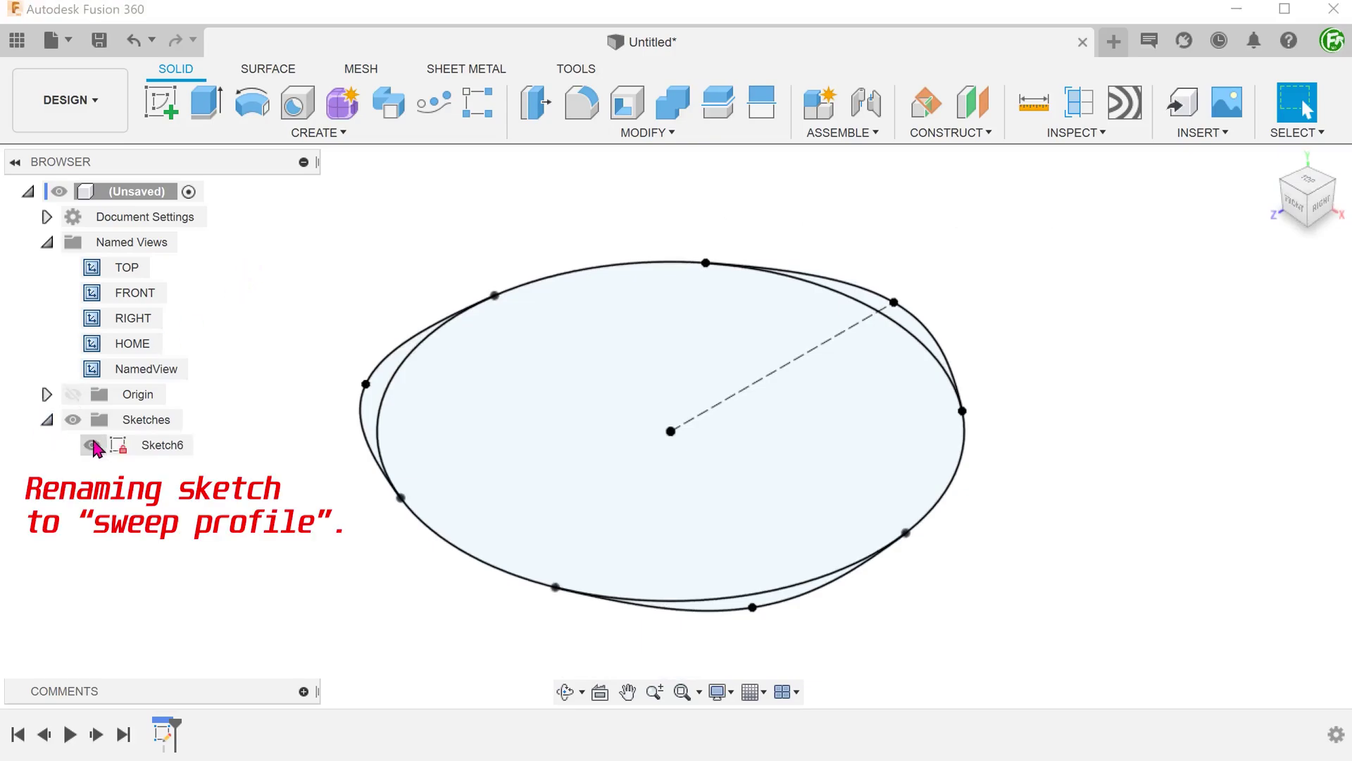
{"action": "double_click", "coordinate": [158, 444]}
{"action": "type", "text": "sweep profile"}
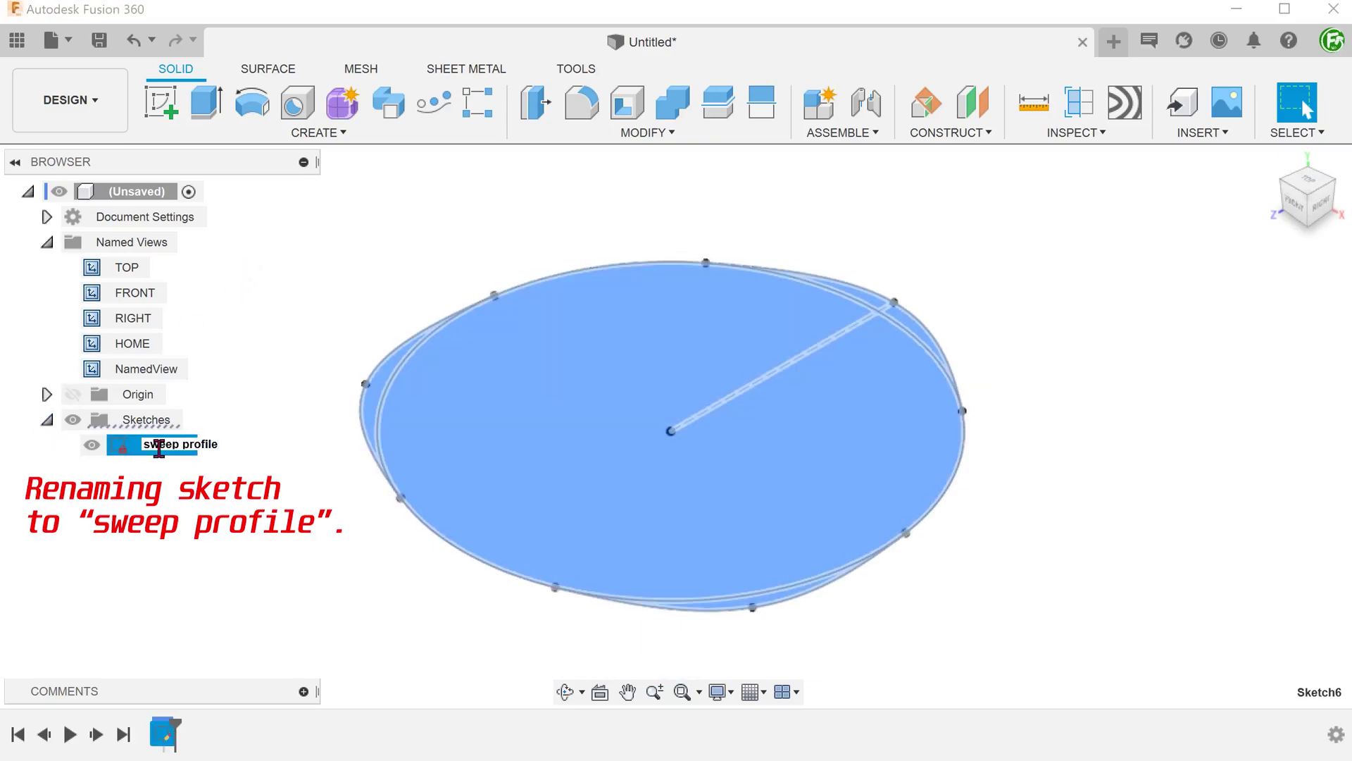
{"action": "key", "text": "Return"}
{"action": "left_click", "coordinate": [47, 420]}
Step: Show the origin planes and hide the sweep profile sketch
{"action": "left_click", "coordinate": [73, 394]}
{"action": "left_click", "coordinate": [47, 243]}
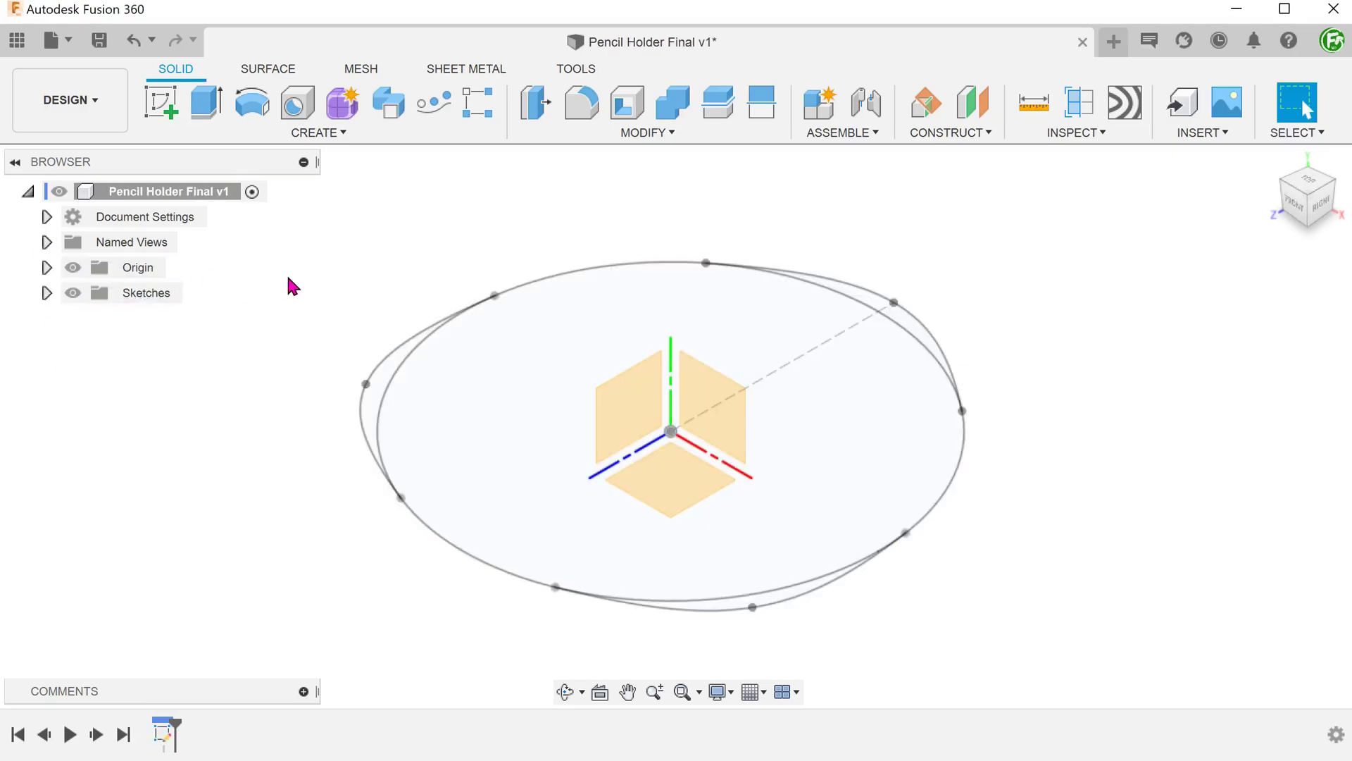
{"action": "left_click", "coordinate": [47, 294]}
{"action": "left_click", "coordinate": [91, 318]}
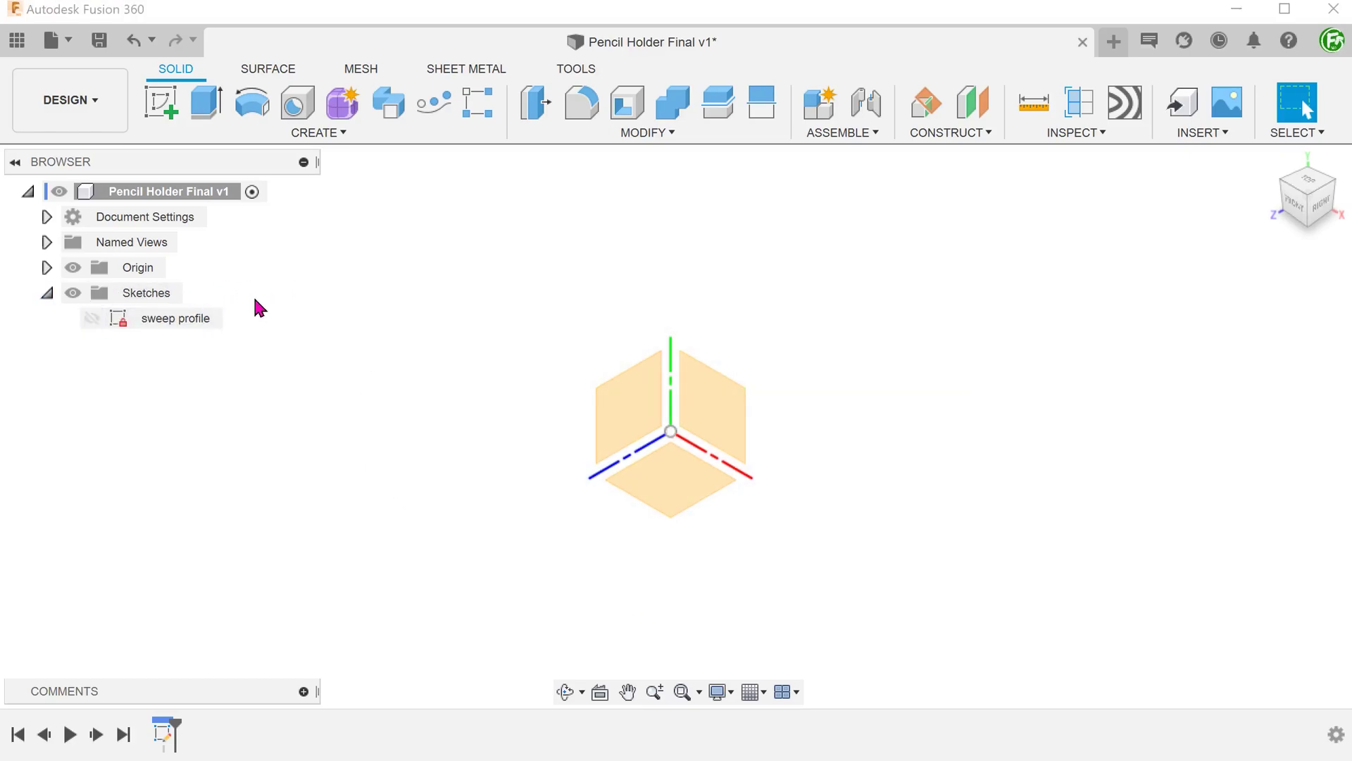
Step: Sketch a 125 mm vertical line from the origin on the front plane and finish it
{"action": "right_click", "coordinate": [727, 415]}
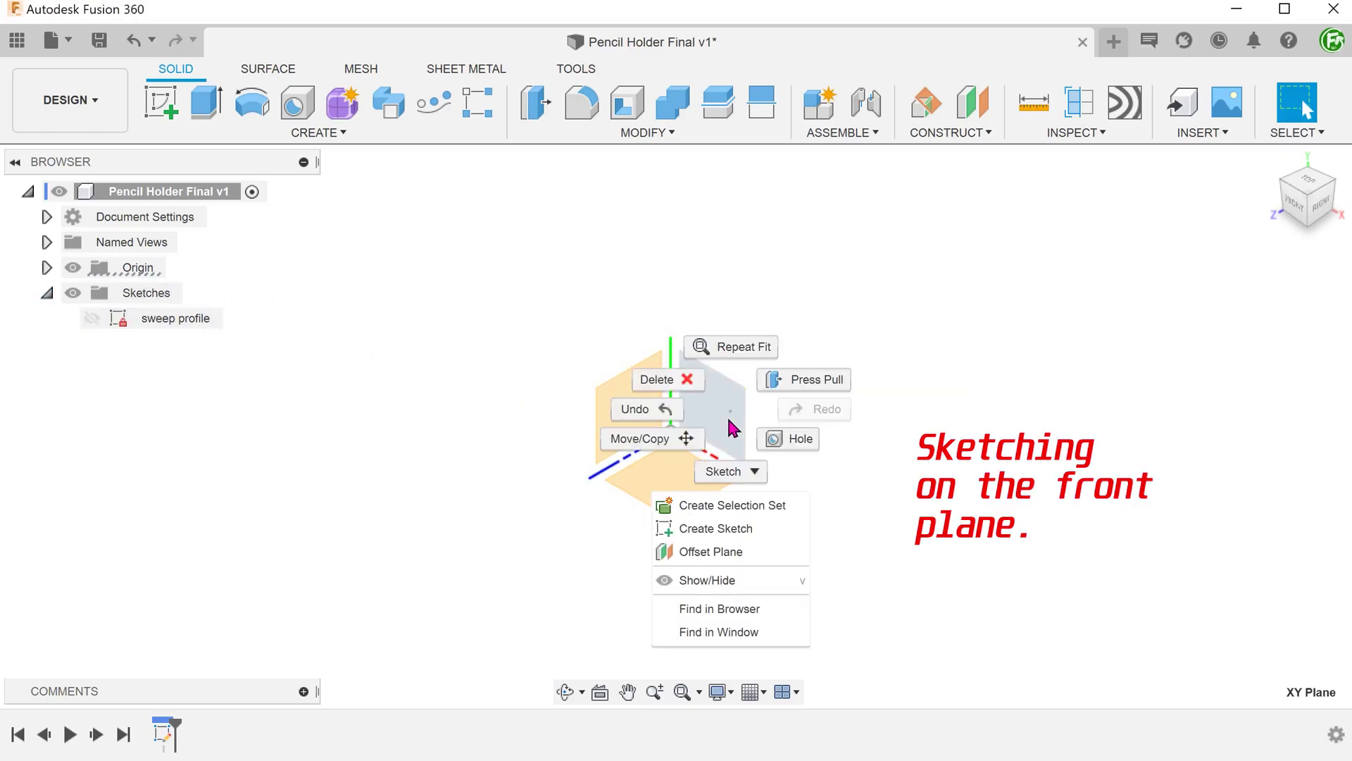
{"action": "left_click", "coordinate": [726, 529]}
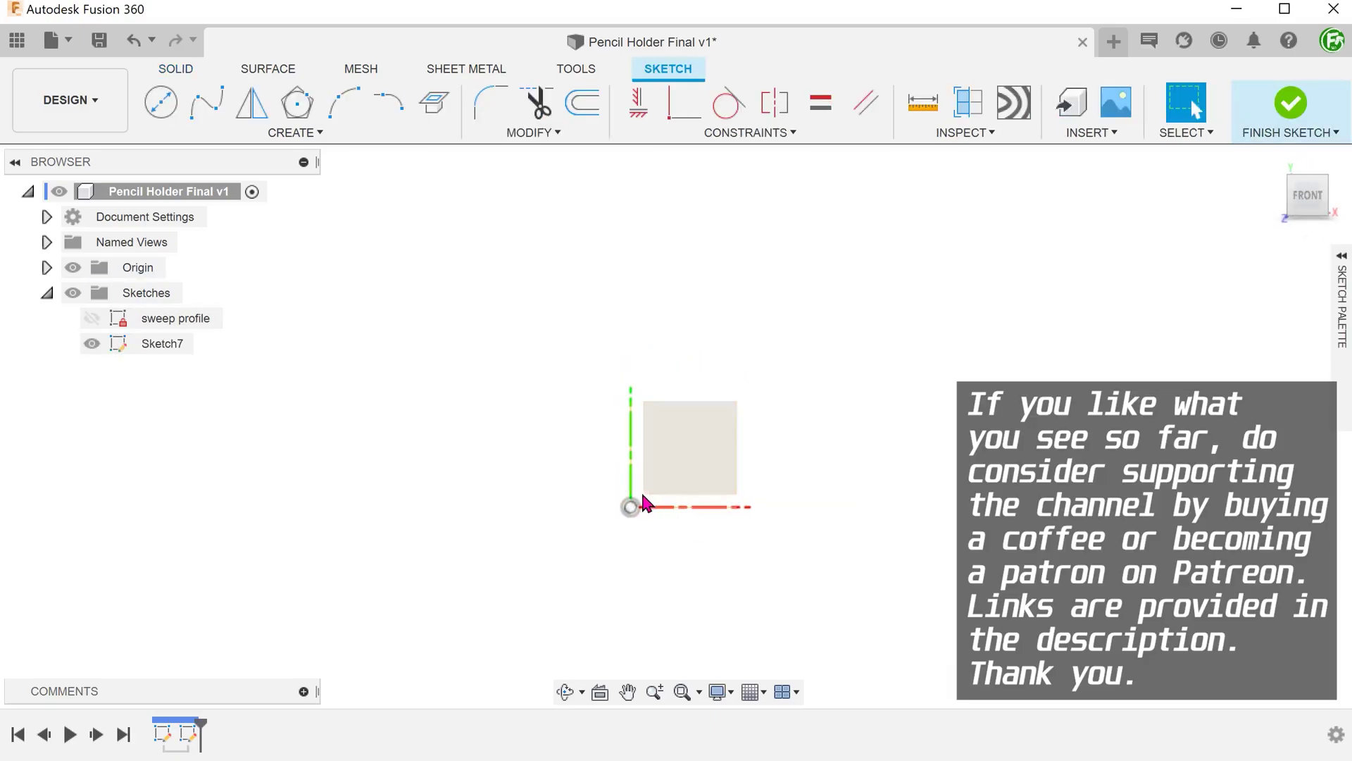
{"action": "middle_click_drag", "start_coordinate": [633, 499], "coordinate": [622, 242]}
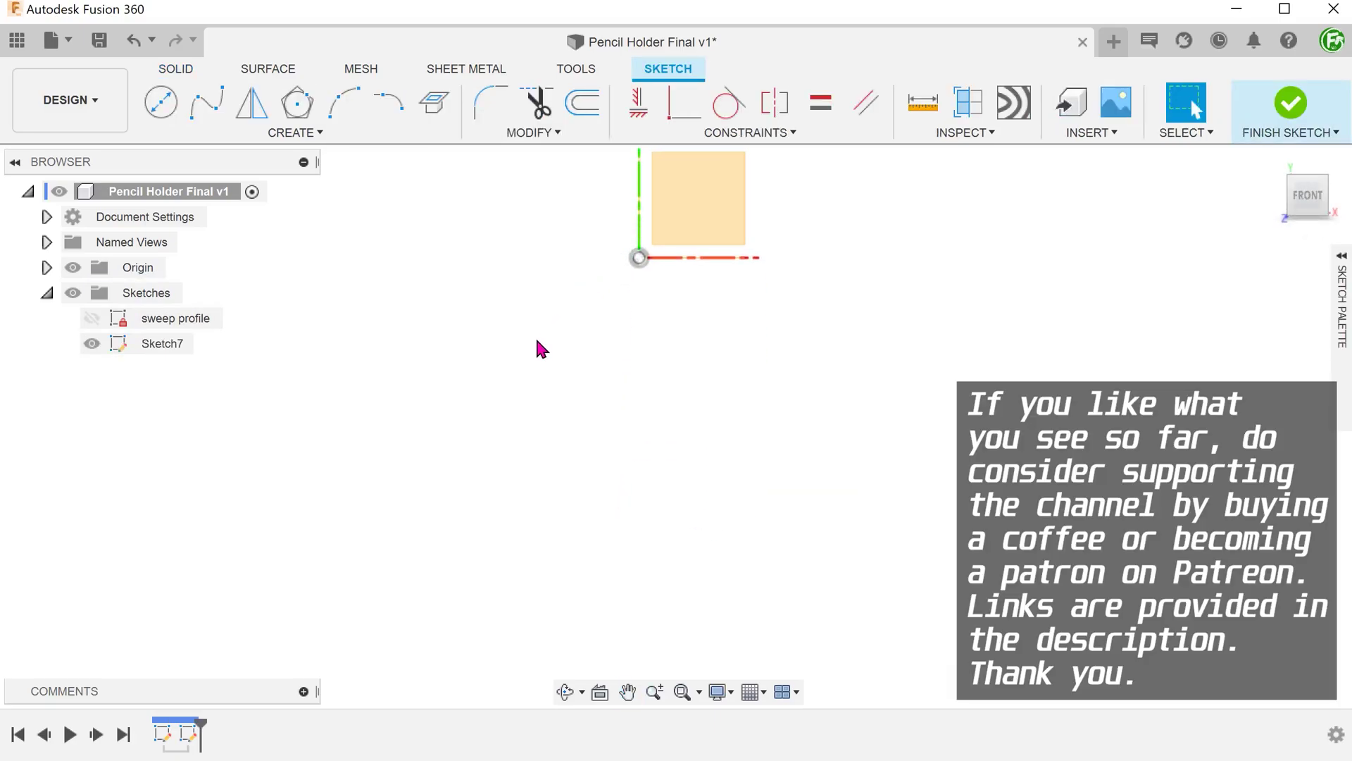
{"action": "key", "text": "l"}
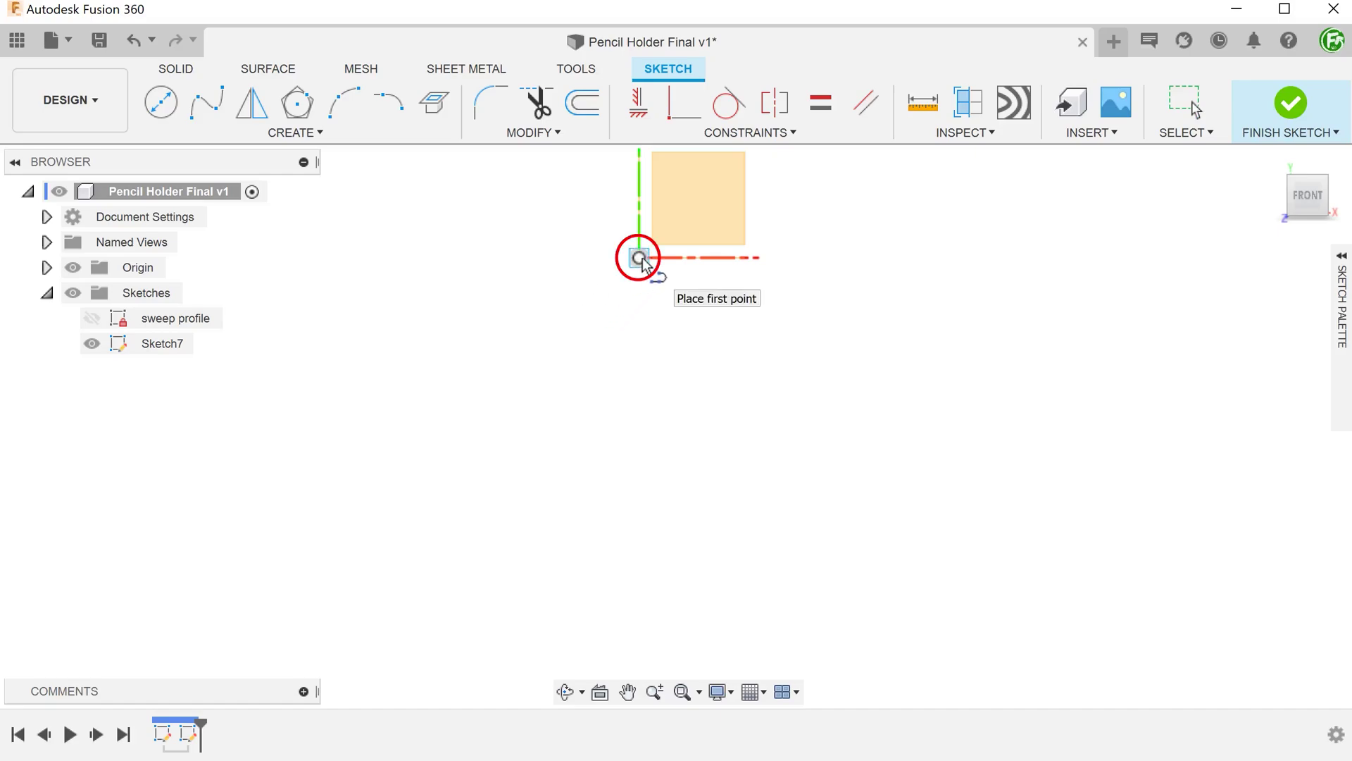
{"action": "left_click", "coordinate": [639, 258]}
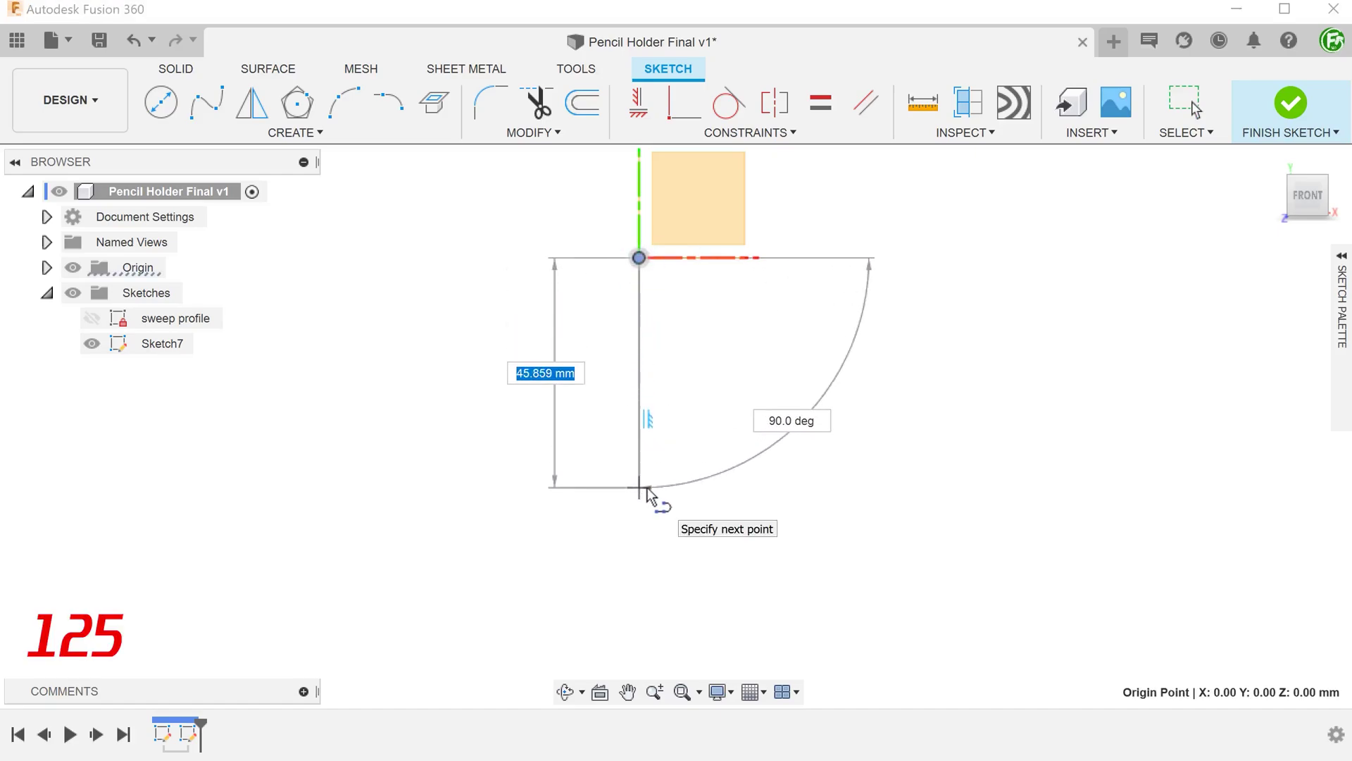
{"action": "type", "text": "125"}
{"action": "key", "text": "Tab"}
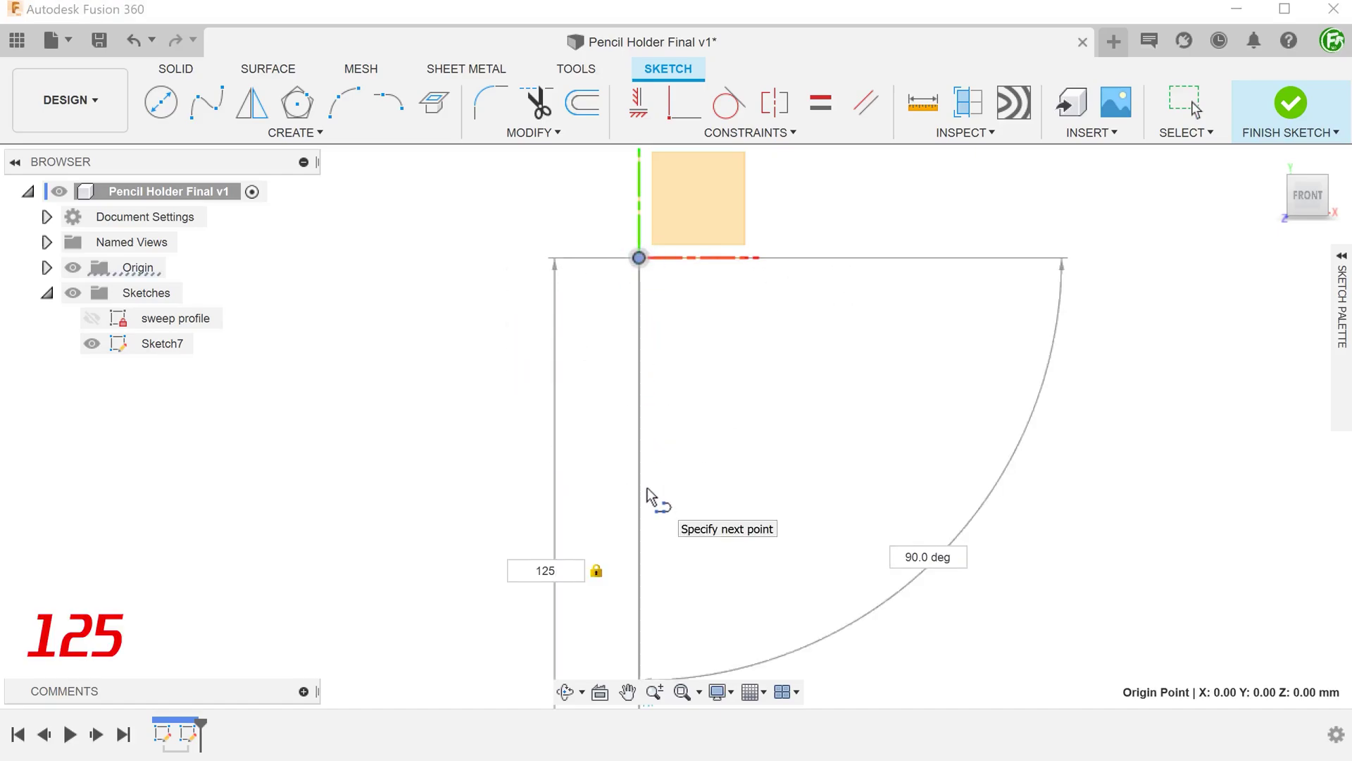
{"action": "key", "text": "Return"}
{"action": "key", "text": "Escape"}
{"action": "scroll", "coordinate": [480, 478], "scroll_direction": "down", "scroll_amount": 3}
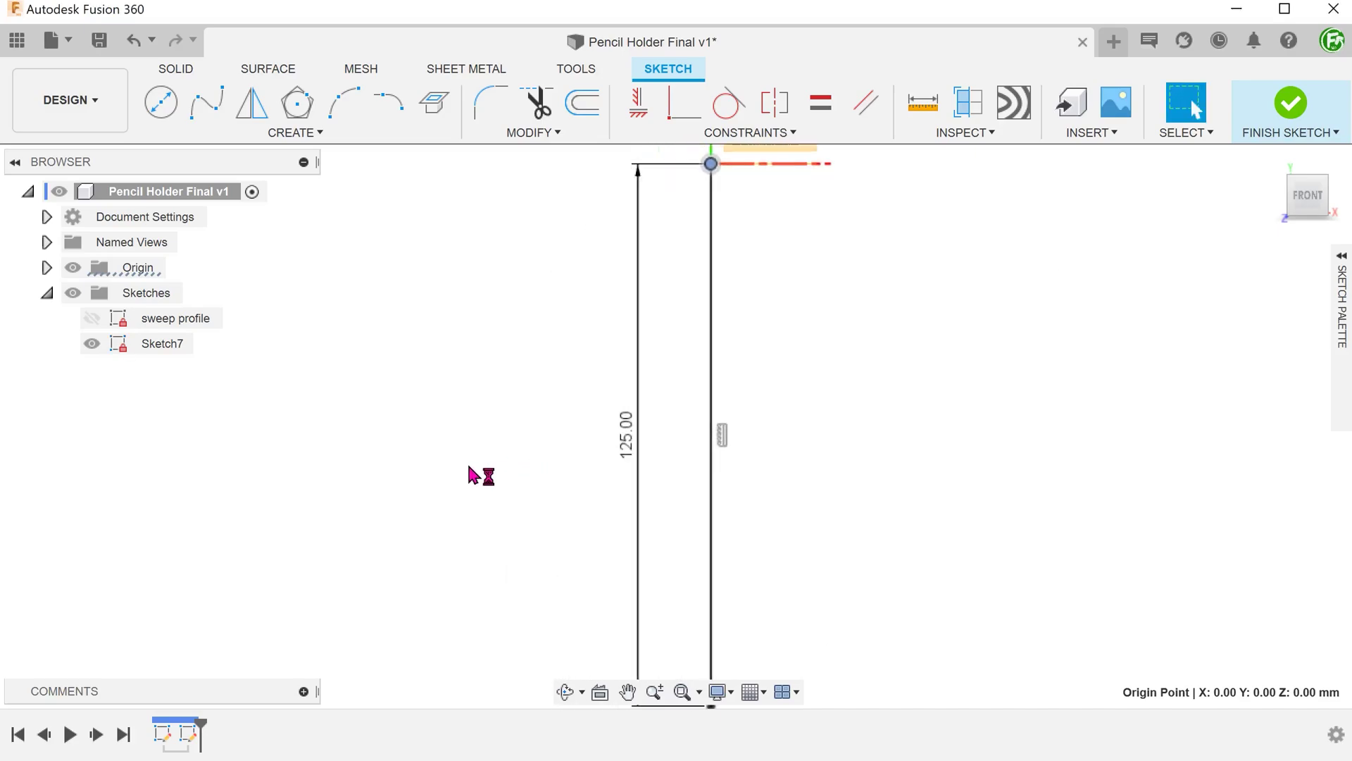
{"action": "scroll", "coordinate": [453, 468], "scroll_direction": "down", "scroll_amount": 1}
{"action": "scroll", "coordinate": [453, 466], "scroll_direction": "down", "scroll_amount": 1}
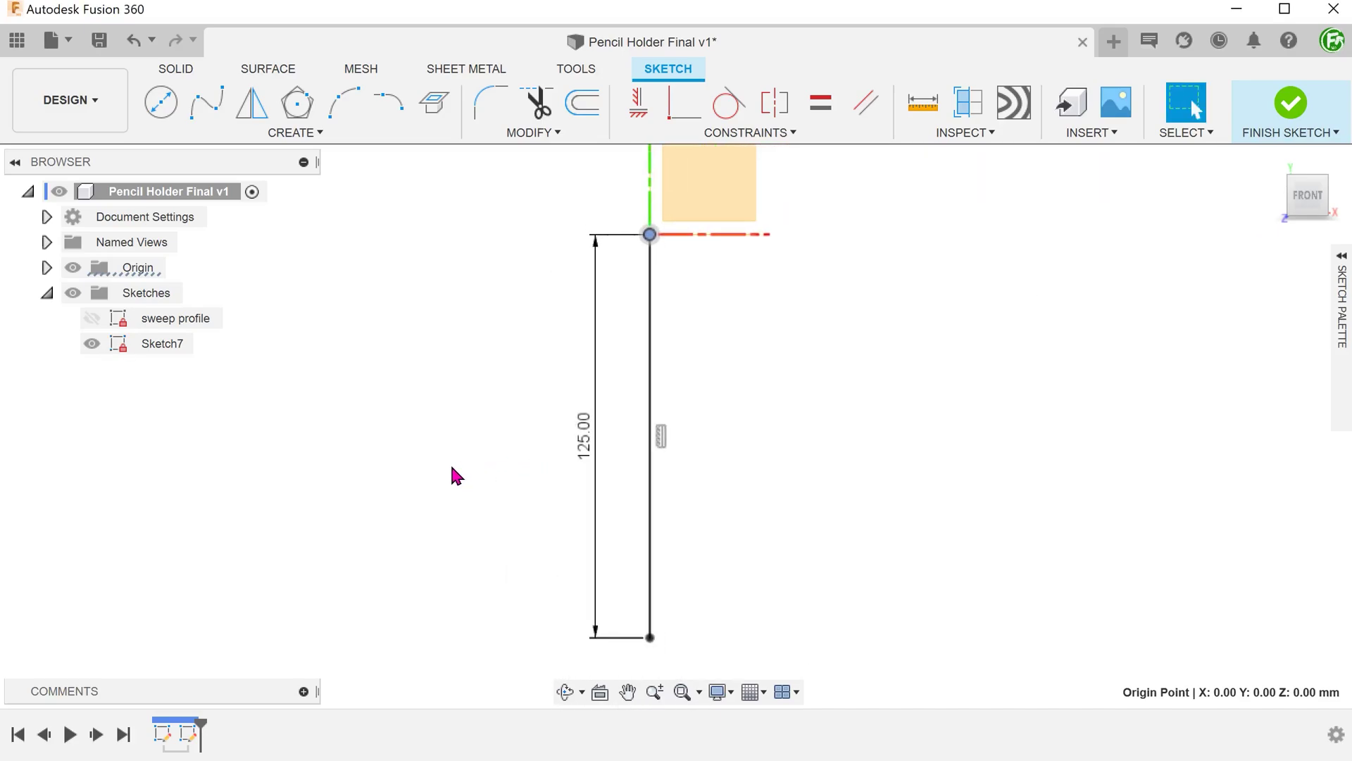
{"action": "left_click", "coordinate": [1291, 110]}
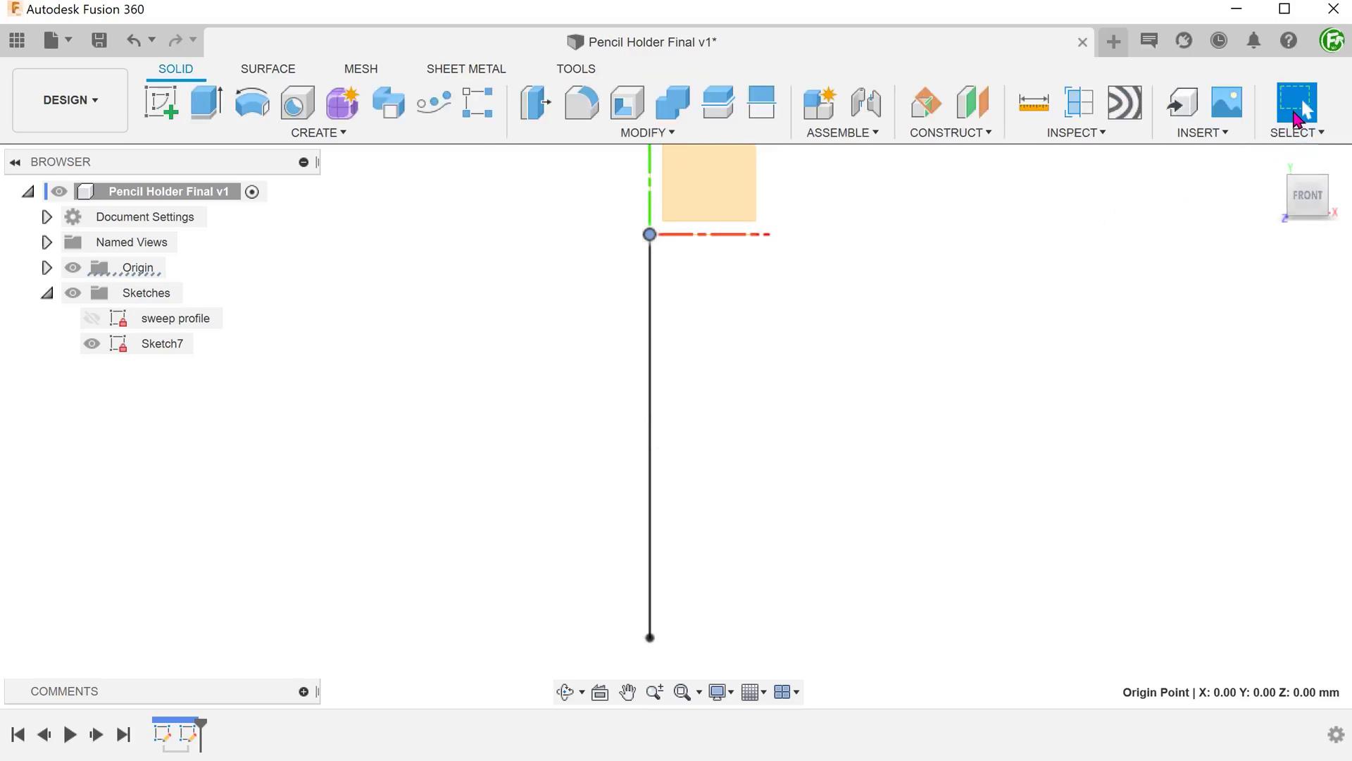
Step: Show the sweep profile again and rename Sketch7 to 'Path'
{"action": "left_click", "coordinate": [91, 319]}
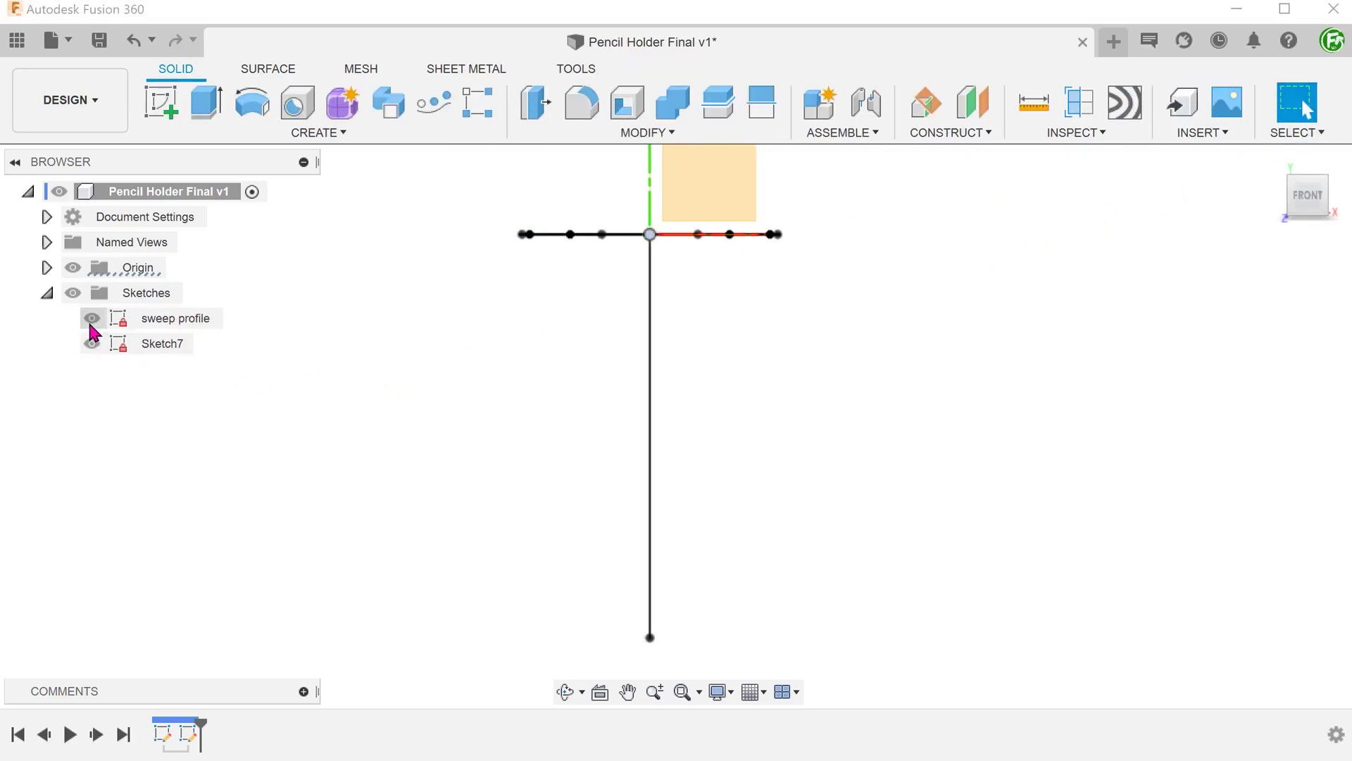
{"action": "left_click", "coordinate": [159, 343]}
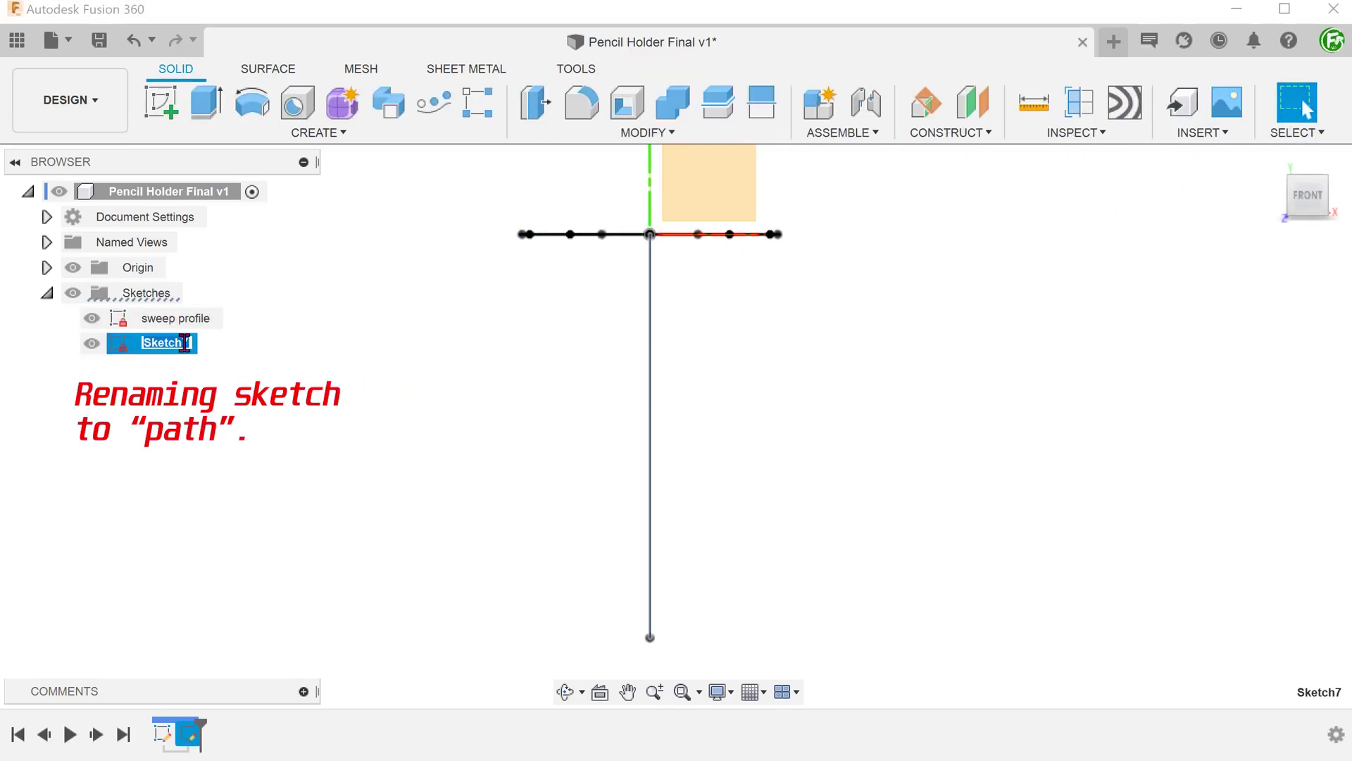
{"action": "type", "text": "Path"}
{"action": "key", "text": "Return"}
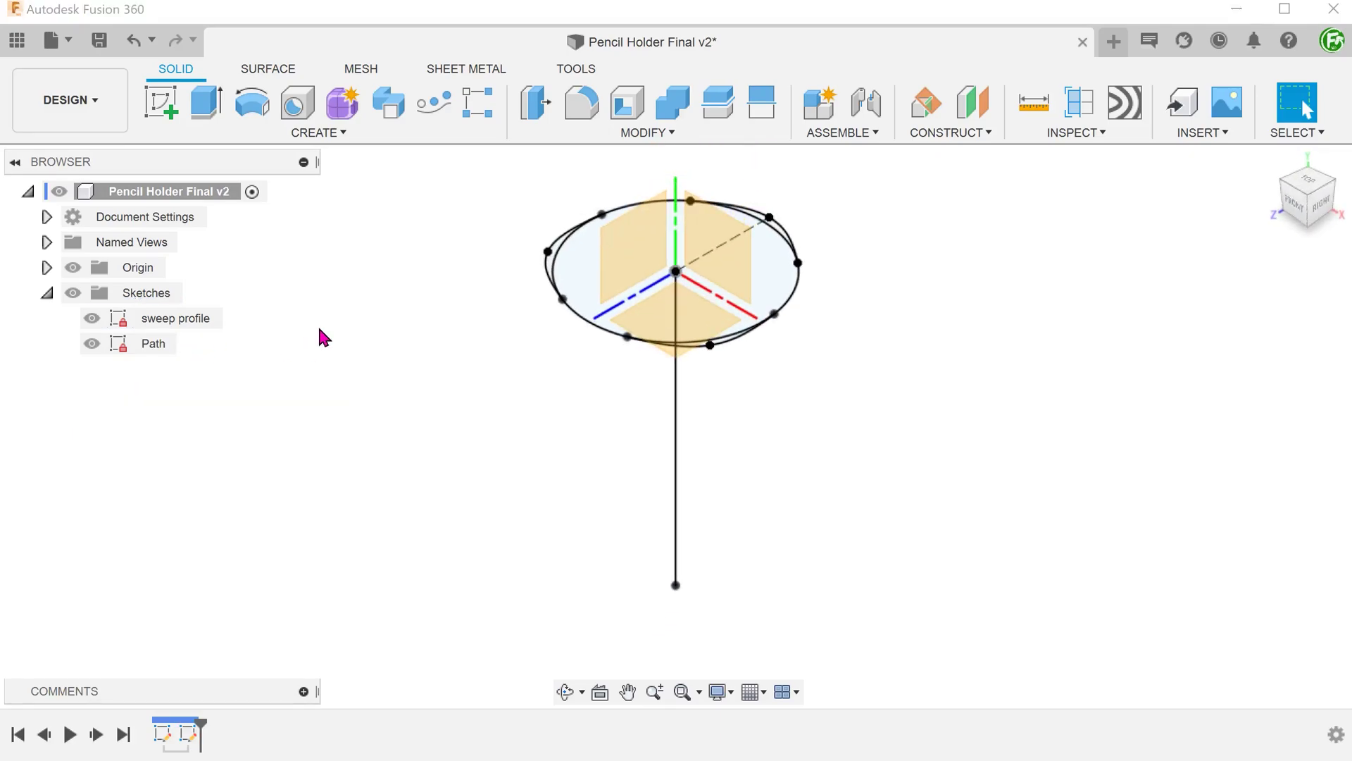
{"action": "left_click", "coordinate": [77, 267]}
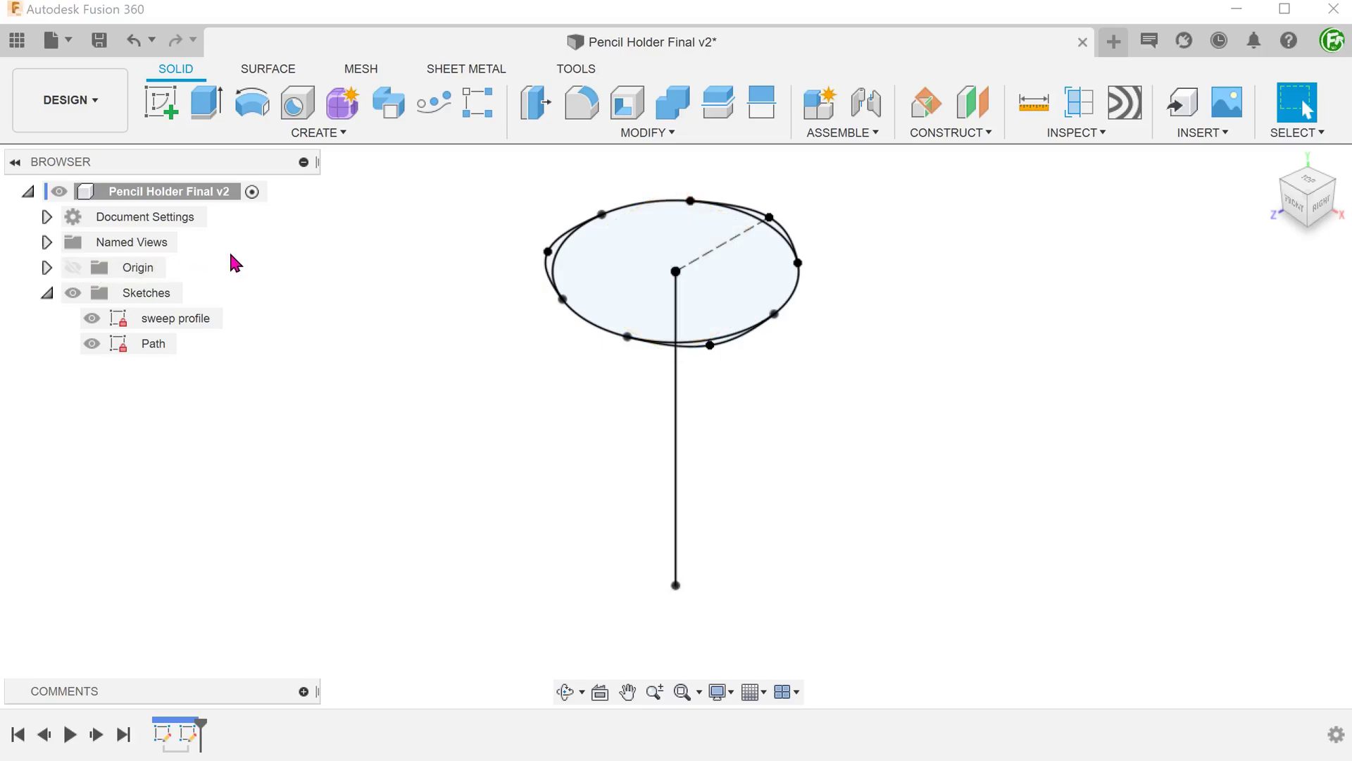
Step: Sweep the four profile regions along the Path line with a 360° twist angle as a new body
{"action": "left_click", "coordinate": [239, 134]}
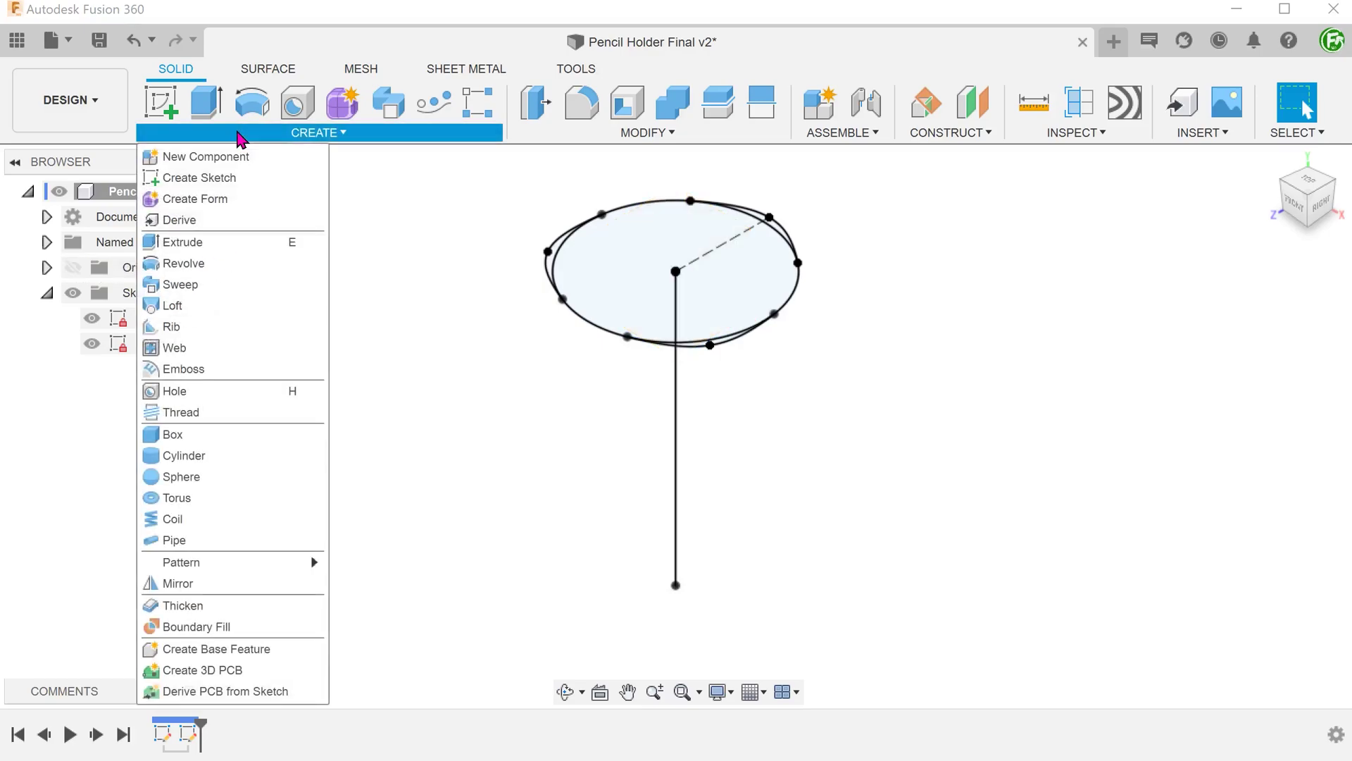
{"action": "left_click", "coordinate": [246, 290]}
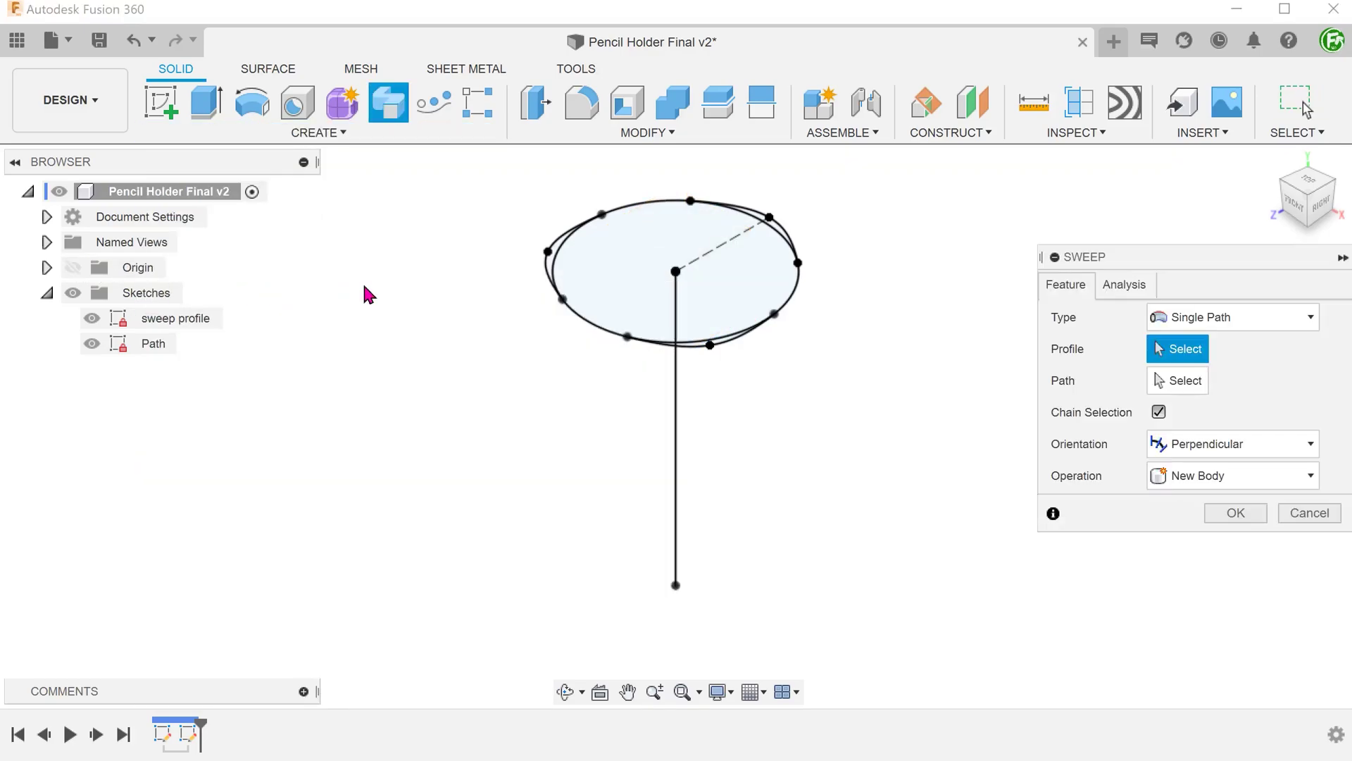
{"action": "left_click_drag", "start_coordinate": [484, 172], "coordinate": [821, 368]}
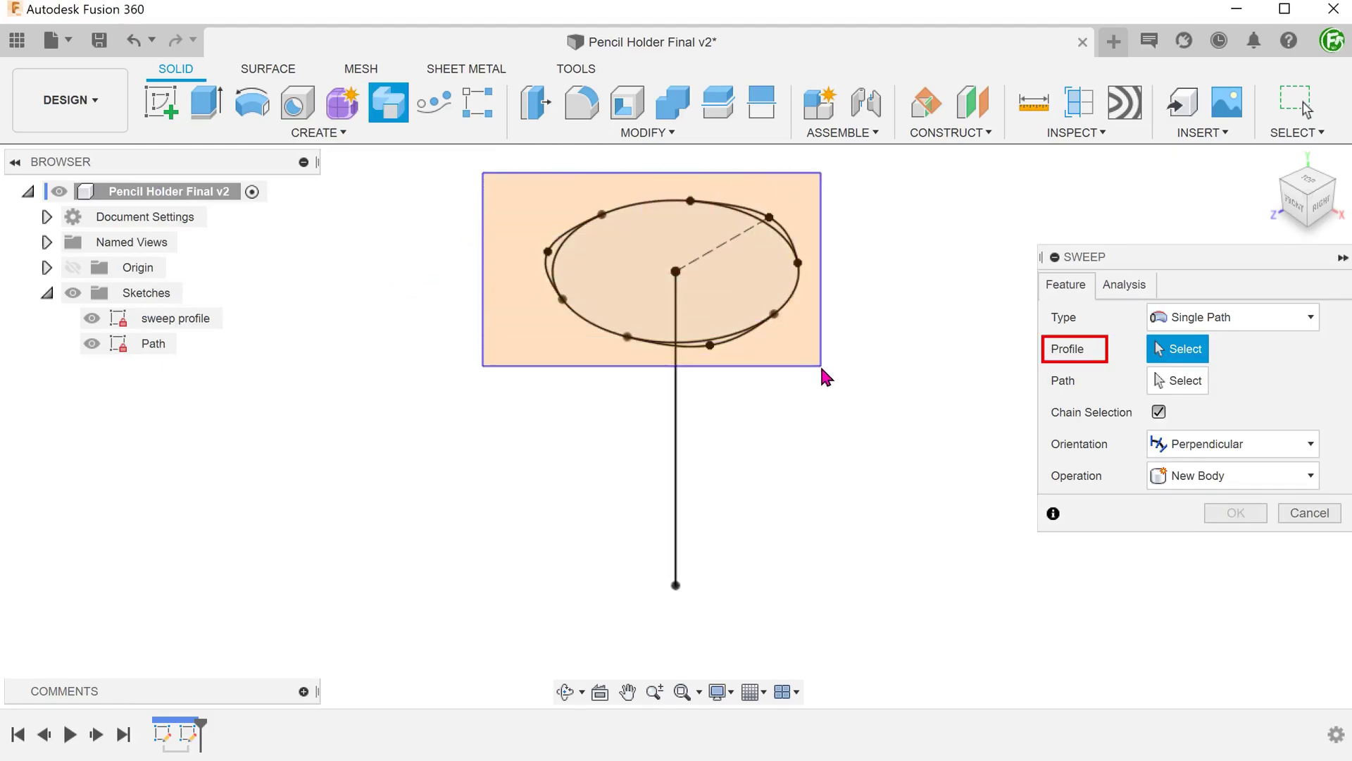
{"action": "left_click", "coordinate": [1182, 385]}
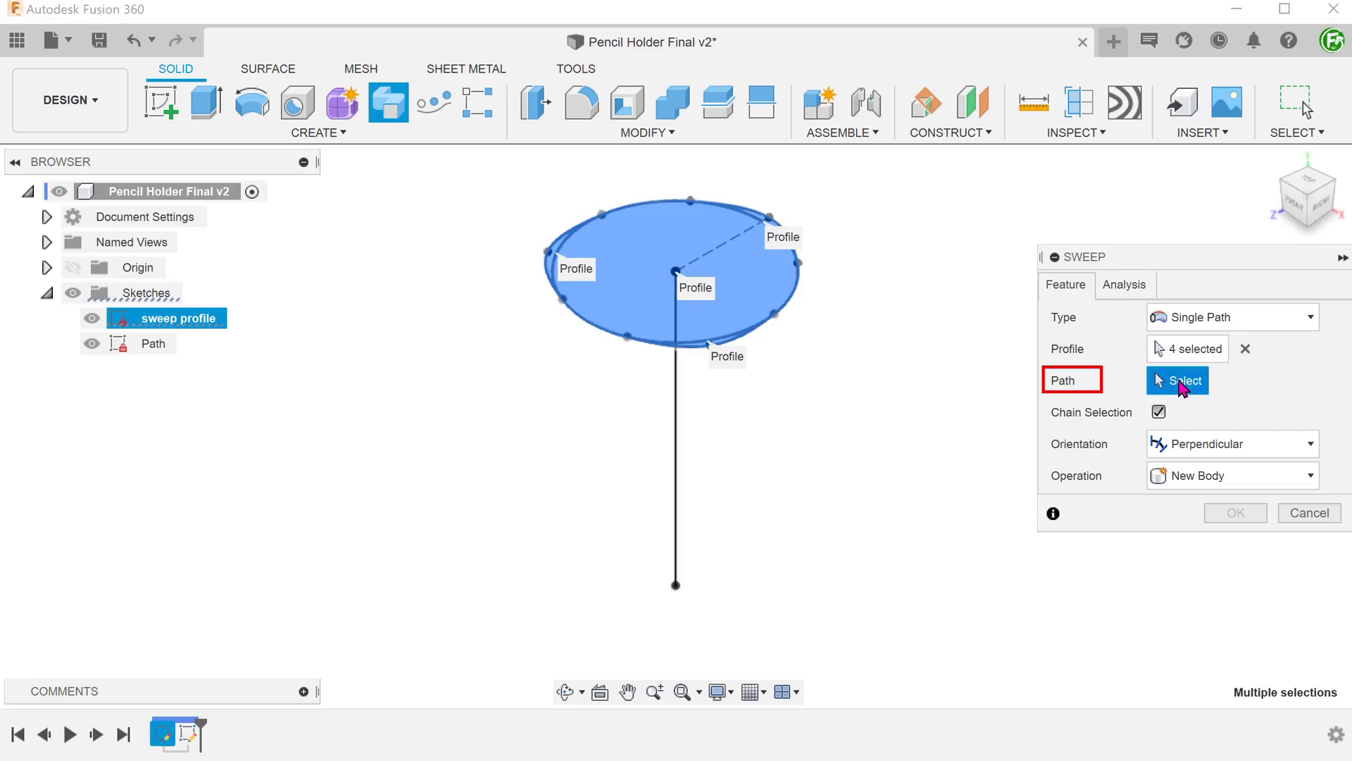
{"action": "left_click", "coordinate": [677, 486]}
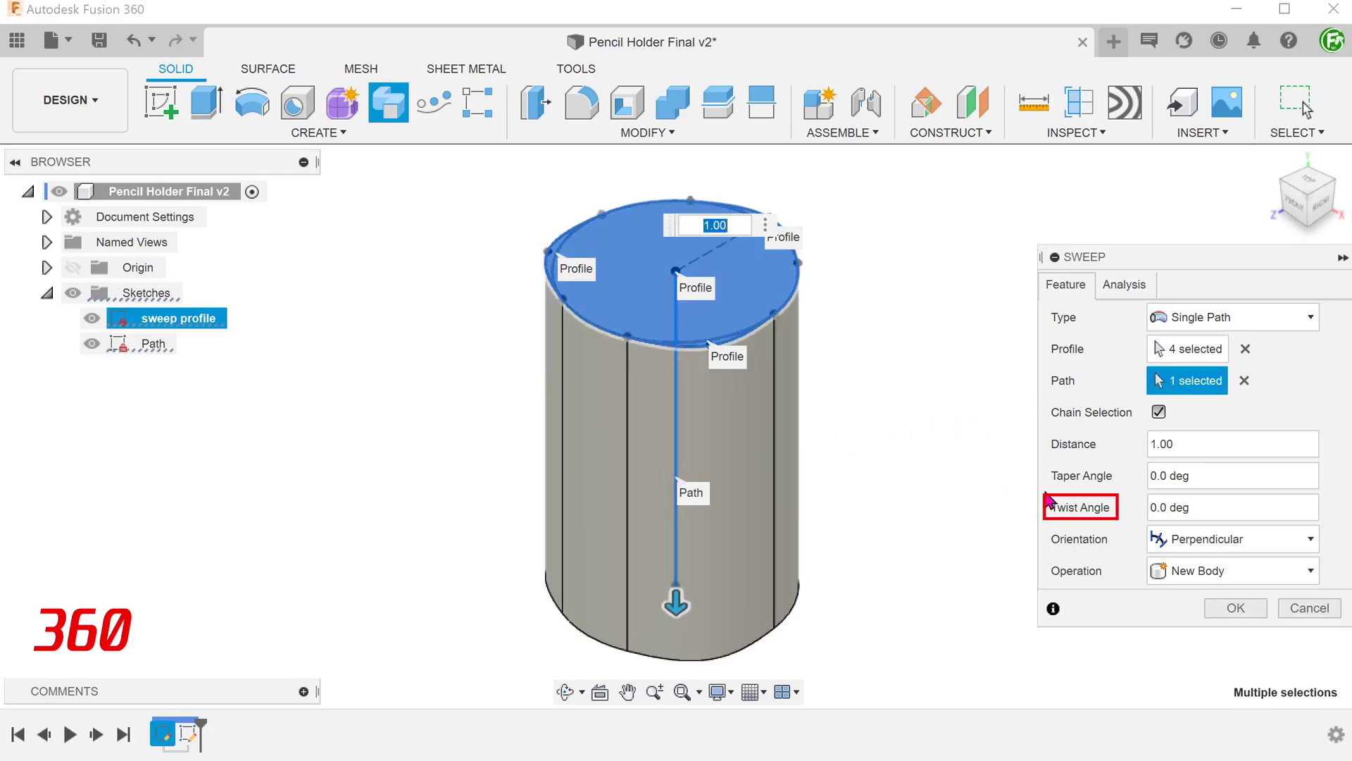
{"action": "left_click", "coordinate": [1169, 505]}
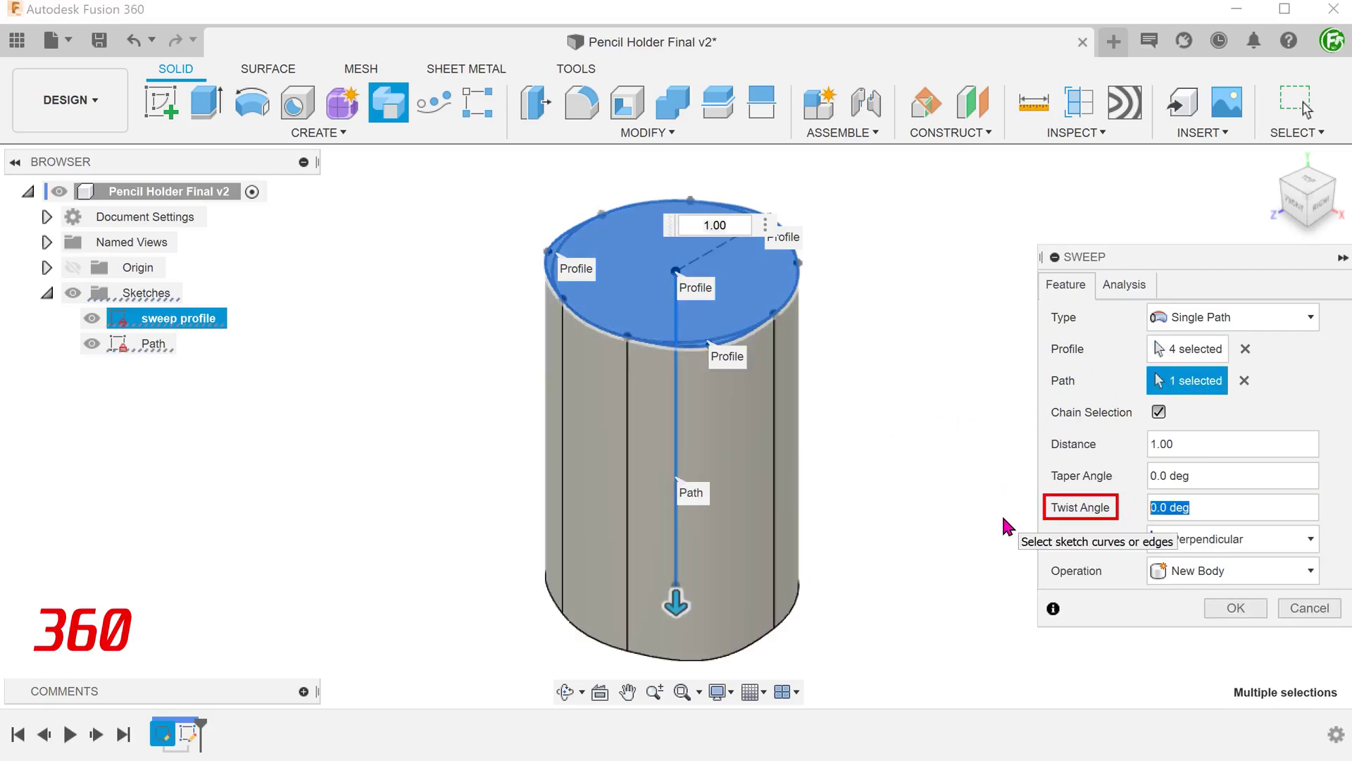
{"action": "type", "text": "360"}
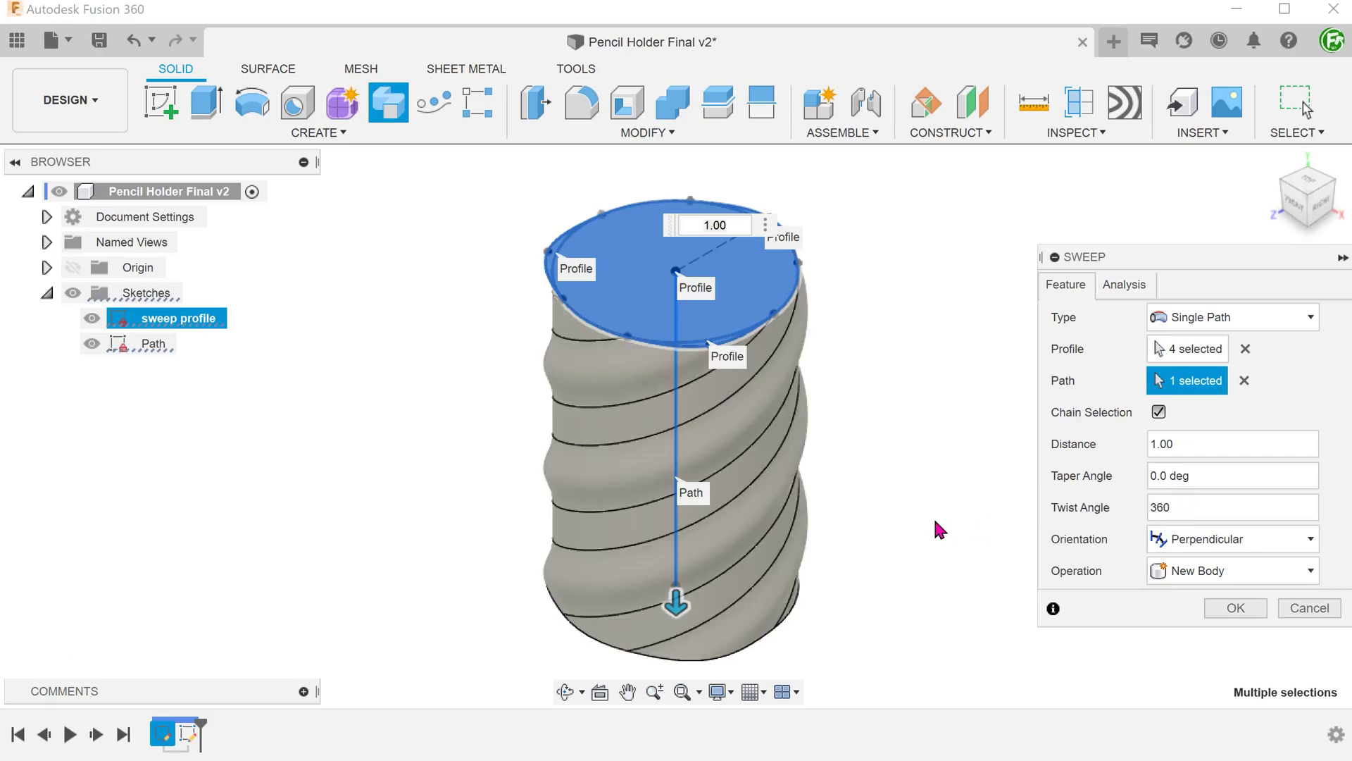
{"action": "middle_click_drag", "start_coordinate": [354, 416], "coordinate": [880, 422], "text": "shift"}
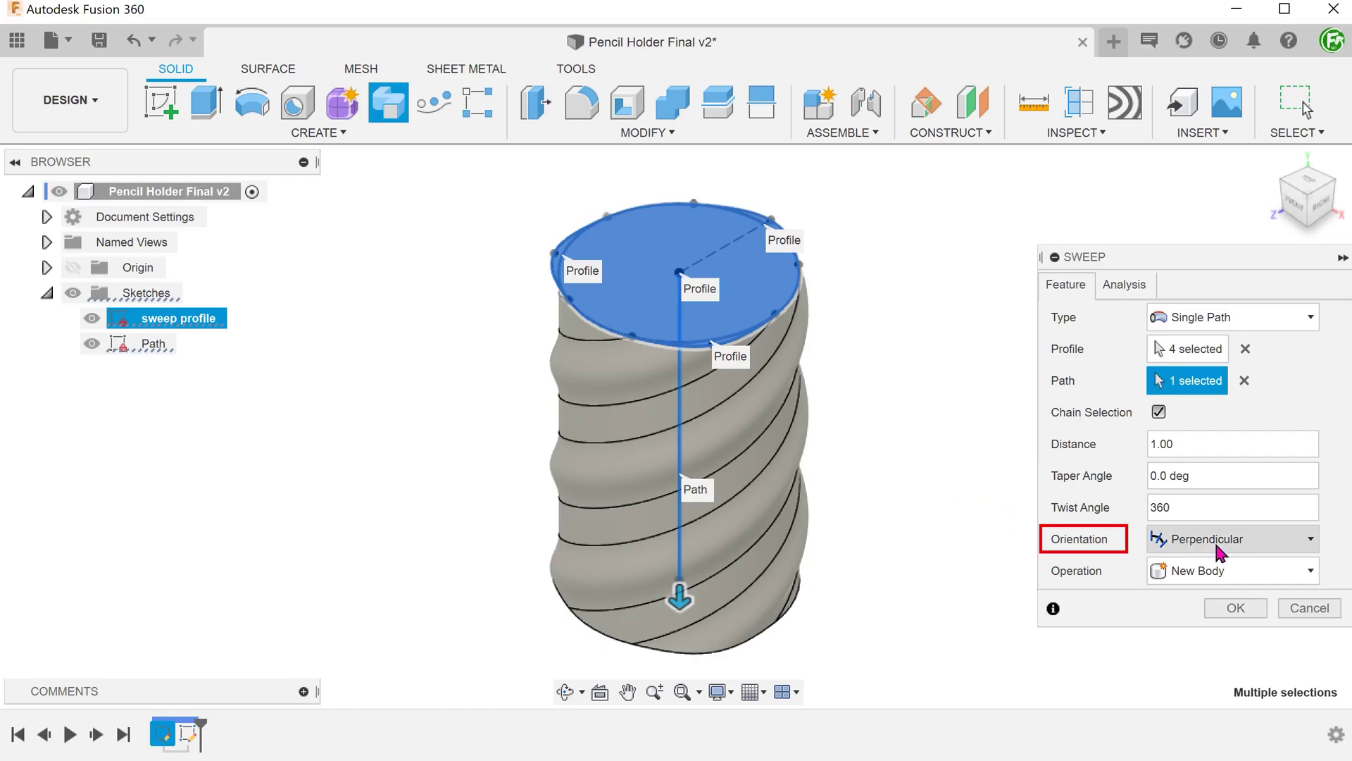
{"action": "left_click", "coordinate": [1228, 607]}
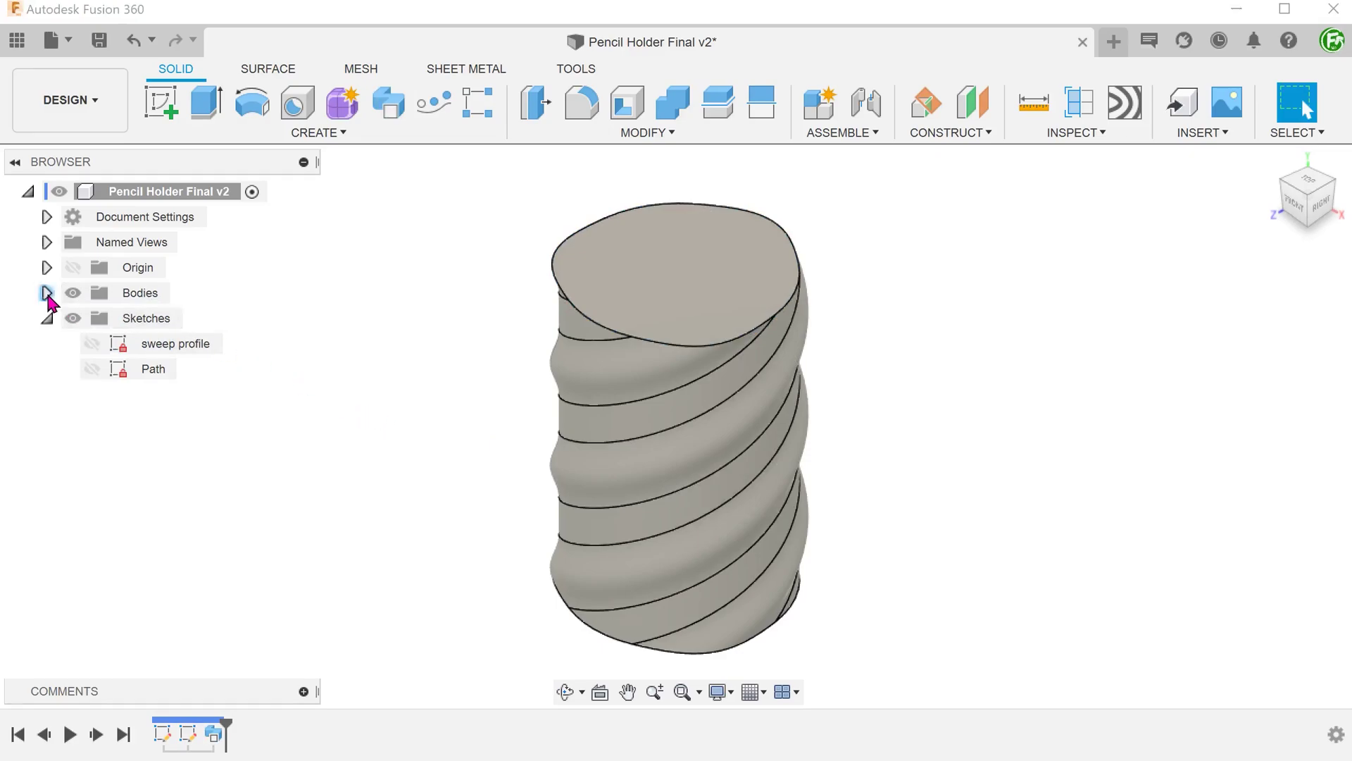
Step: Rename Body1 to 'Twisted Body' and hide it
{"action": "left_click", "coordinate": [47, 293]}
{"action": "double_click", "coordinate": [161, 317]}
{"action": "type", "text": "Twisted Body"}
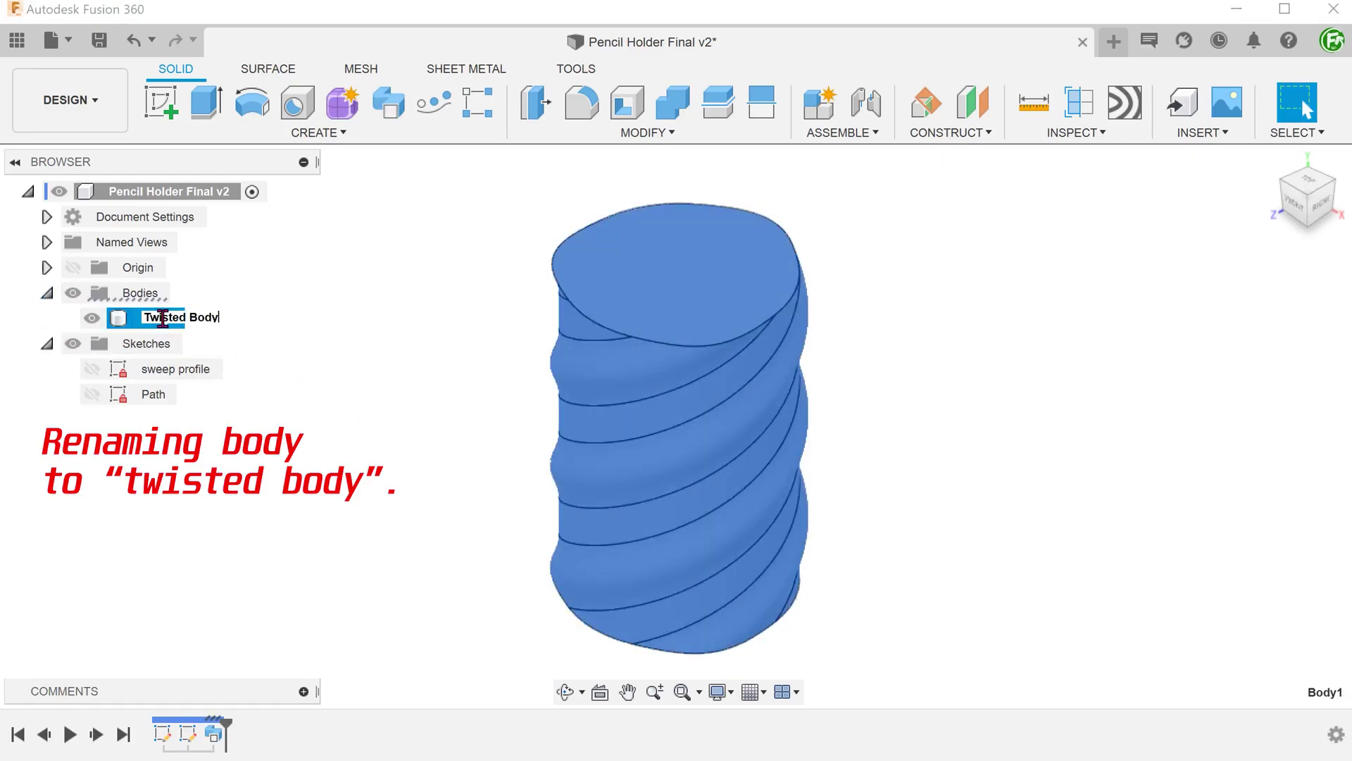
{"action": "key", "text": "Return"}
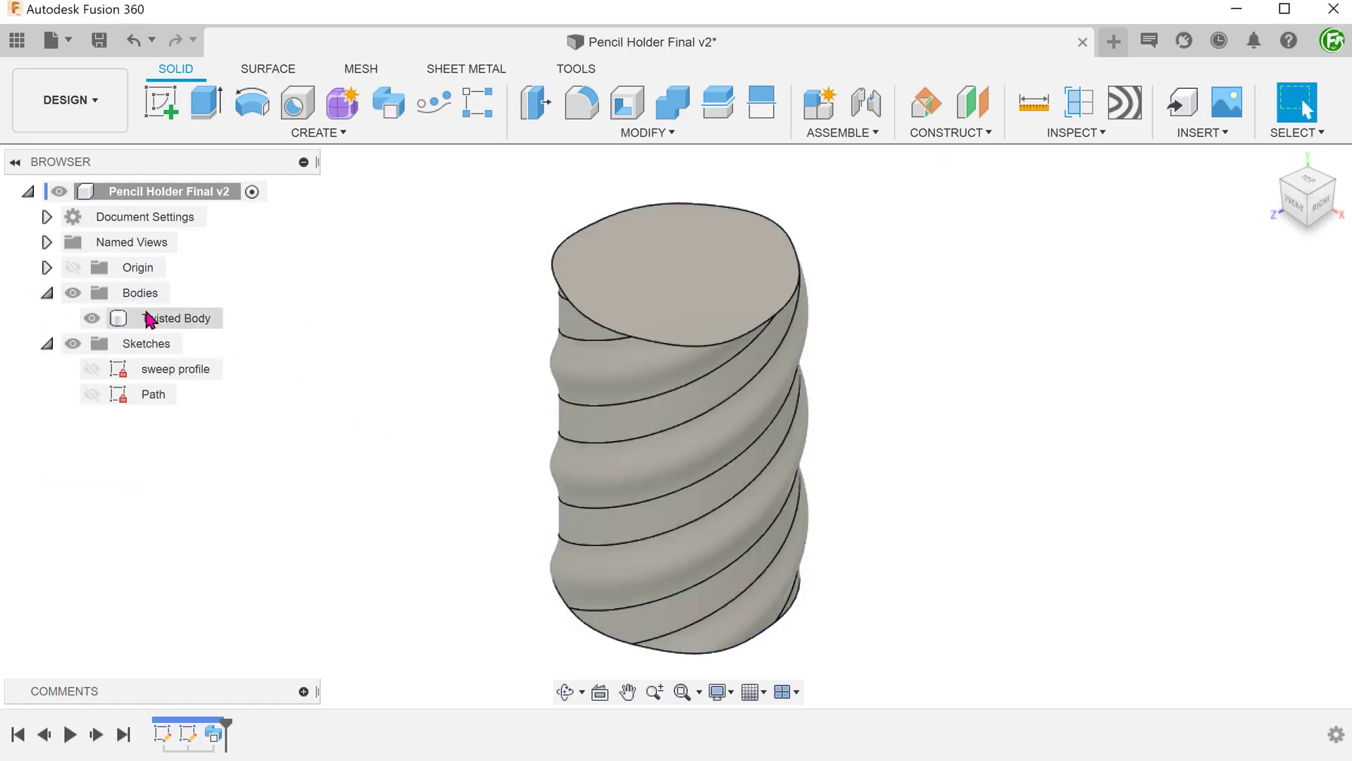
{"action": "left_click", "coordinate": [92, 318]}
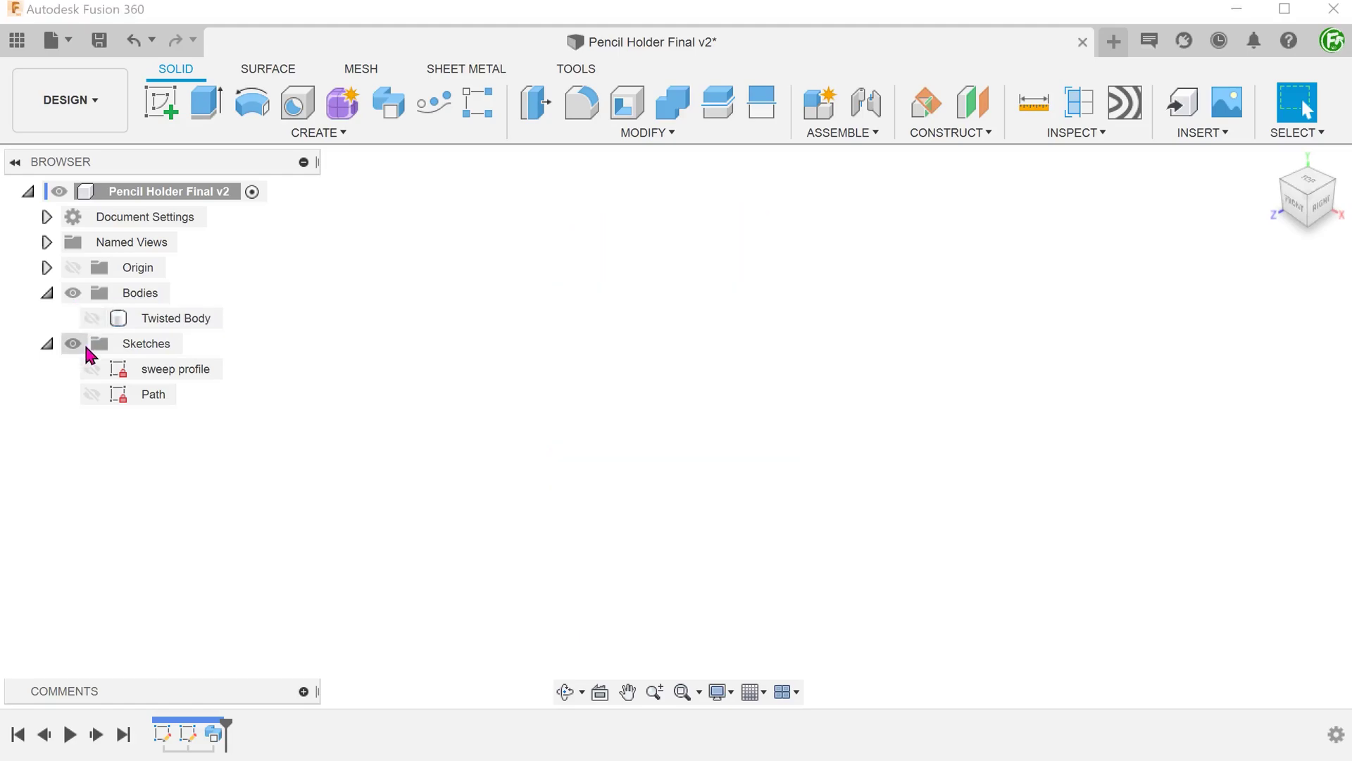
Step: Show the sweep profile sketch and the origin planes again
{"action": "left_click", "coordinate": [91, 369]}
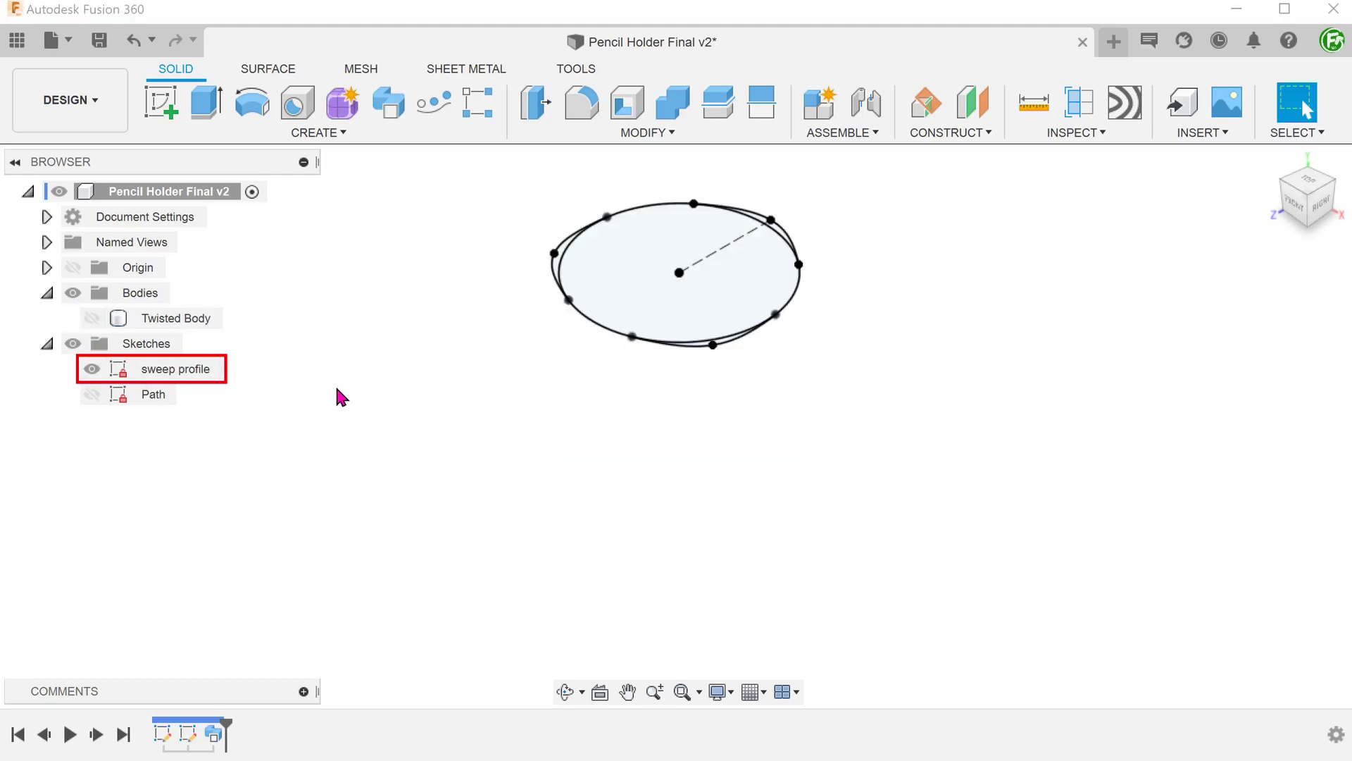
{"action": "key", "text": "F6"}
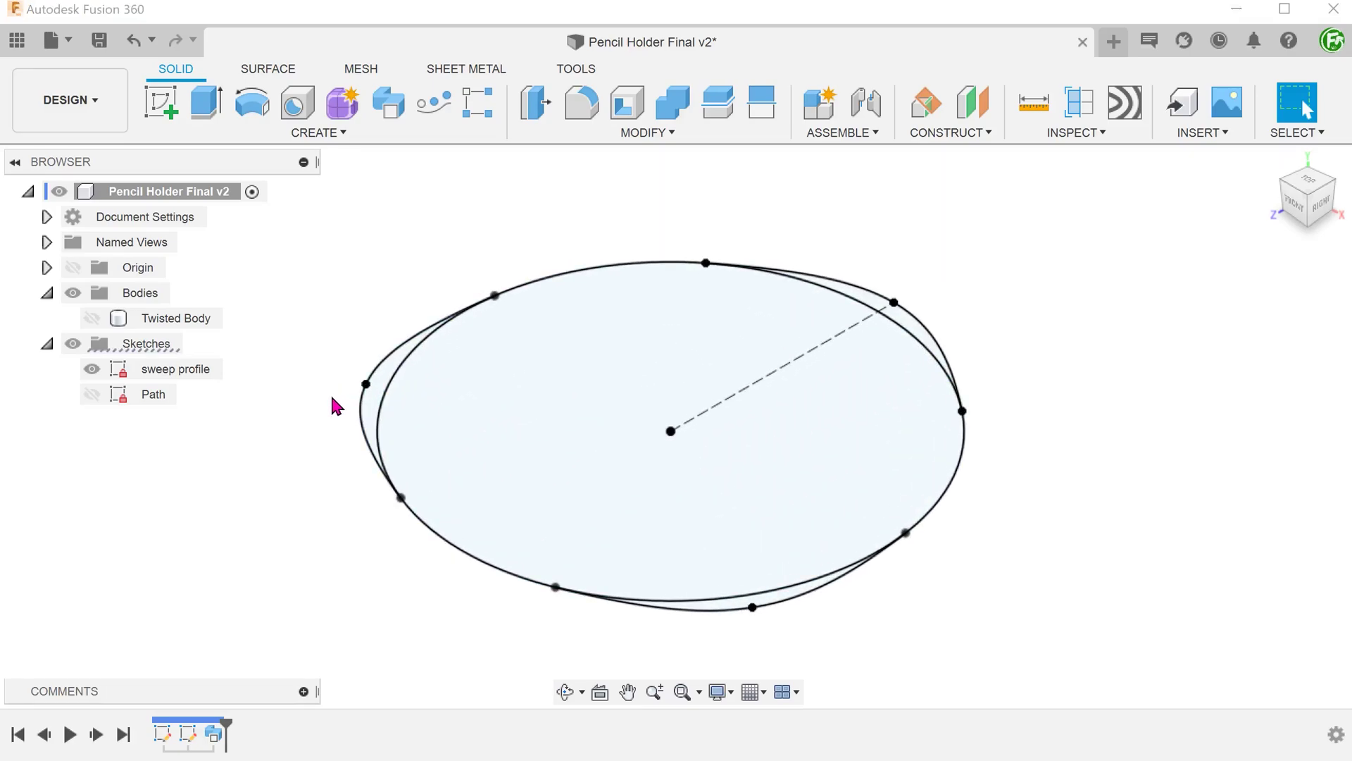
{"action": "left_click", "coordinate": [366, 385]}
{"action": "mouse_move", "coordinate": [365, 387]}
{"action": "middle_mouse_down", "text": "shift"}
{"action": "mouse_move", "coordinate": [825, 254]}
{"action": "mouse_move", "coordinate": [851, 490]}
{"action": "mouse_move", "coordinate": [902, 532]}
{"action": "mouse_move", "coordinate": [316, 371]}
{"action": "middle_mouse_up", "text": "shift"}
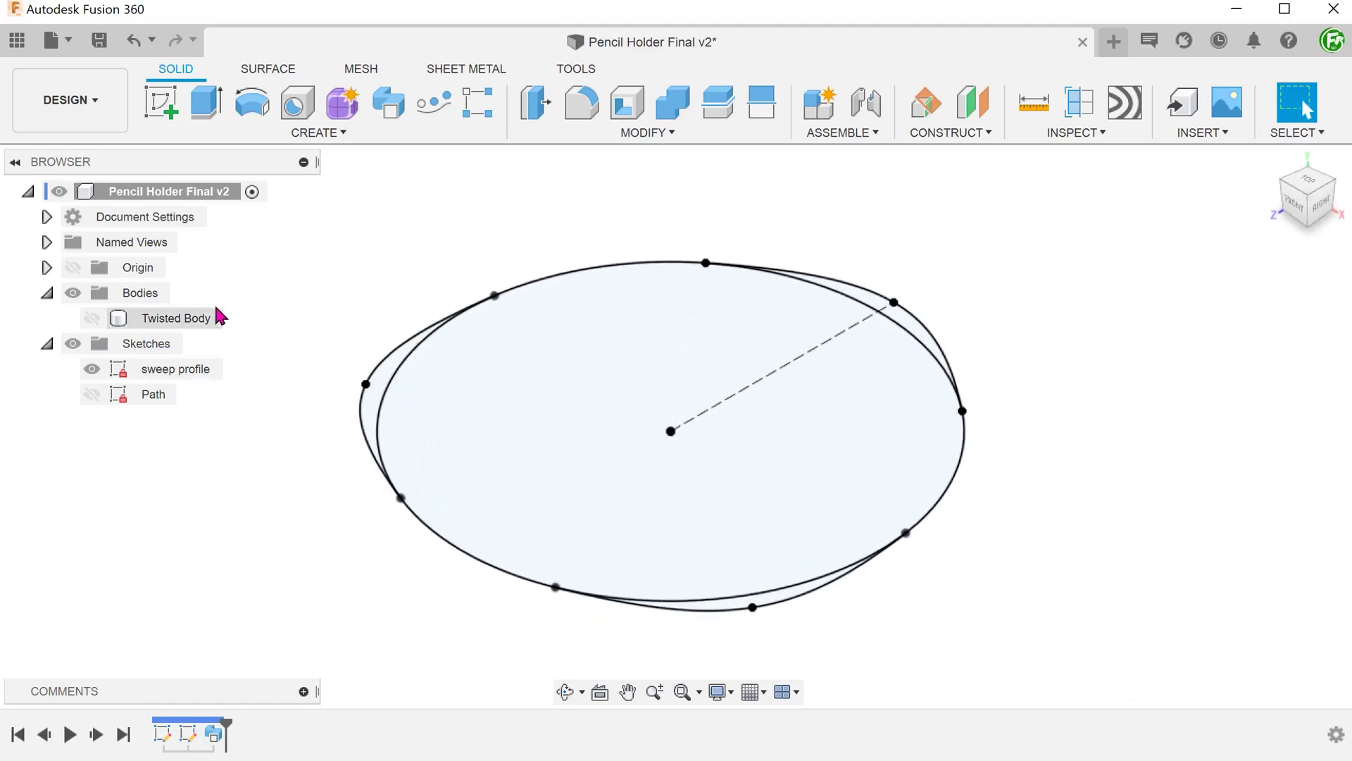
{"action": "left_click", "coordinate": [73, 269]}
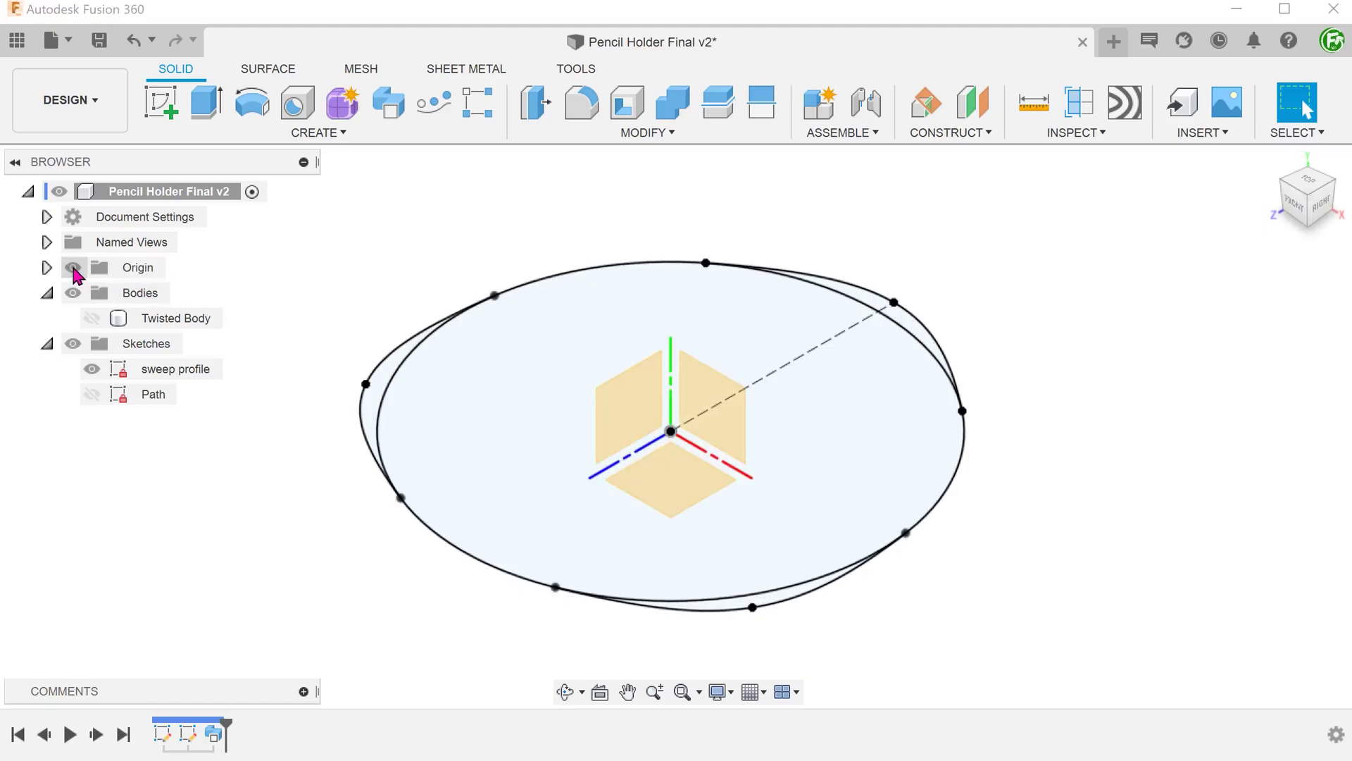
Step: Sketch an 86 mm origin-centred circle on the ground plane through the profile's top point and finish it
{"action": "left_click", "coordinate": [164, 105]}
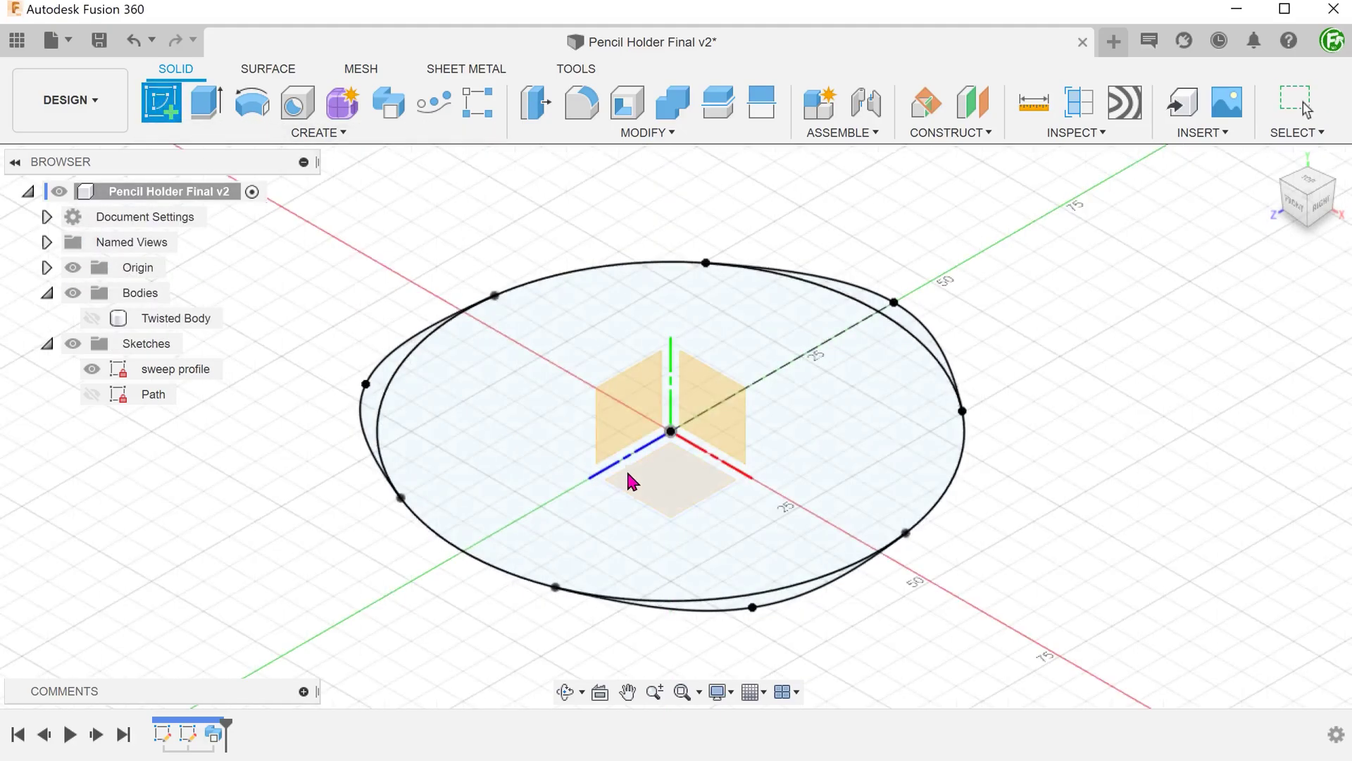
{"action": "left_click", "coordinate": [671, 480]}
{"action": "scroll", "coordinate": [455, 413], "scroll_direction": "down", "scroll_amount": 2}
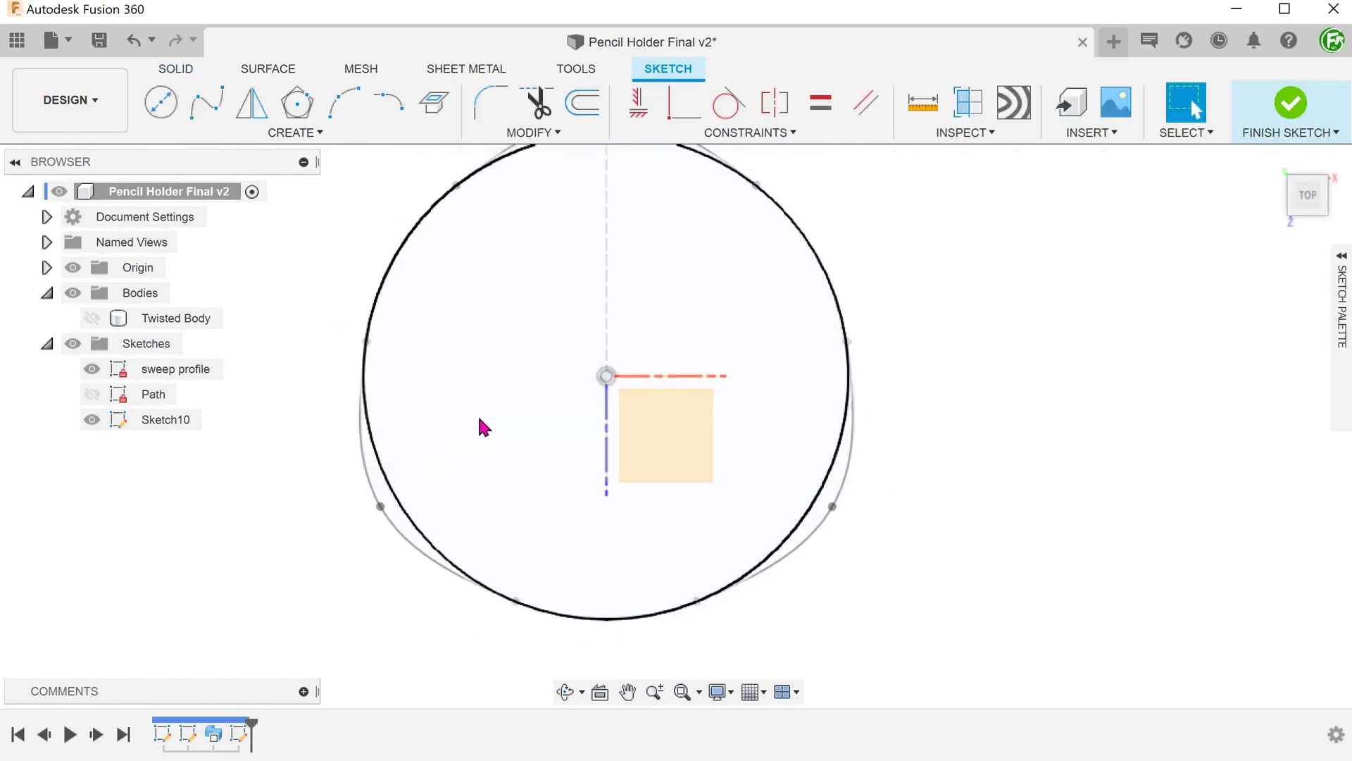
{"action": "scroll", "coordinate": [349, 359], "scroll_direction": "down", "scroll_amount": 2}
{"action": "middle_click_drag", "start_coordinate": [320, 338], "coordinate": [385, 384]}
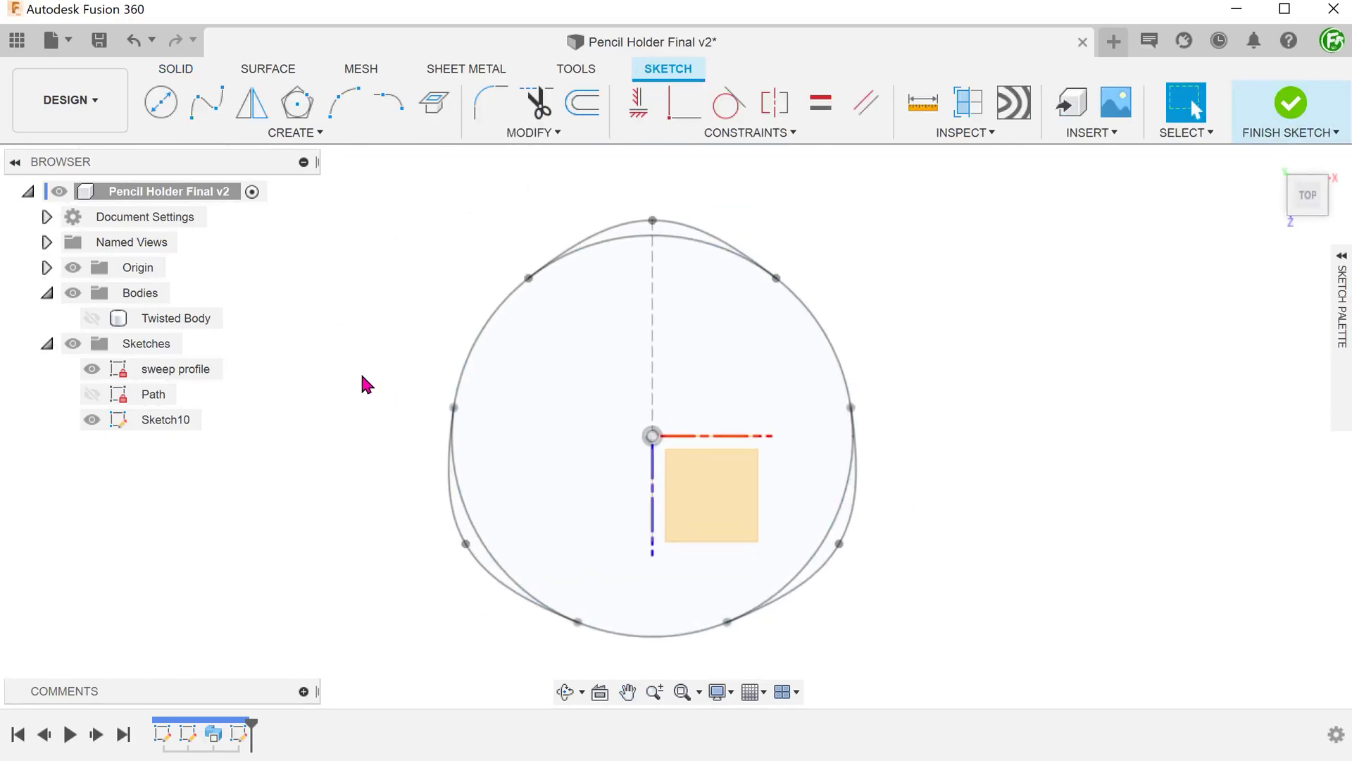
{"action": "key", "text": "l"}
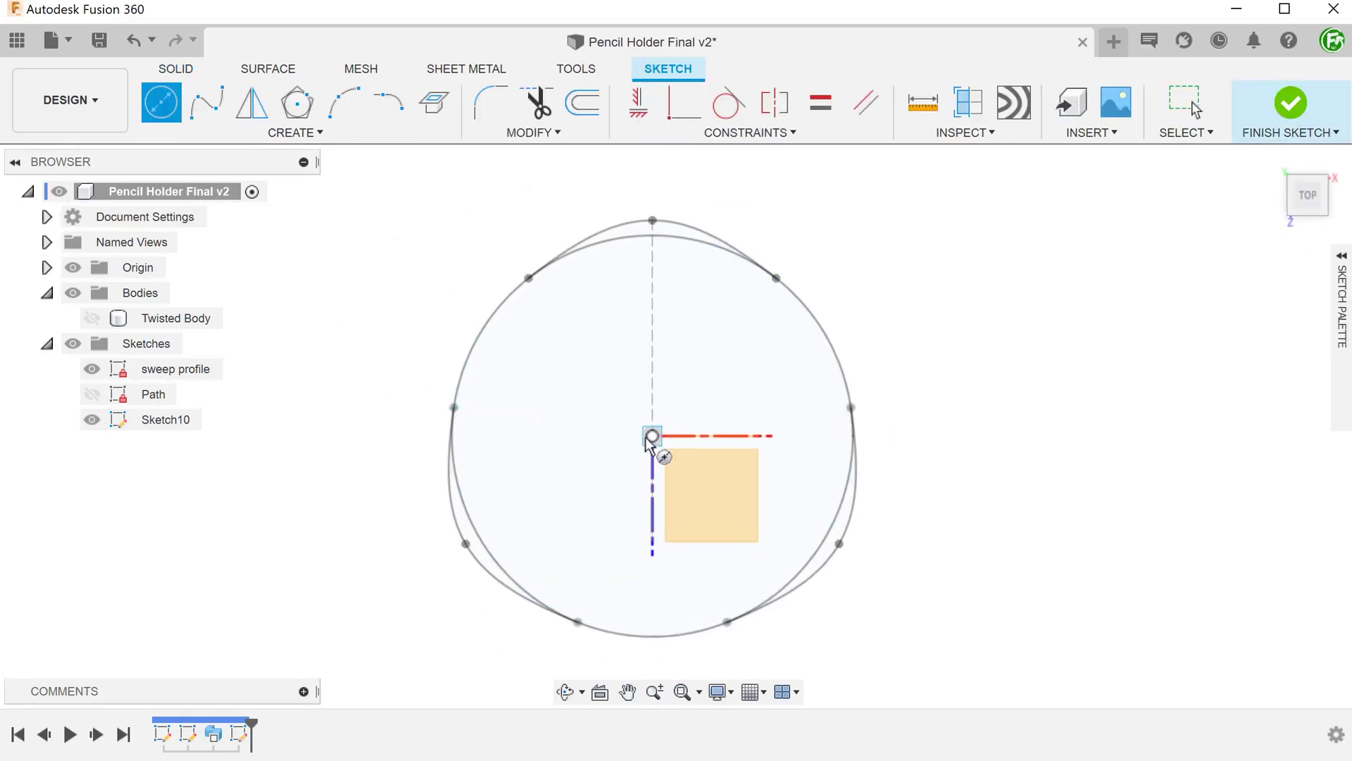
{"action": "left_click", "coordinate": [650, 435]}
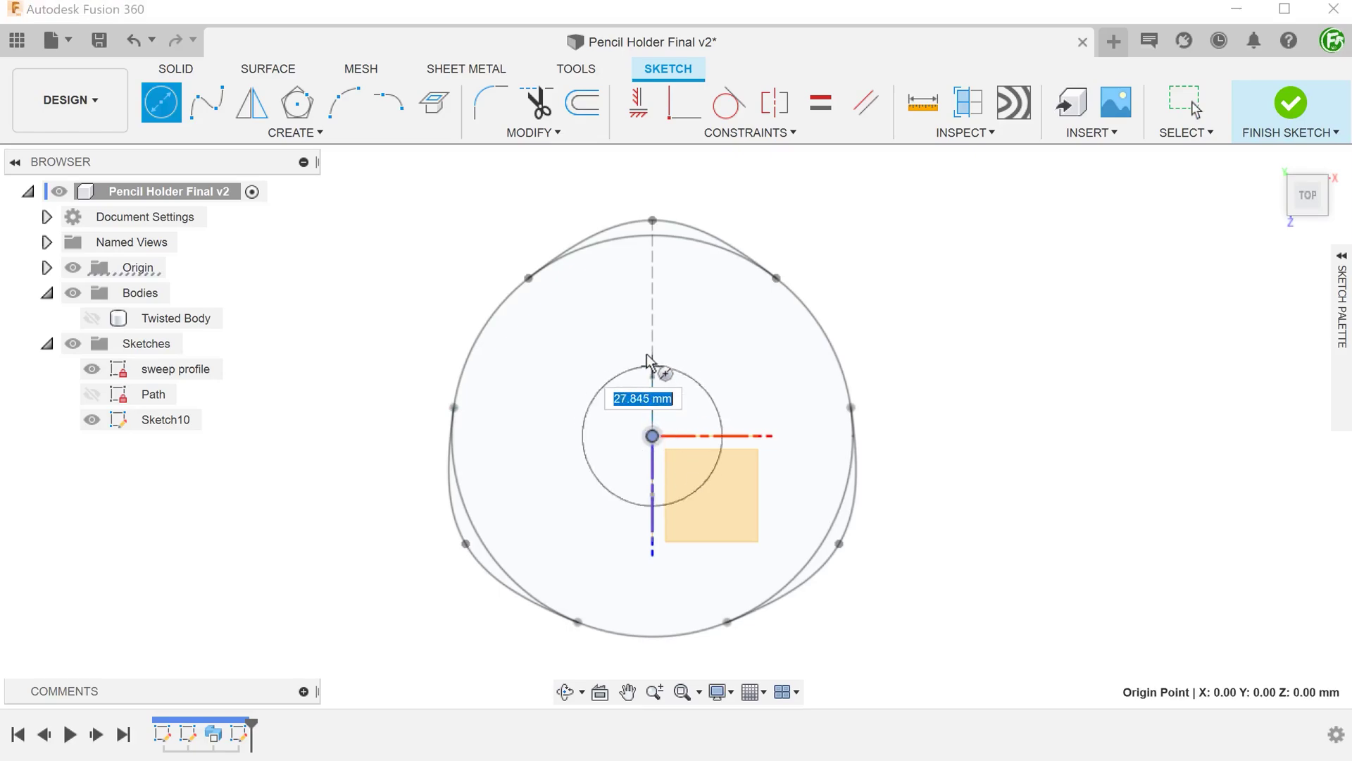
{"action": "left_click", "coordinate": [653, 222]}
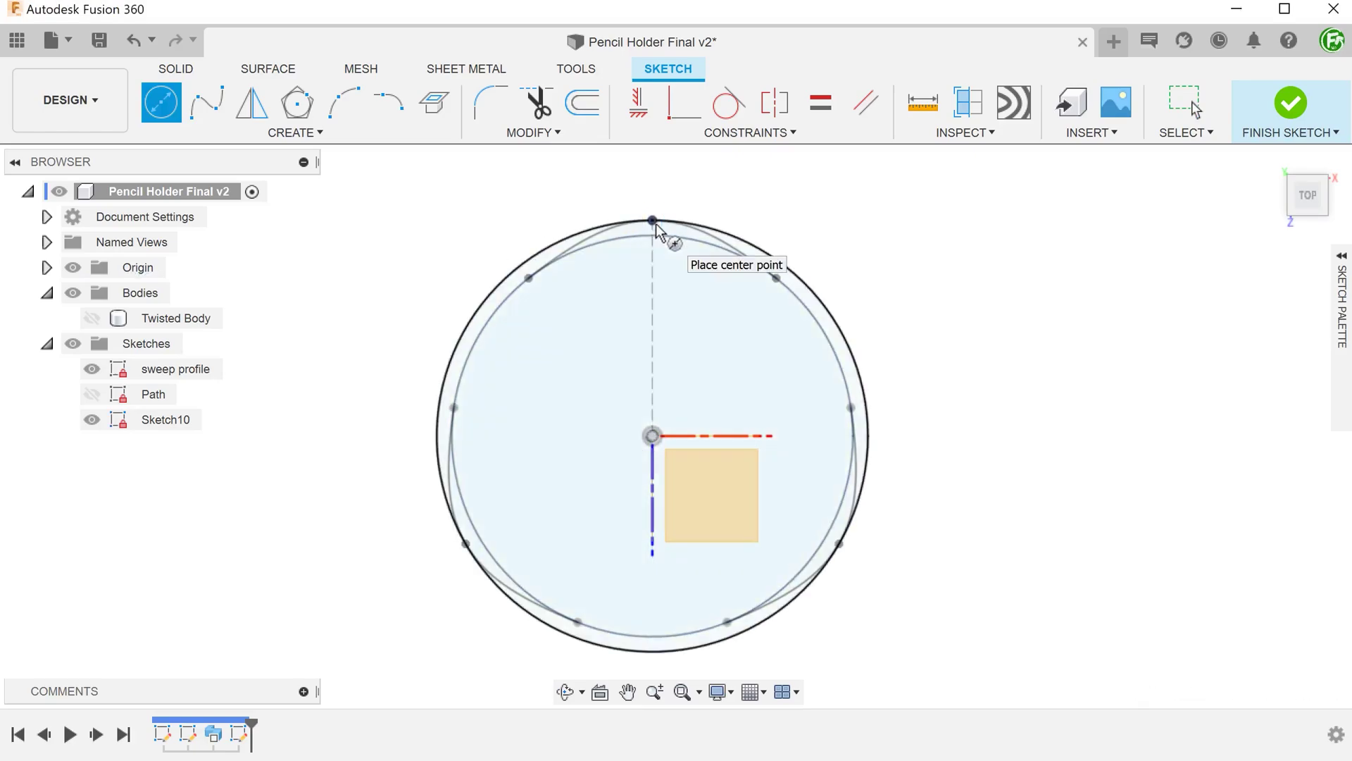
{"action": "left_click", "coordinate": [1291, 106]}
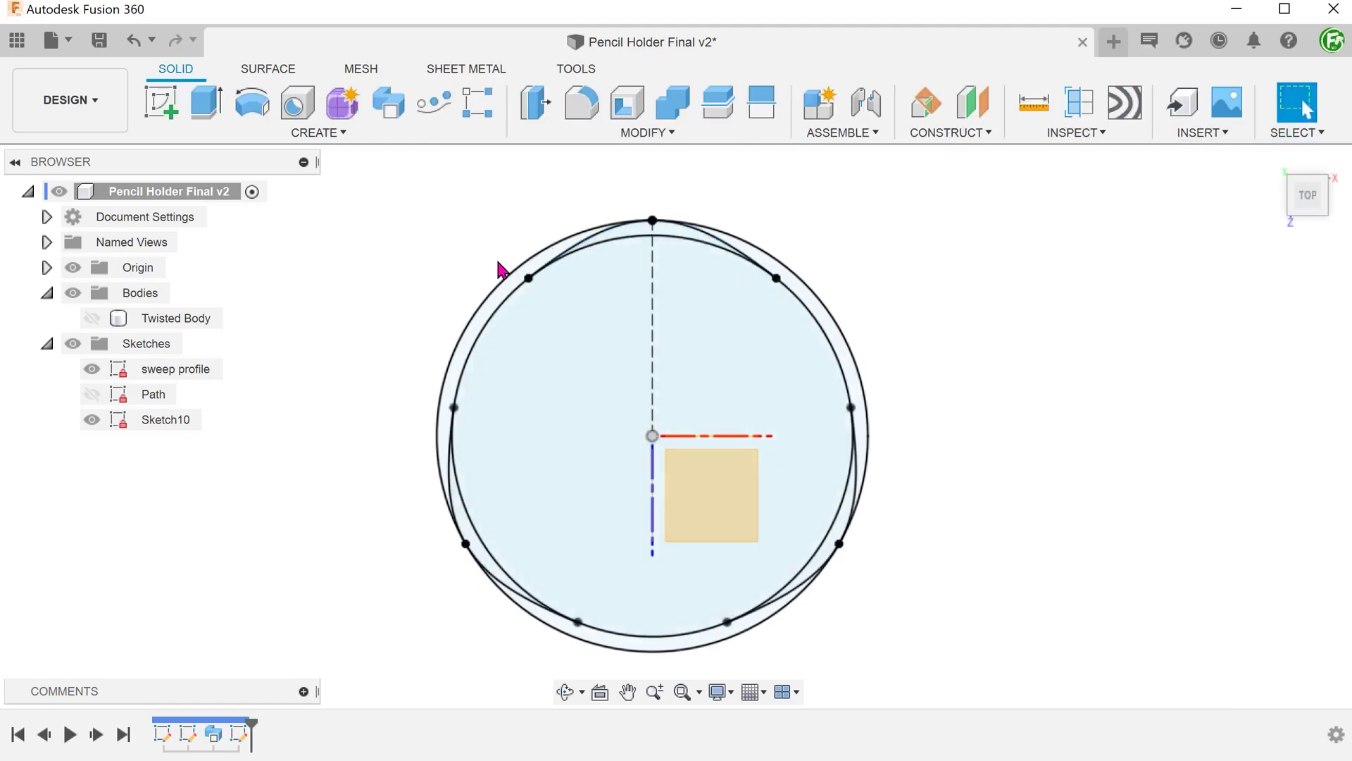
Step: Hide the sweep profile and extrude the circle 125 mm downward, showing Twisted Body again
{"action": "key", "text": "F6"}
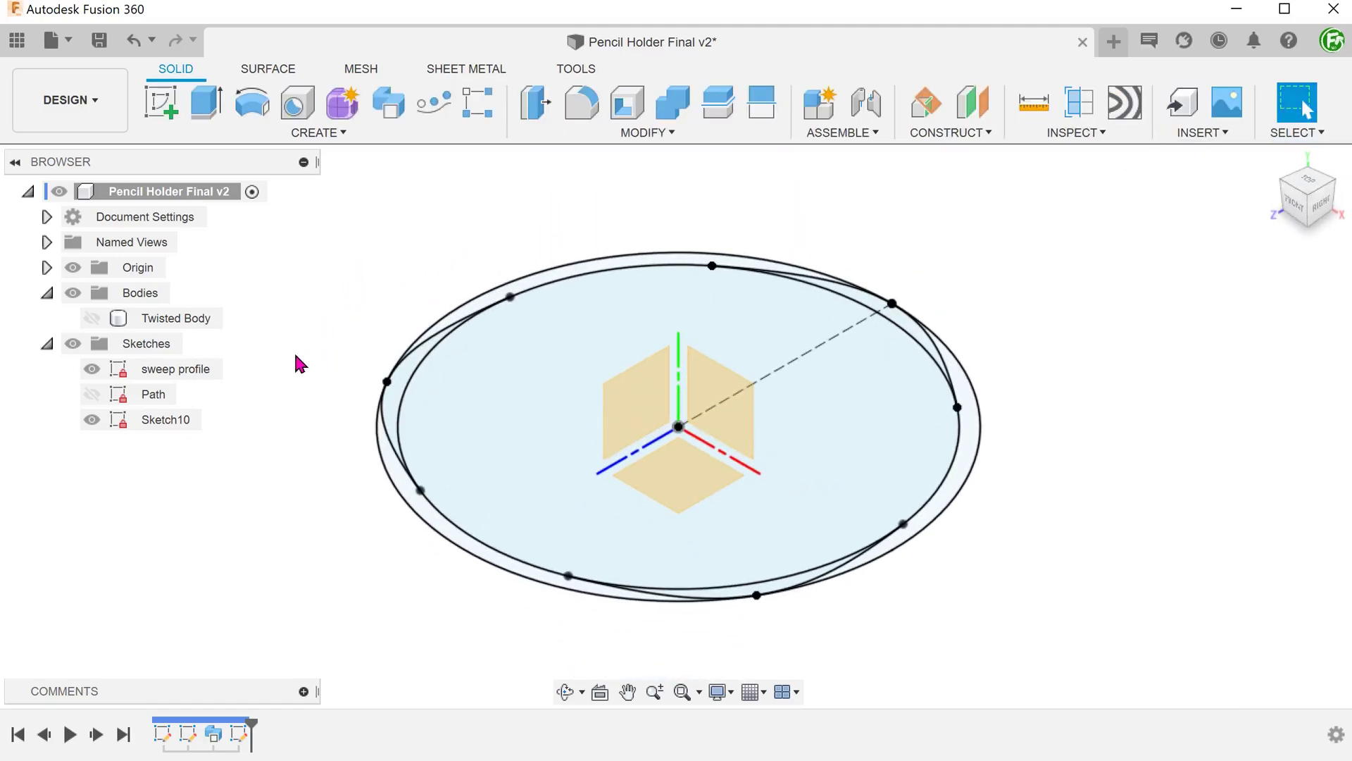
{"action": "left_click", "coordinate": [92, 369]}
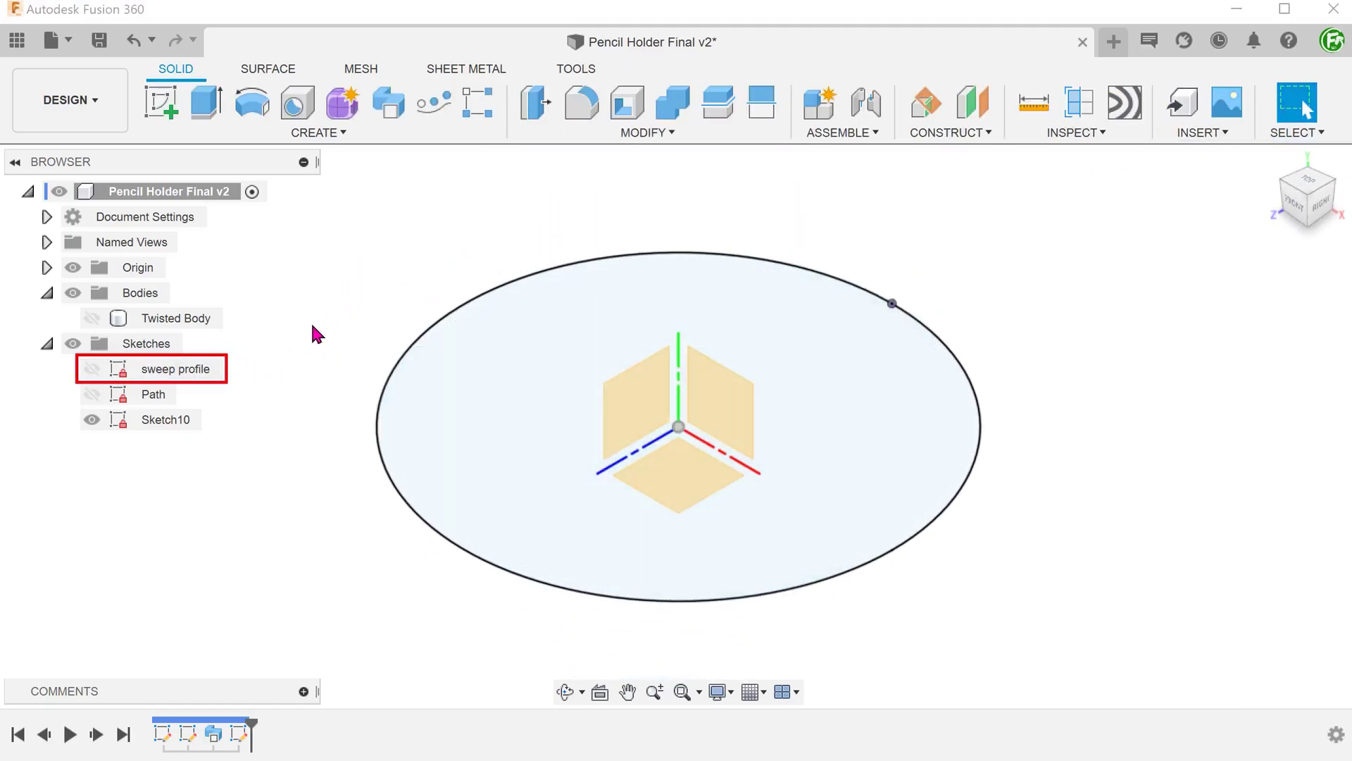
{"action": "key", "text": "e"}
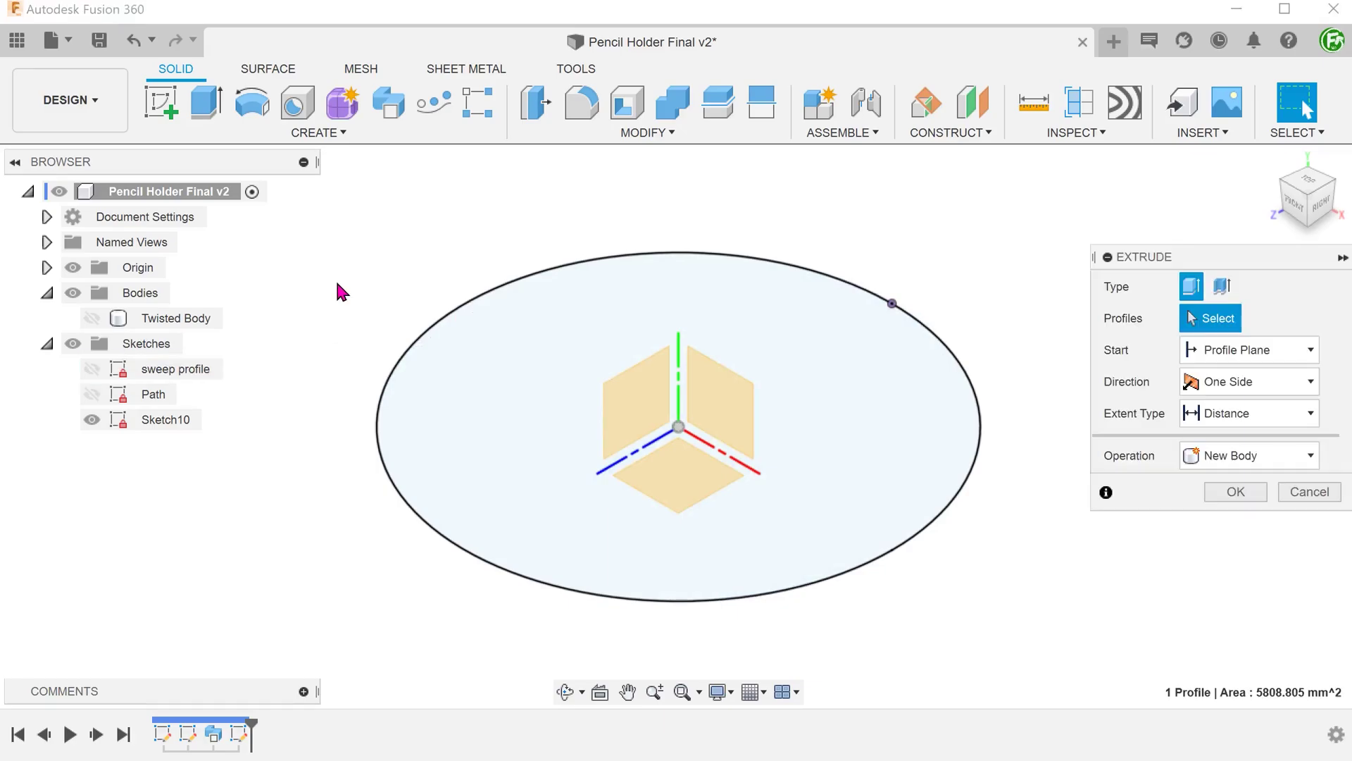
{"action": "left_click", "coordinate": [486, 349]}
{"action": "left_click_drag", "start_coordinate": [679, 406], "coordinate": [688, 489]}
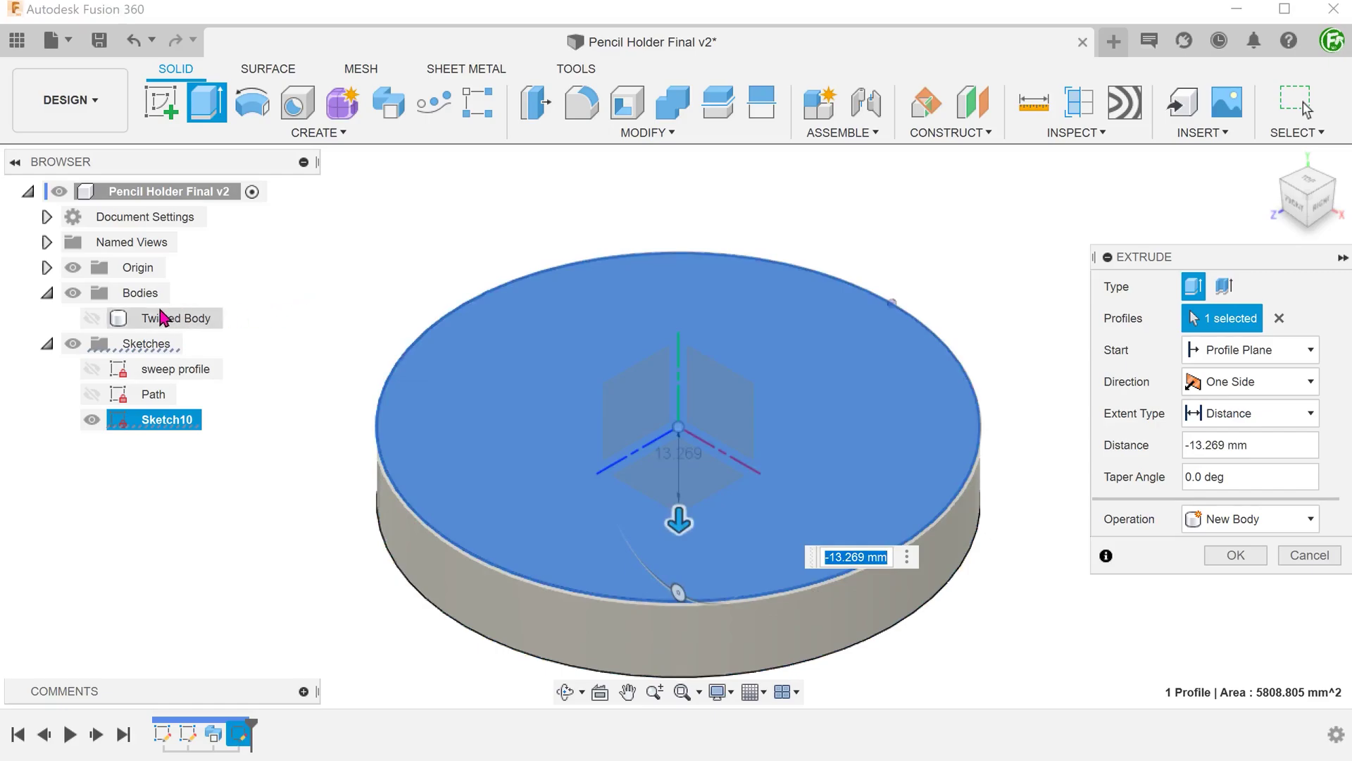
{"action": "left_click", "coordinate": [92, 318]}
{"action": "scroll", "coordinate": [257, 303], "scroll_direction": "down", "scroll_amount": 5}
{"action": "middle_click_drag", "start_coordinate": [259, 304], "coordinate": [410, 412], "text": "shift"}
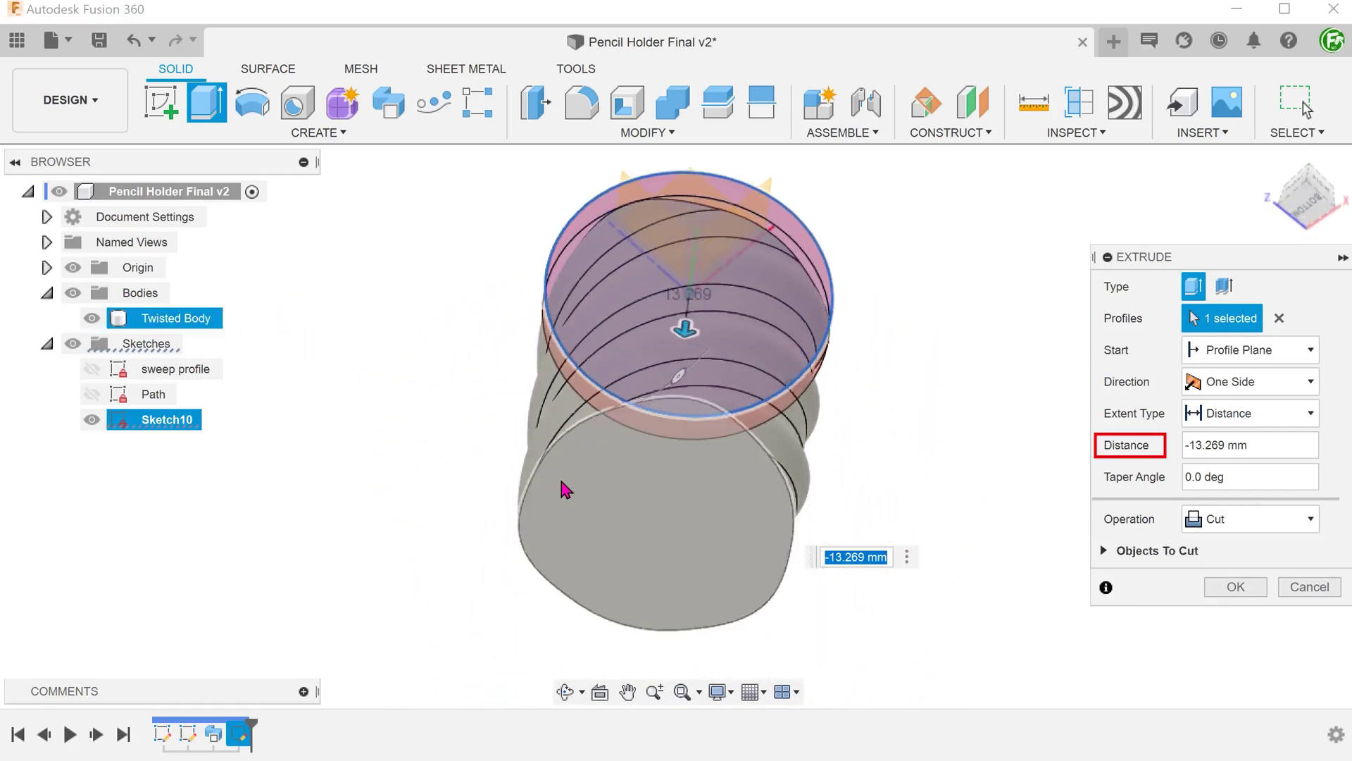
{"action": "type", "text": "-125"}
{"action": "key", "text": "Return"}
Step: Set the extrude operation to New Body and finish it, creating cylinder Body2
{"action": "middle_click_drag", "start_coordinate": [541, 492], "coordinate": [564, 484], "text": "shift"}
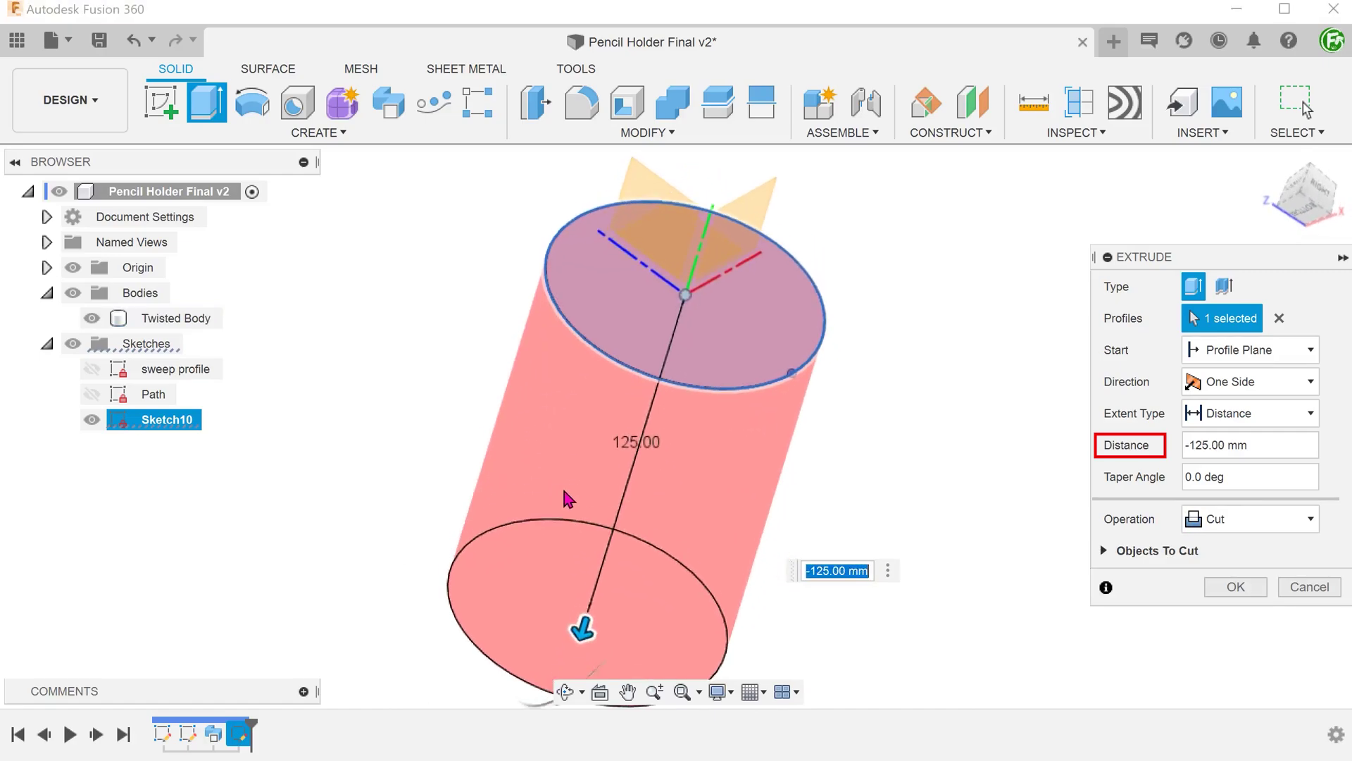
{"action": "left_click", "coordinate": [1198, 526]}
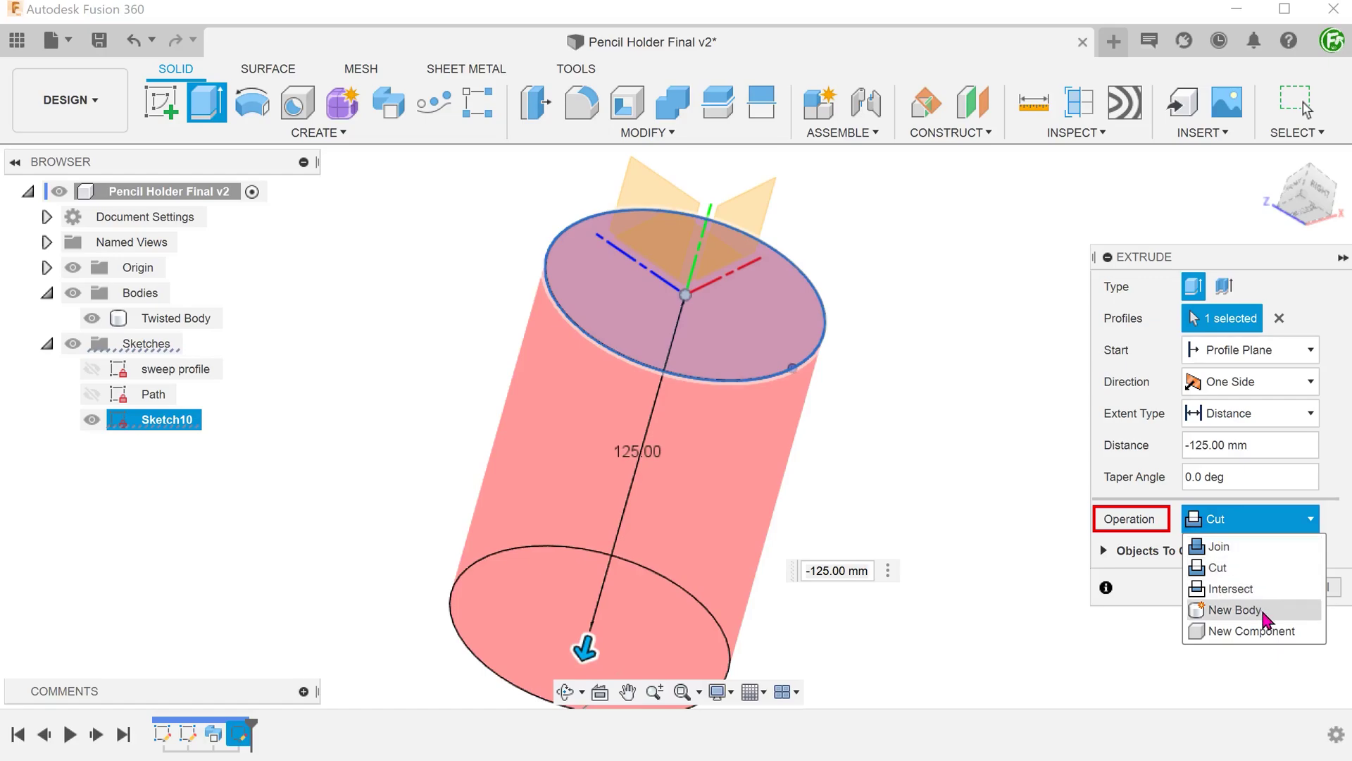
{"action": "left_click", "coordinate": [1264, 610]}
{"action": "left_click", "coordinate": [1231, 557]}
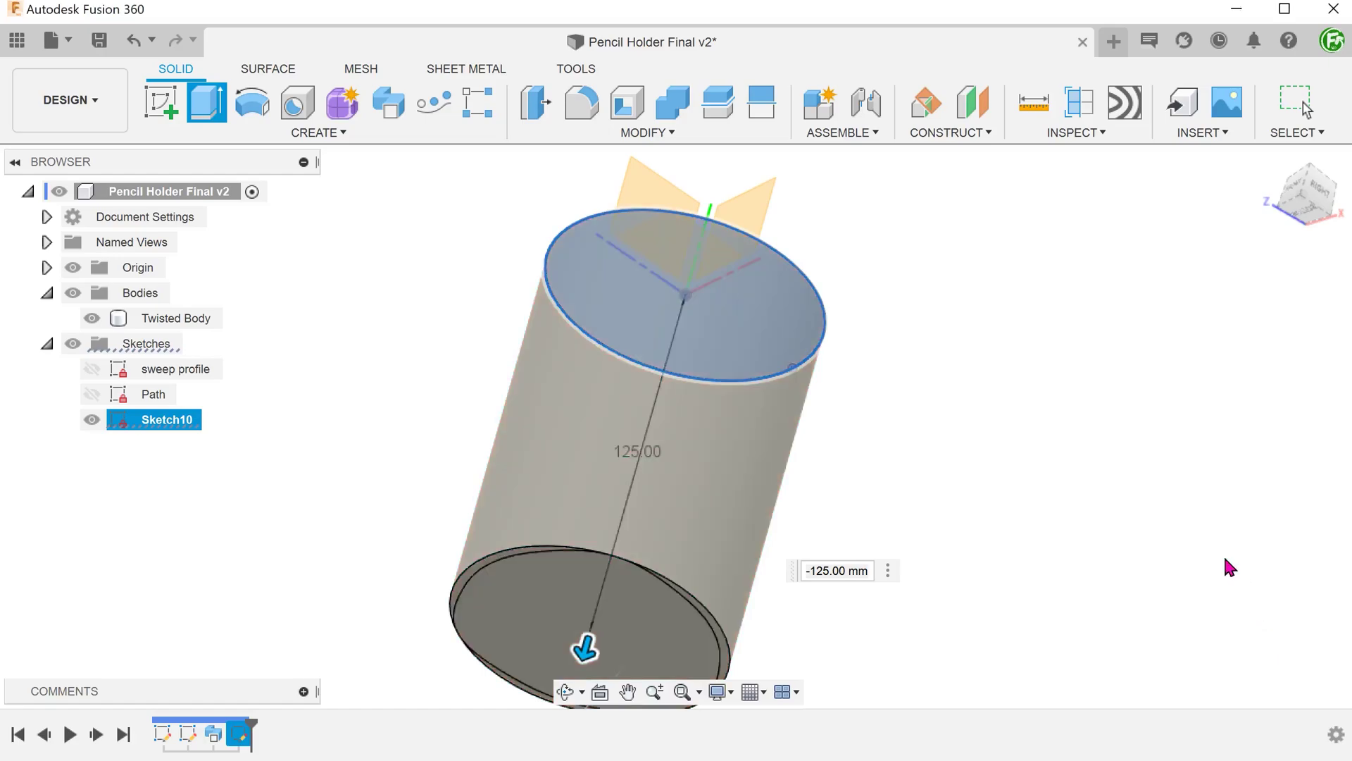
{"action": "key", "text": "shift+F6"}
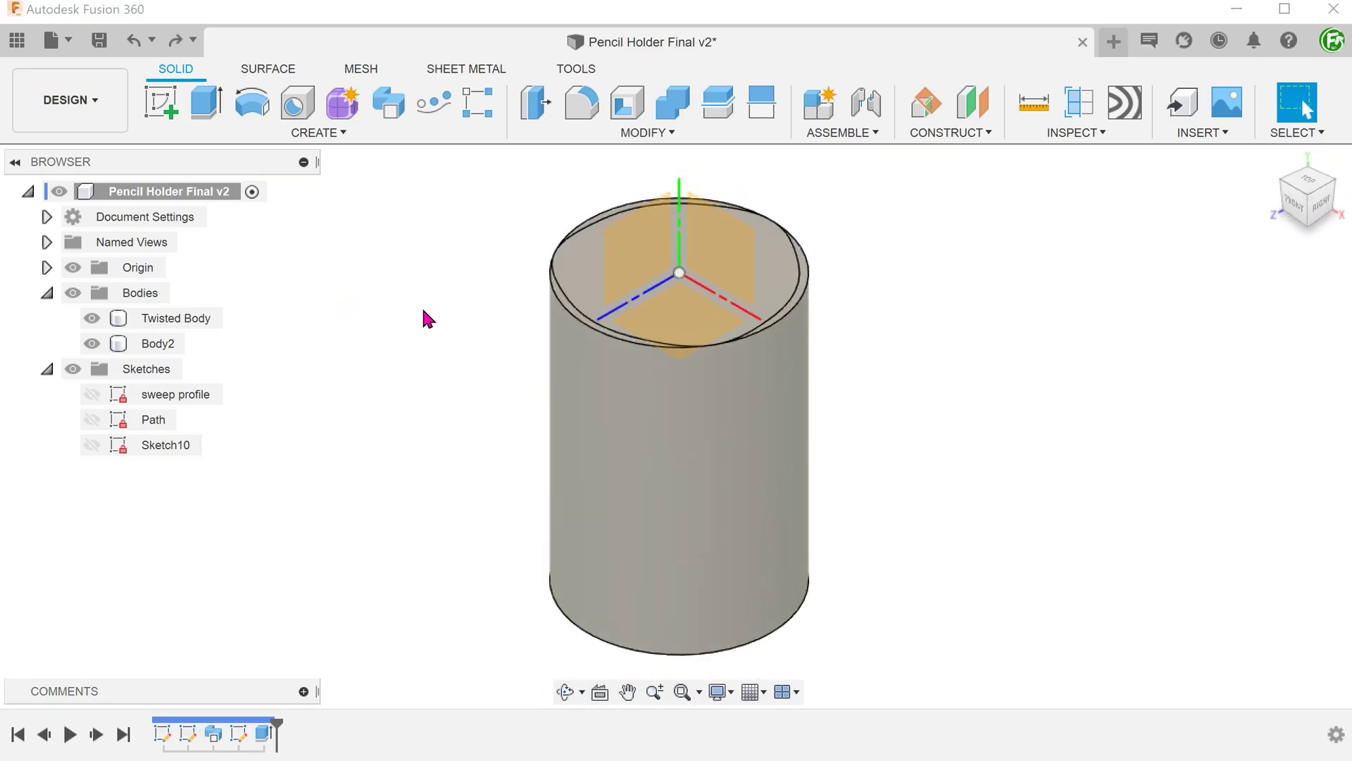
Step: Create an offset construction plane Plane1 100 mm from the XY origin plane
{"action": "left_click", "coordinate": [947, 132]}
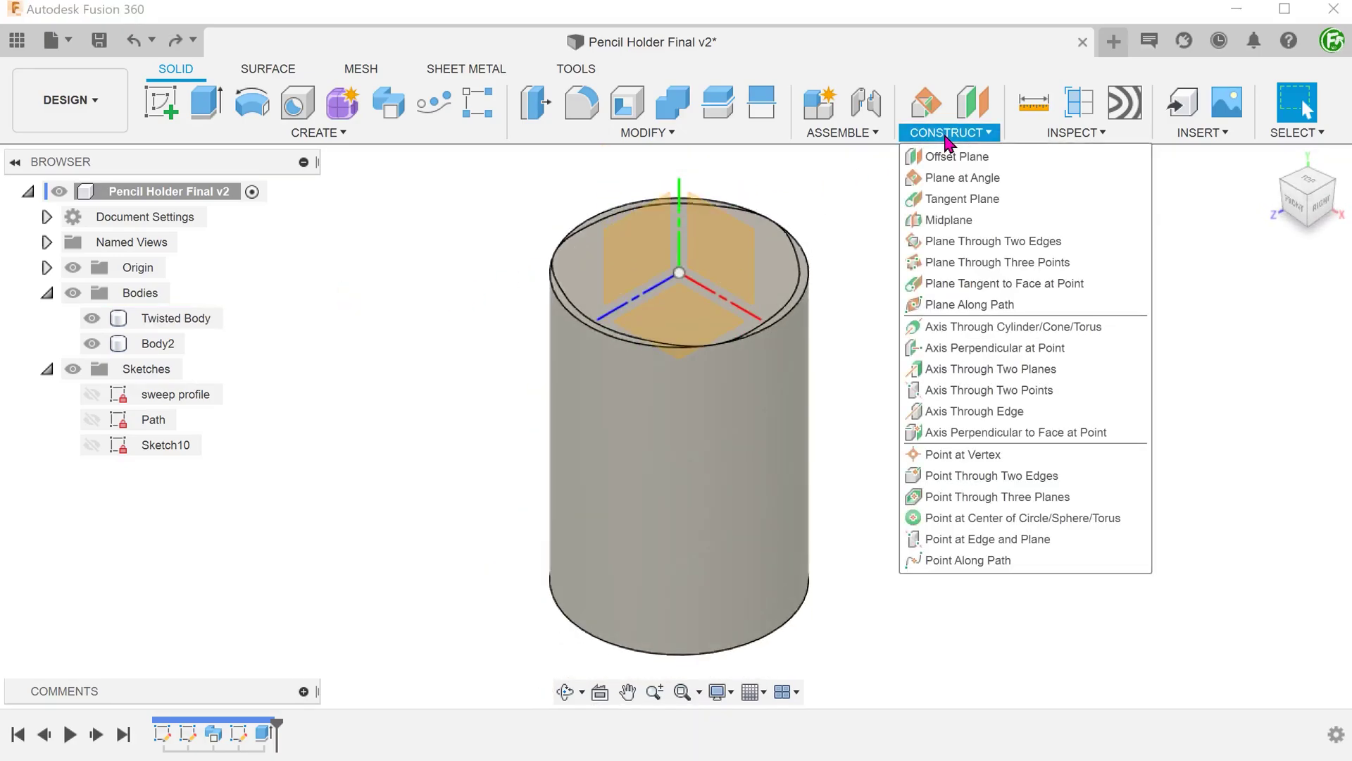
{"action": "left_click", "coordinate": [1032, 158]}
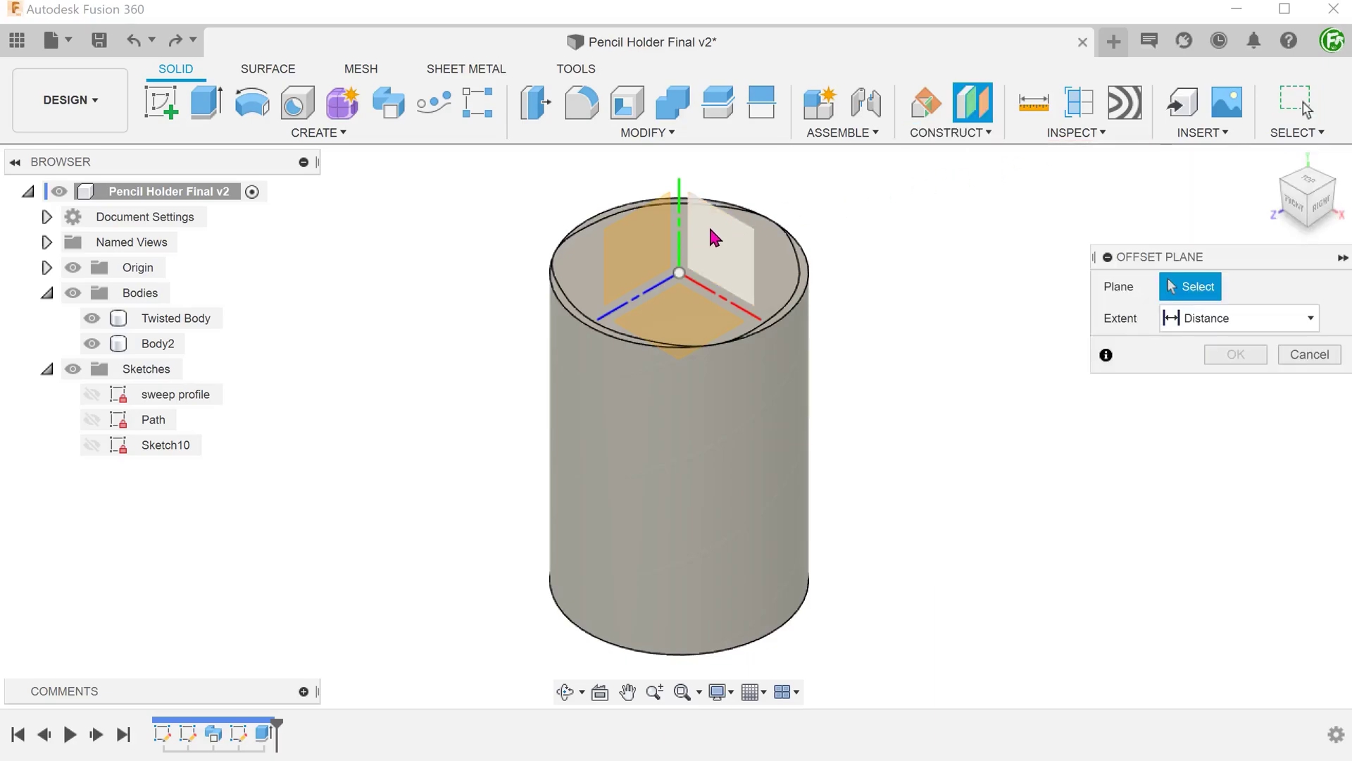
{"action": "left_click", "coordinate": [710, 239]}
{"action": "type", "text": "100"}
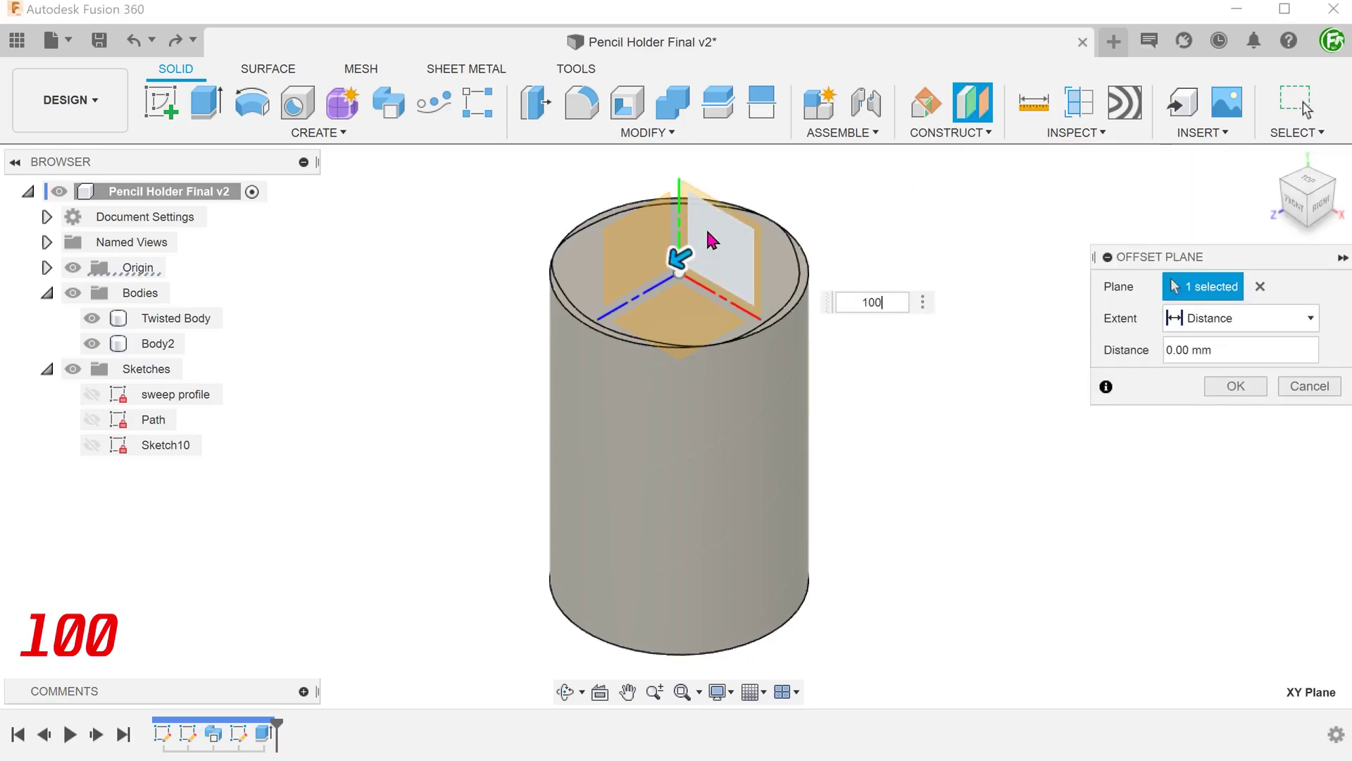
{"action": "key", "text": "Return"}
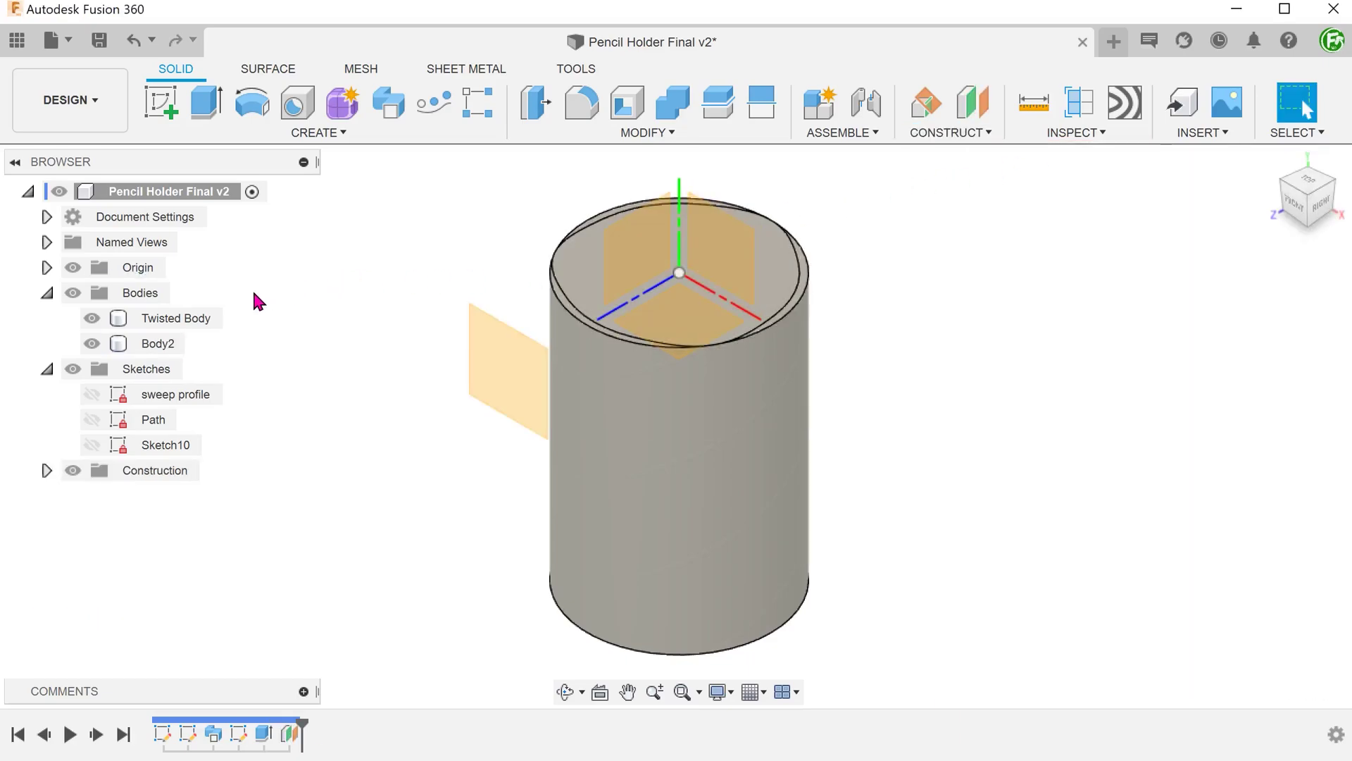
Step: Hide Twisted Body and Body2 and select Plane1 for further actions
{"action": "left_click", "coordinate": [92, 317]}
{"action": "left_click", "coordinate": [92, 343]}
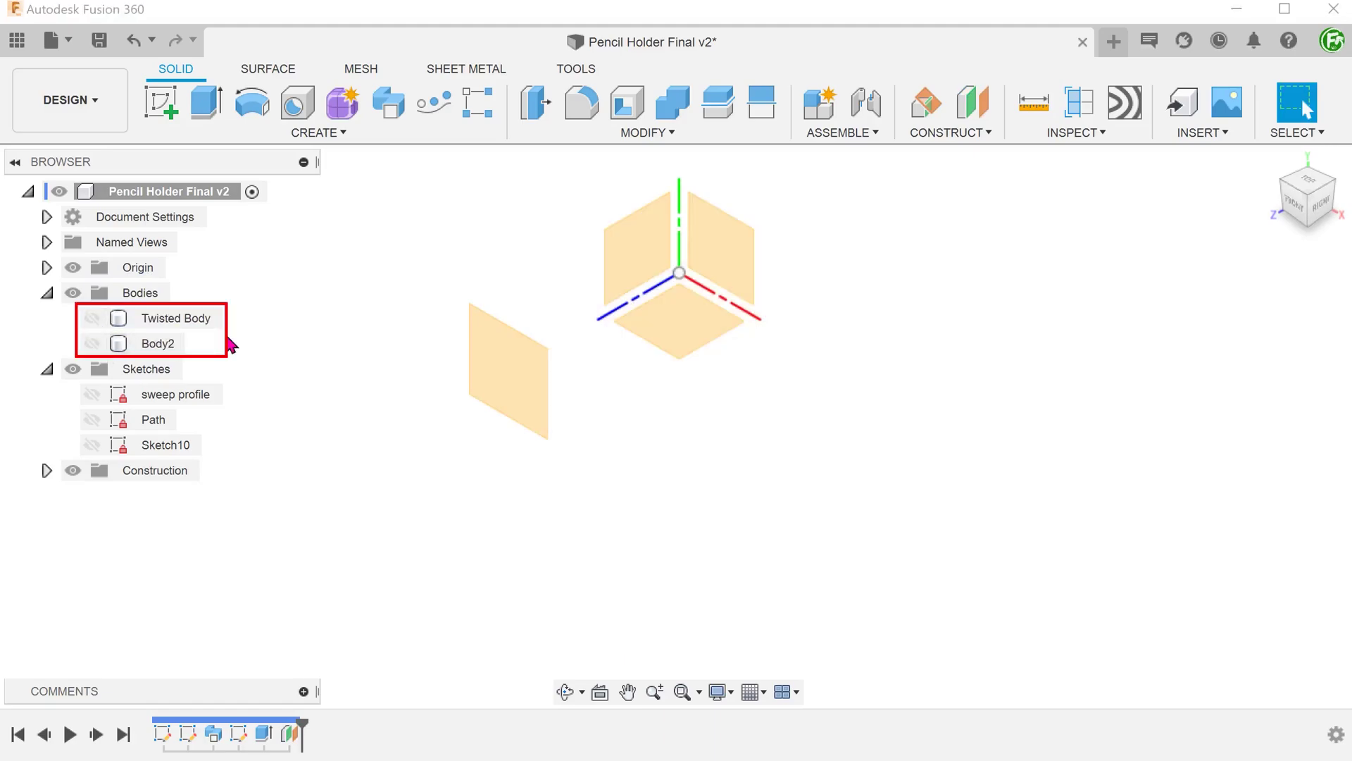
{"action": "left_click", "coordinate": [486, 371]}
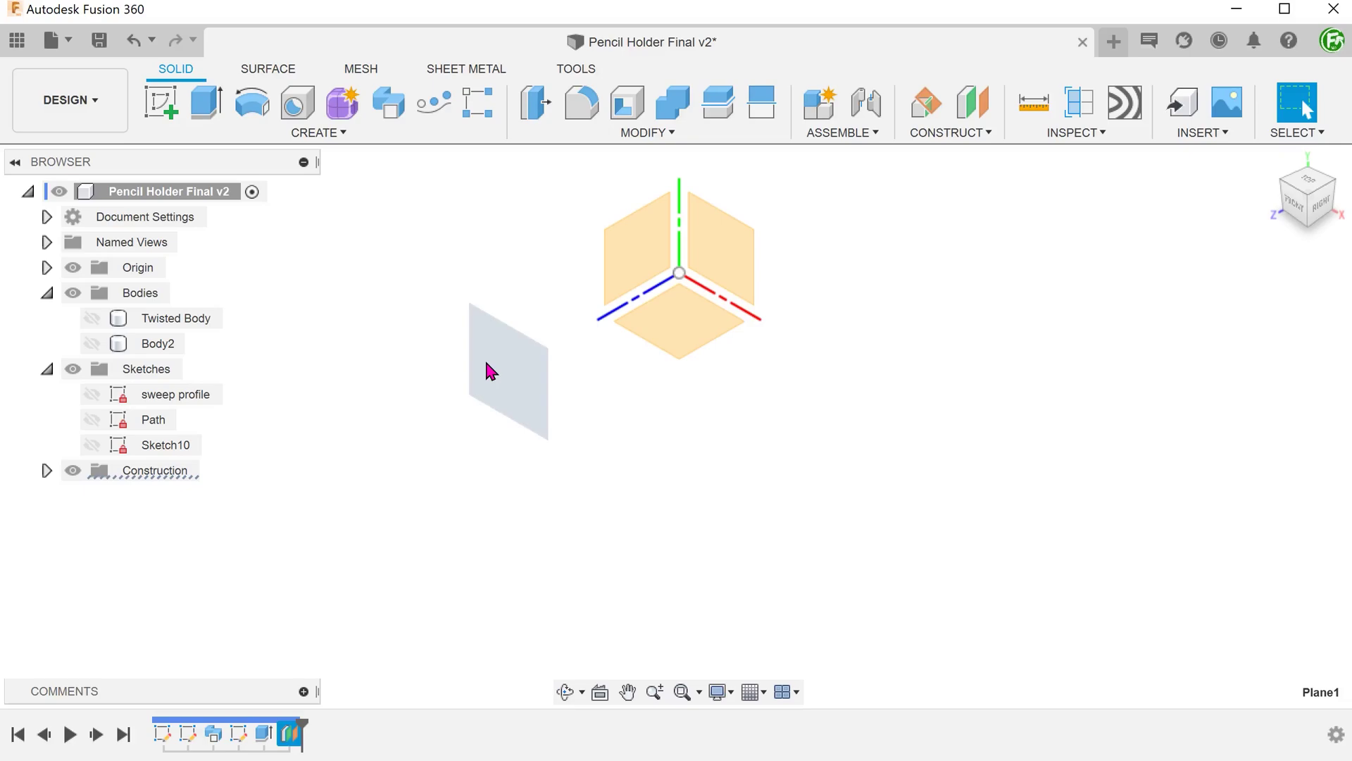
{"action": "right_click", "coordinate": [486, 370]}
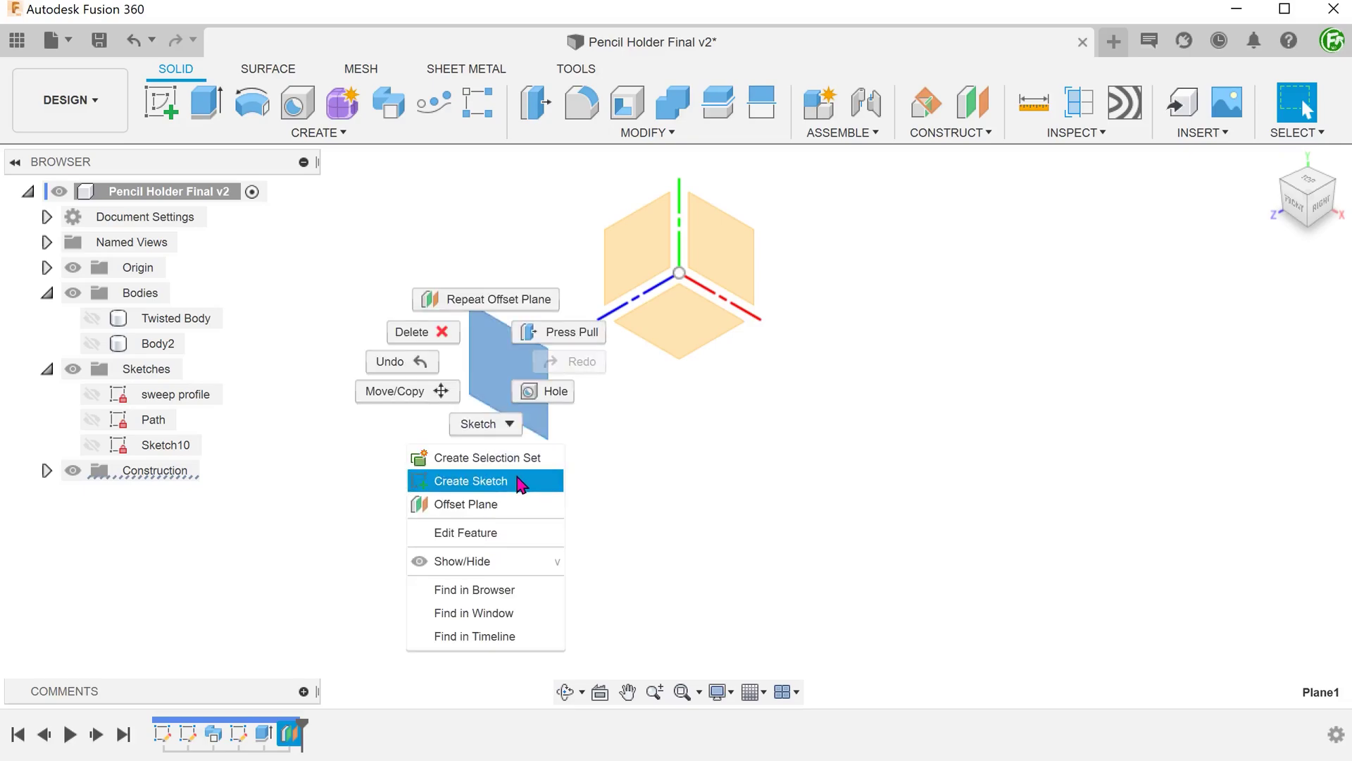
Step: Start Sketch11 on Plane1 and project the 125 mm Path line into it
{"action": "left_click", "coordinate": [514, 481]}
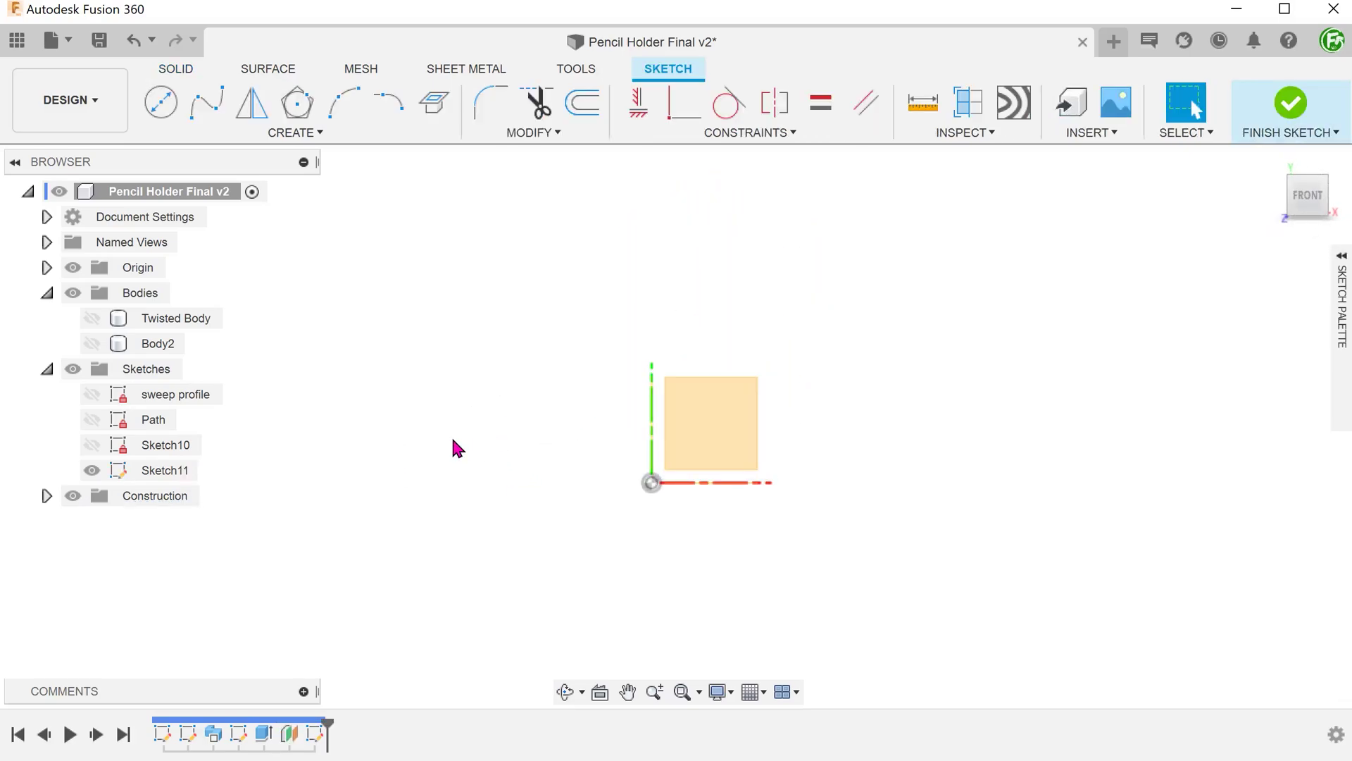
{"action": "left_click", "coordinate": [92, 419]}
{"action": "middle_click_drag", "start_coordinate": [503, 366], "coordinate": [502, 211]}
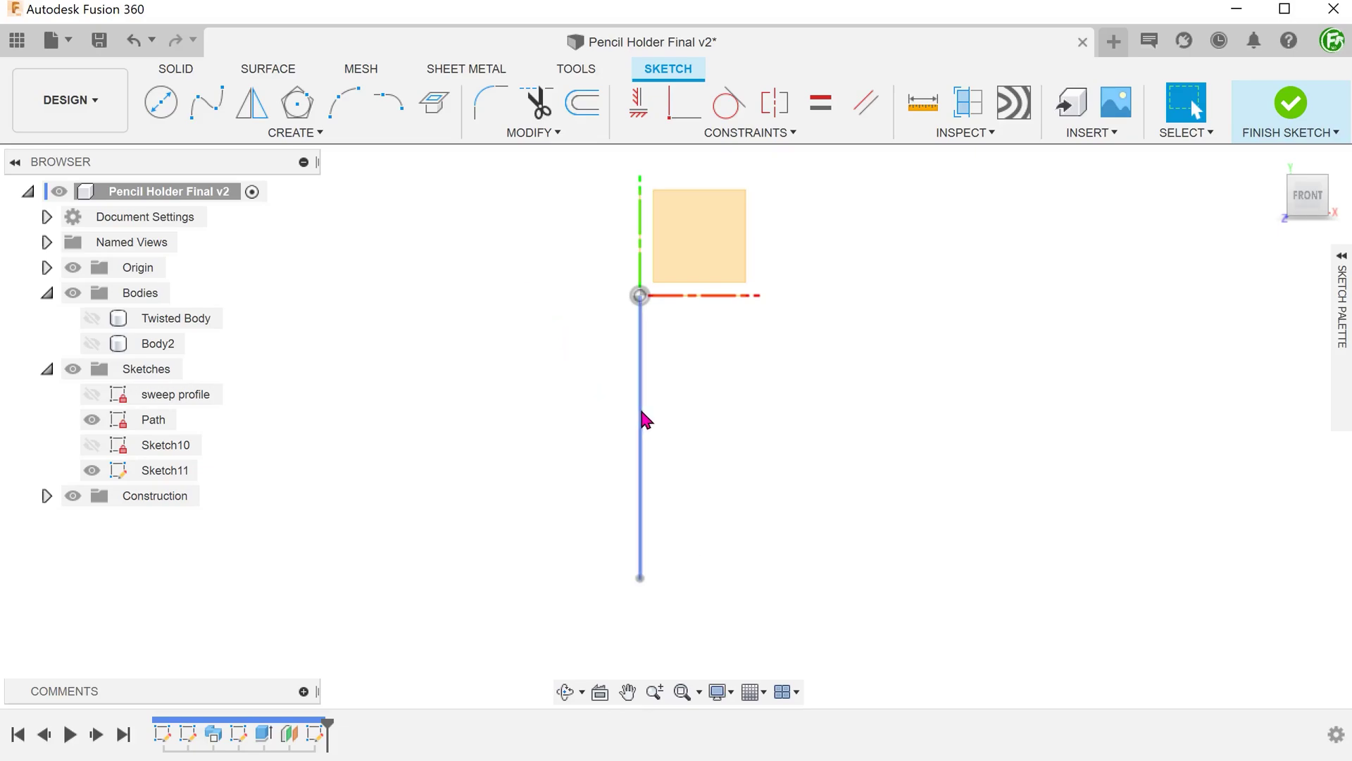
{"action": "left_click", "coordinate": [641, 410]}
{"action": "key", "text": "p"}
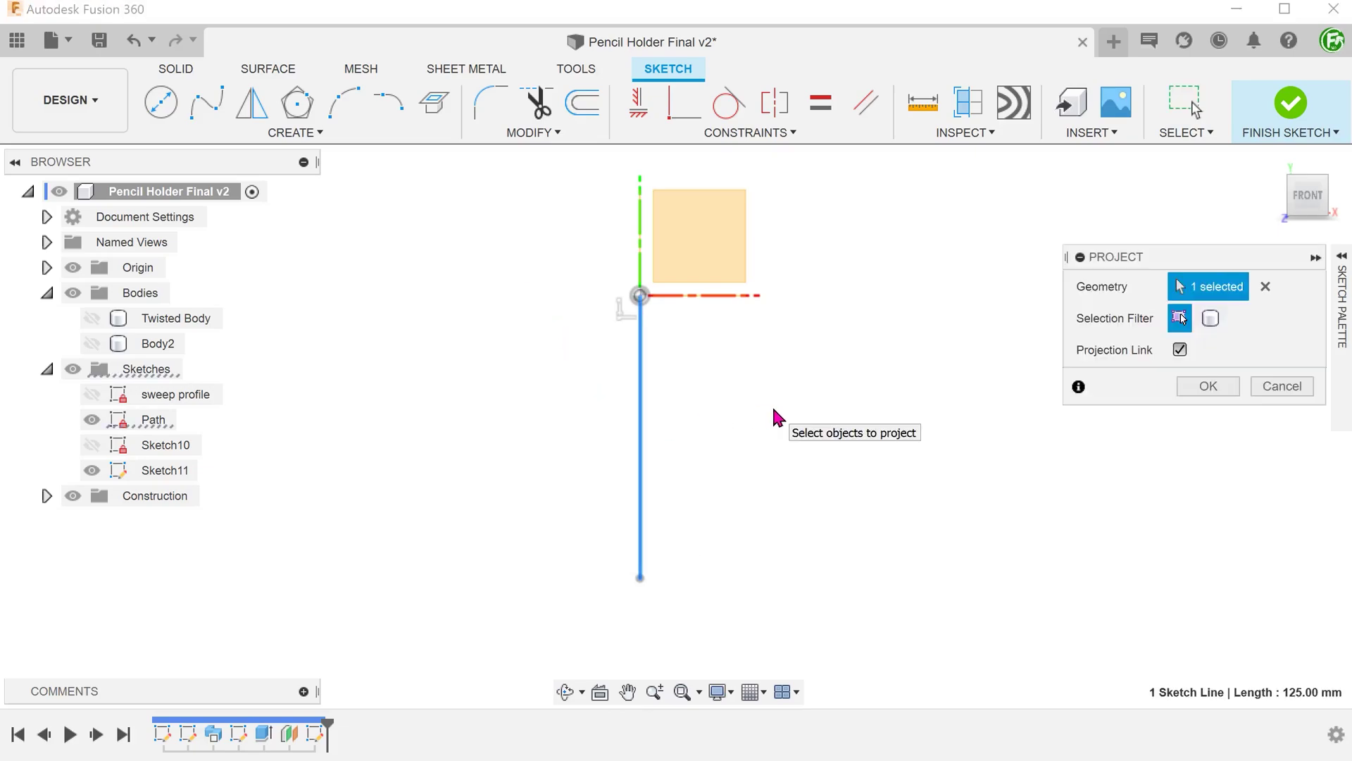
{"action": "left_click", "coordinate": [1205, 387]}
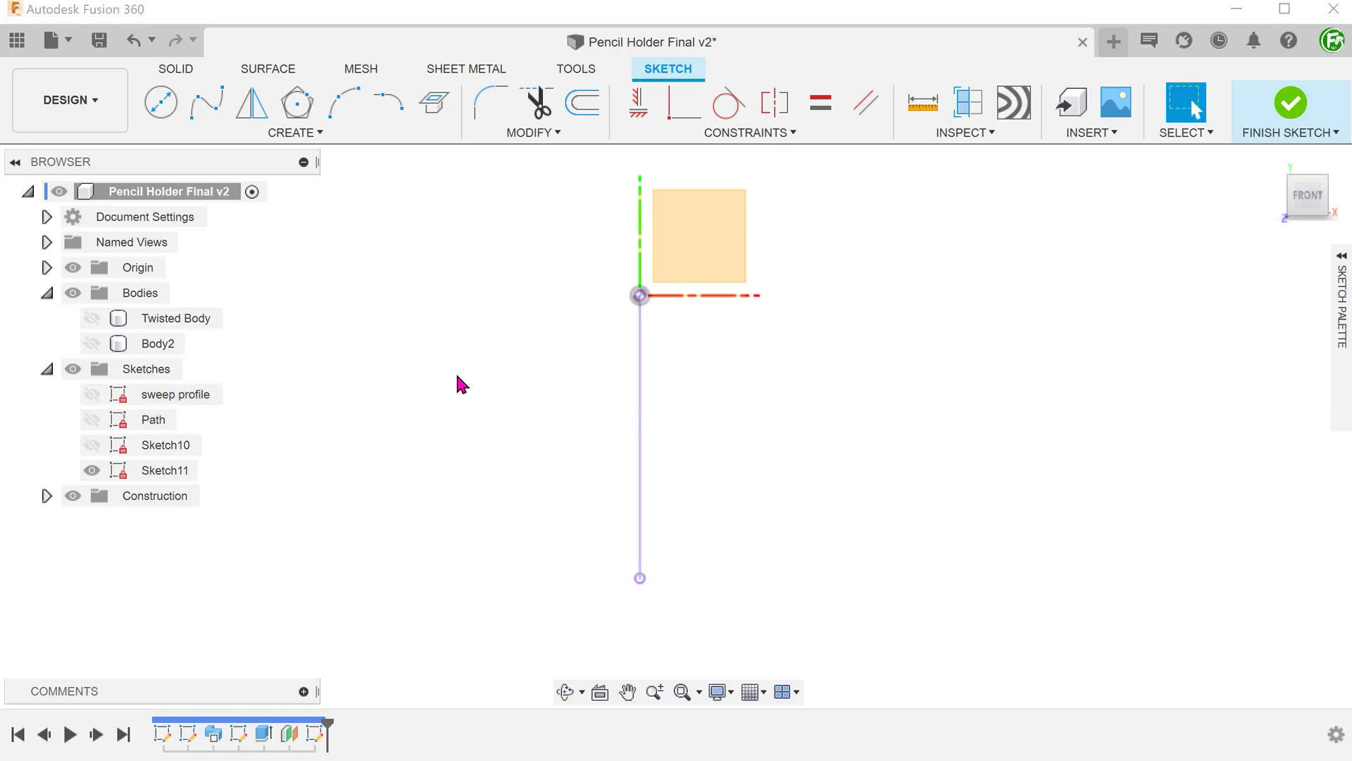
Step: Turn the projected path line into construction geometry
{"action": "left_click", "coordinate": [641, 442]}
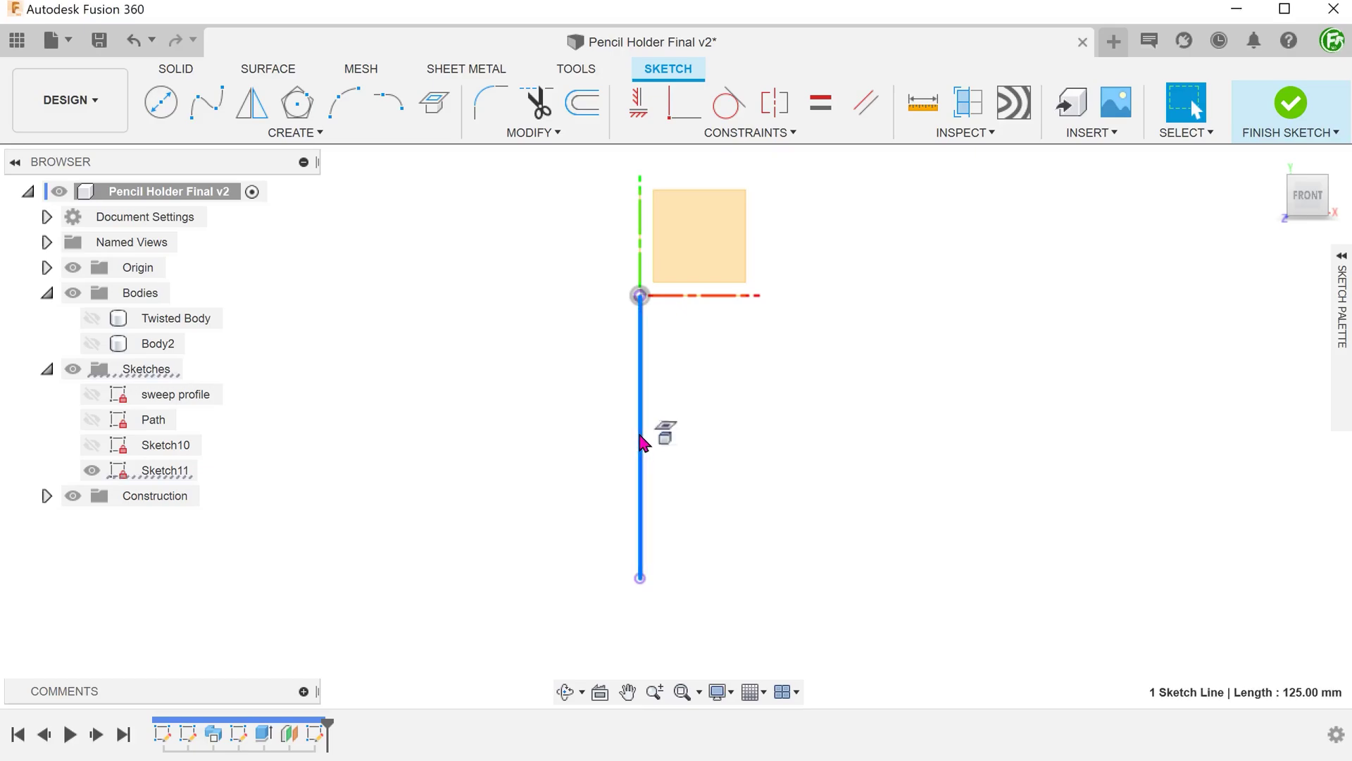
{"action": "key", "text": "x"}
{"action": "left_click", "coordinate": [526, 454]}
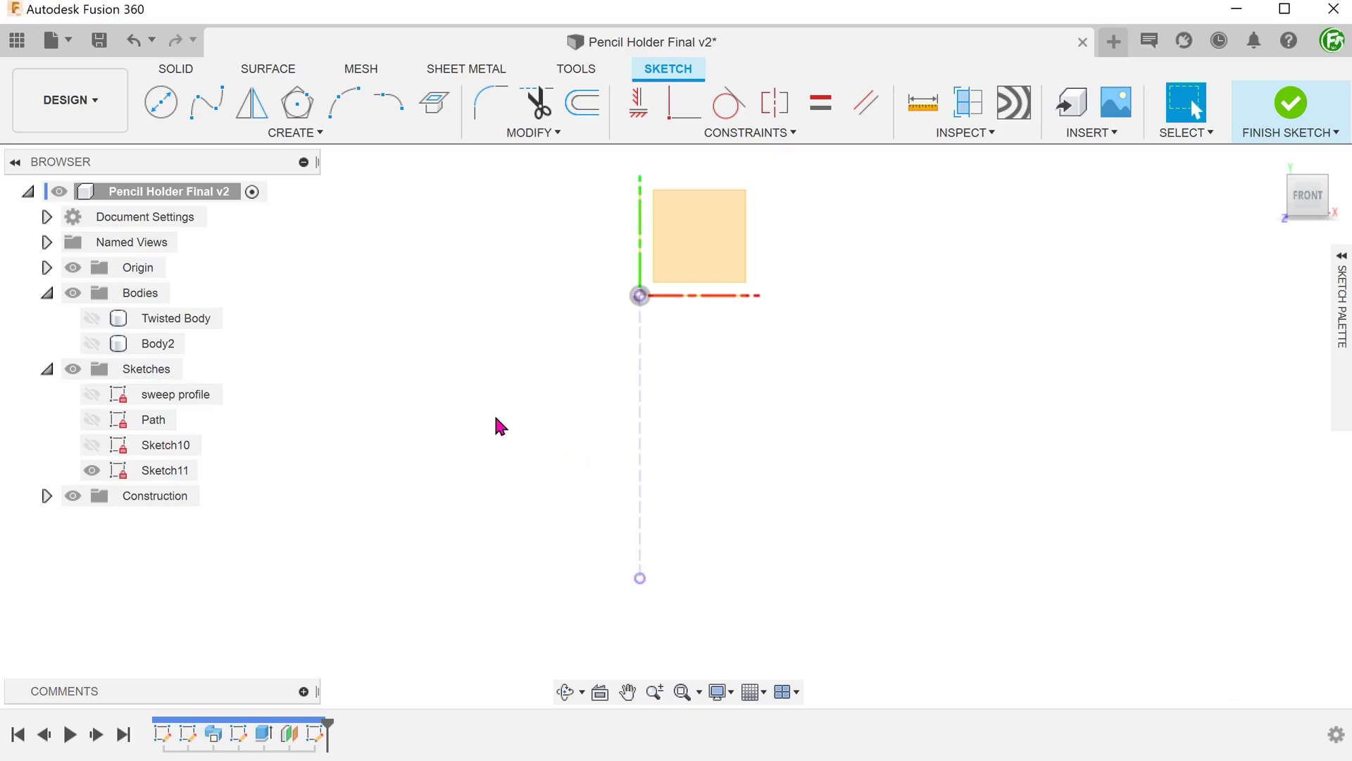
Step: Draw a 4 mm circumscribed hexagon centred on the axis line
{"action": "left_click", "coordinate": [290, 134]}
{"action": "mouse_move", "coordinate": [201, 242]}
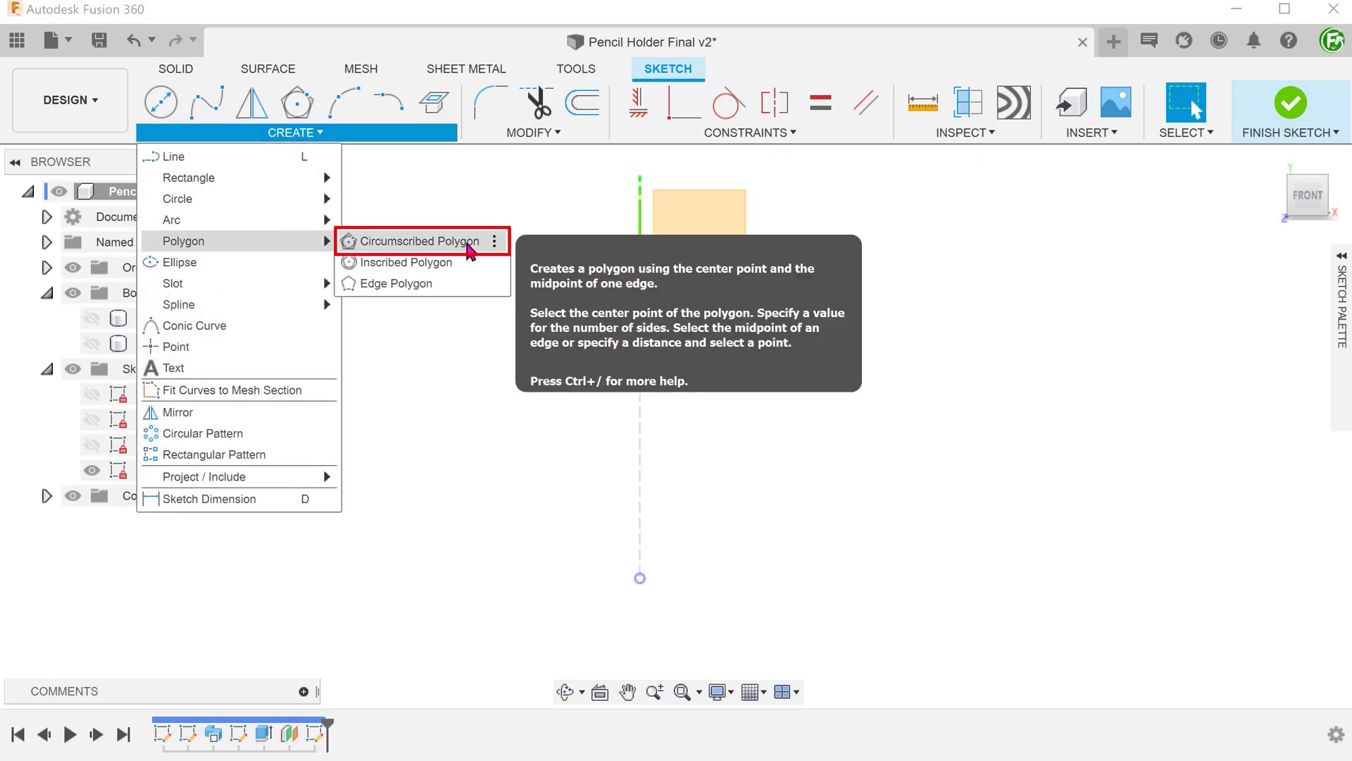
{"action": "left_click", "coordinate": [469, 250]}
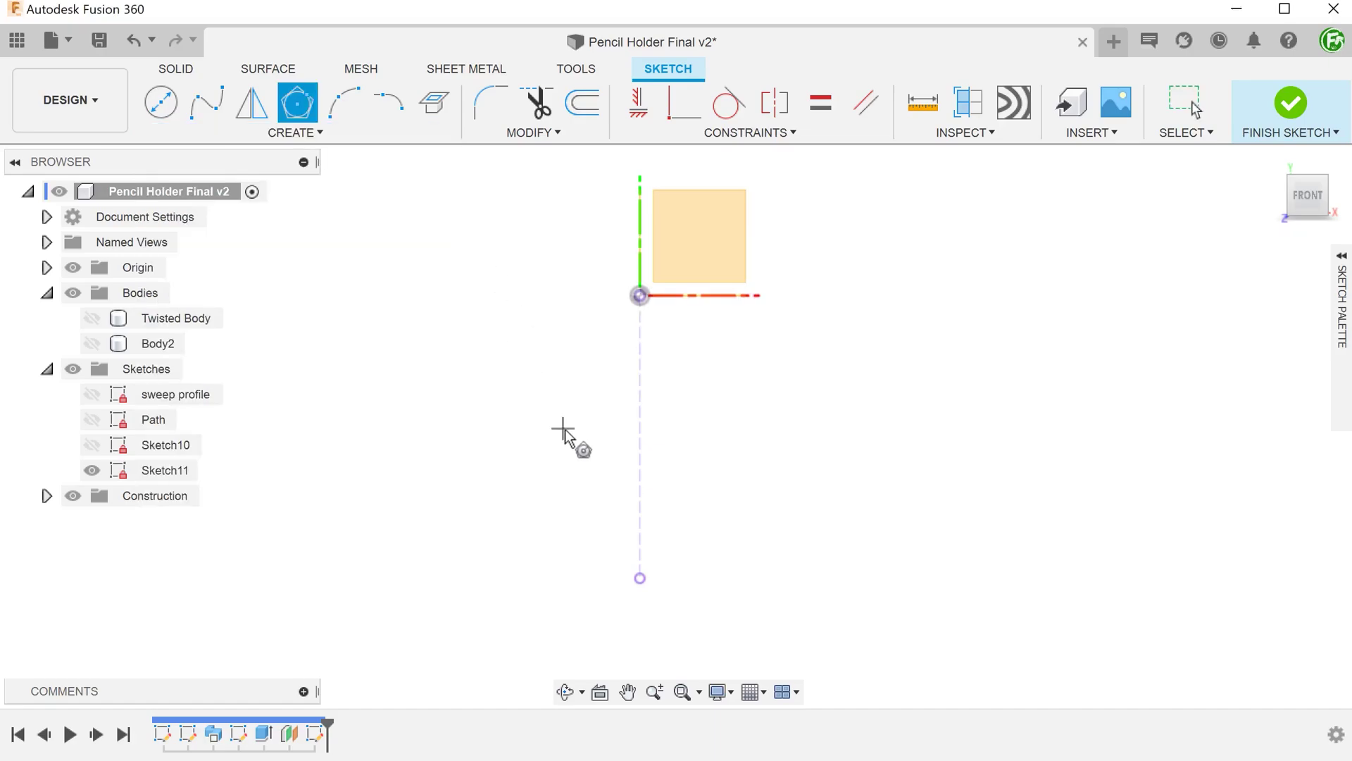
{"action": "scroll", "coordinate": [608, 447], "scroll_direction": "up", "scroll_amount": 2}
{"action": "scroll", "coordinate": [622, 442], "scroll_direction": "up", "scroll_amount": 2}
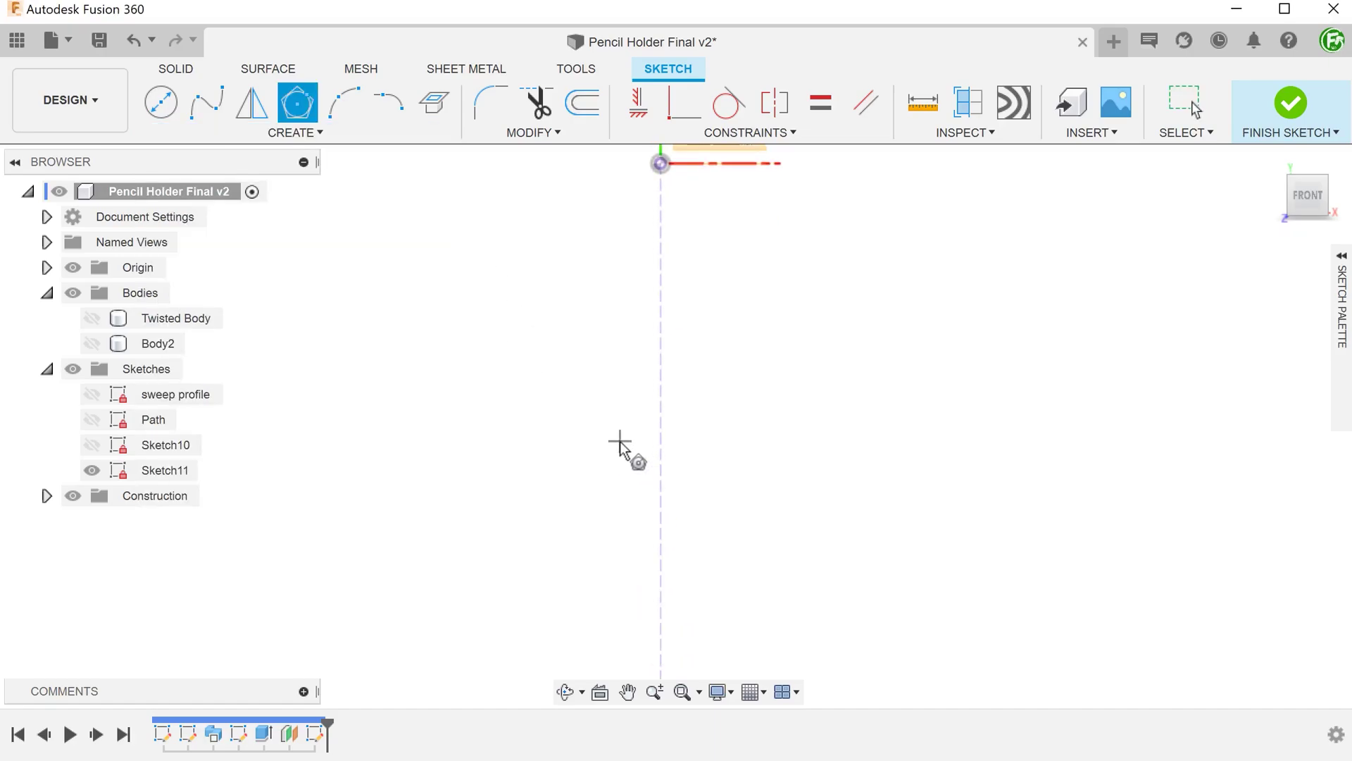
{"action": "left_click", "coordinate": [659, 429]}
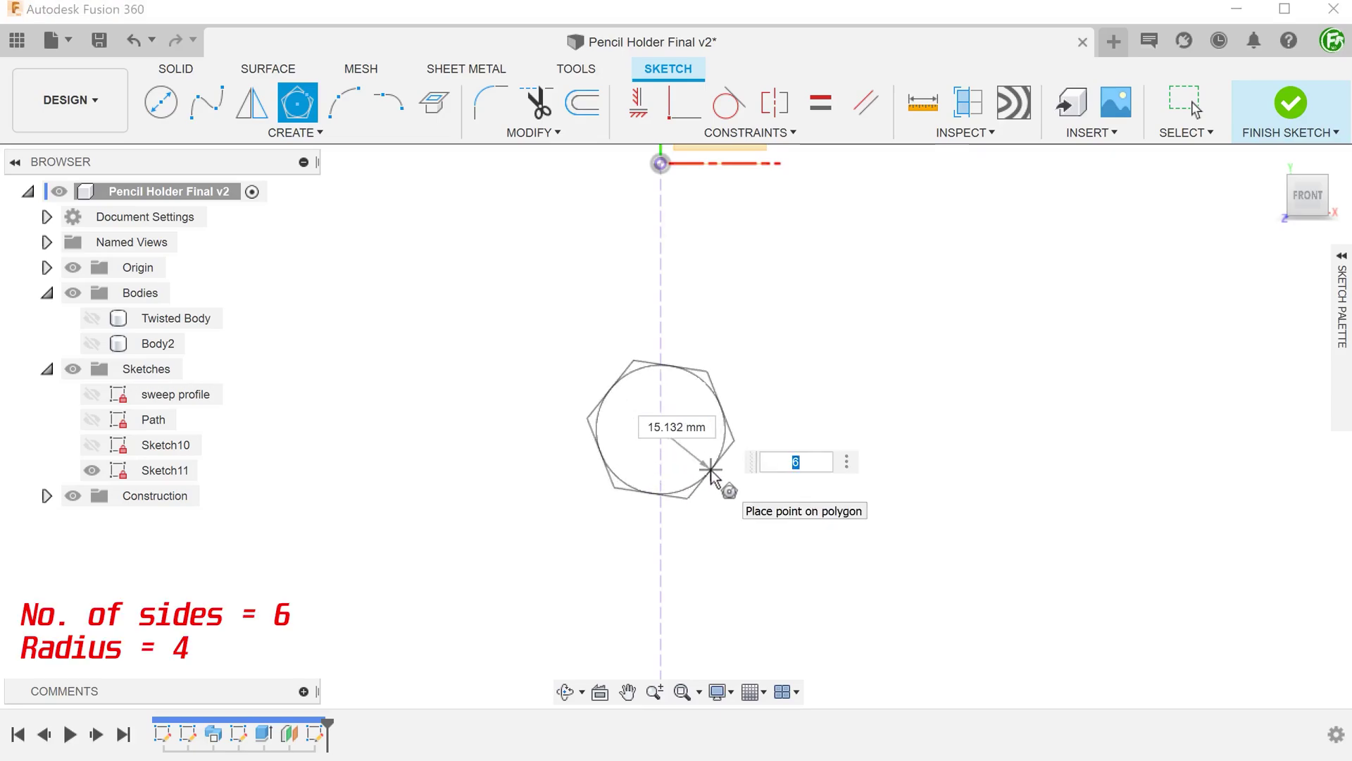
{"action": "type", "text": "4"}
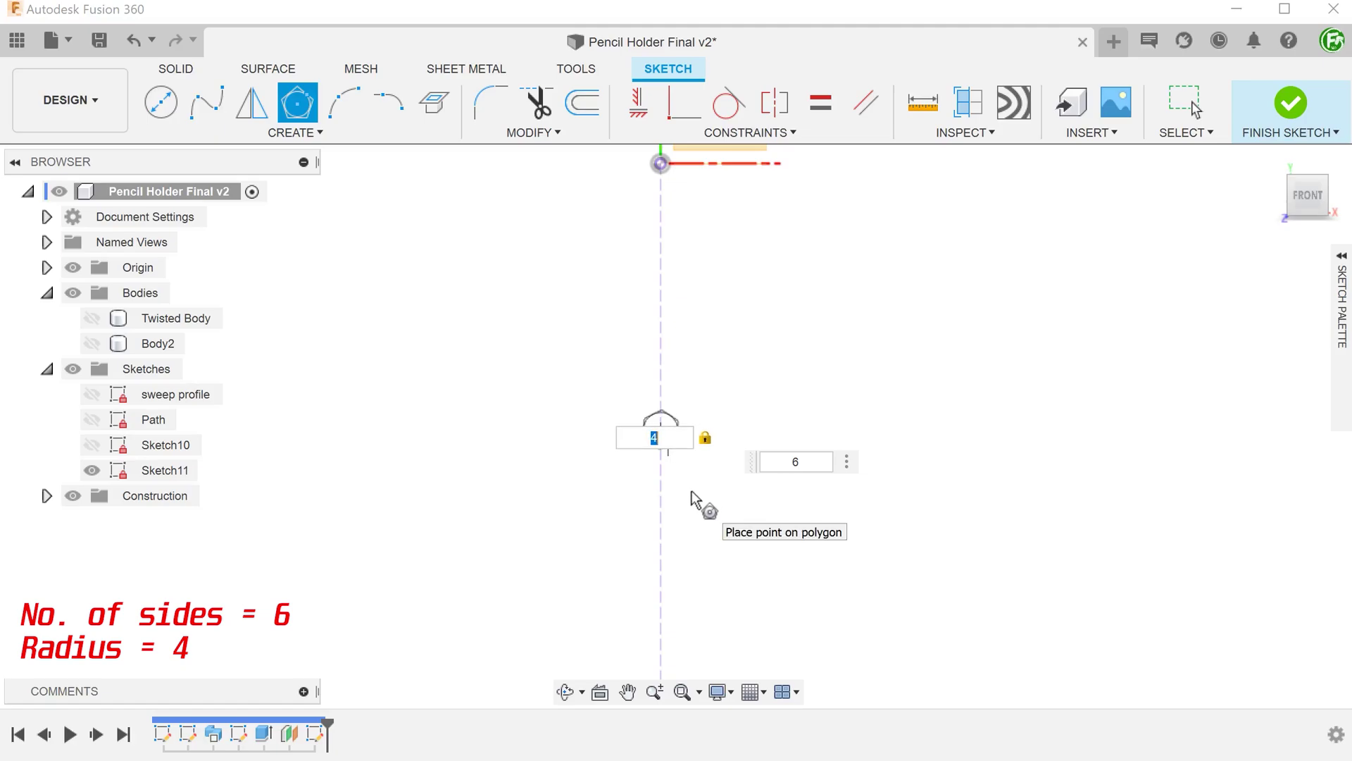
{"action": "key", "text": "Return"}
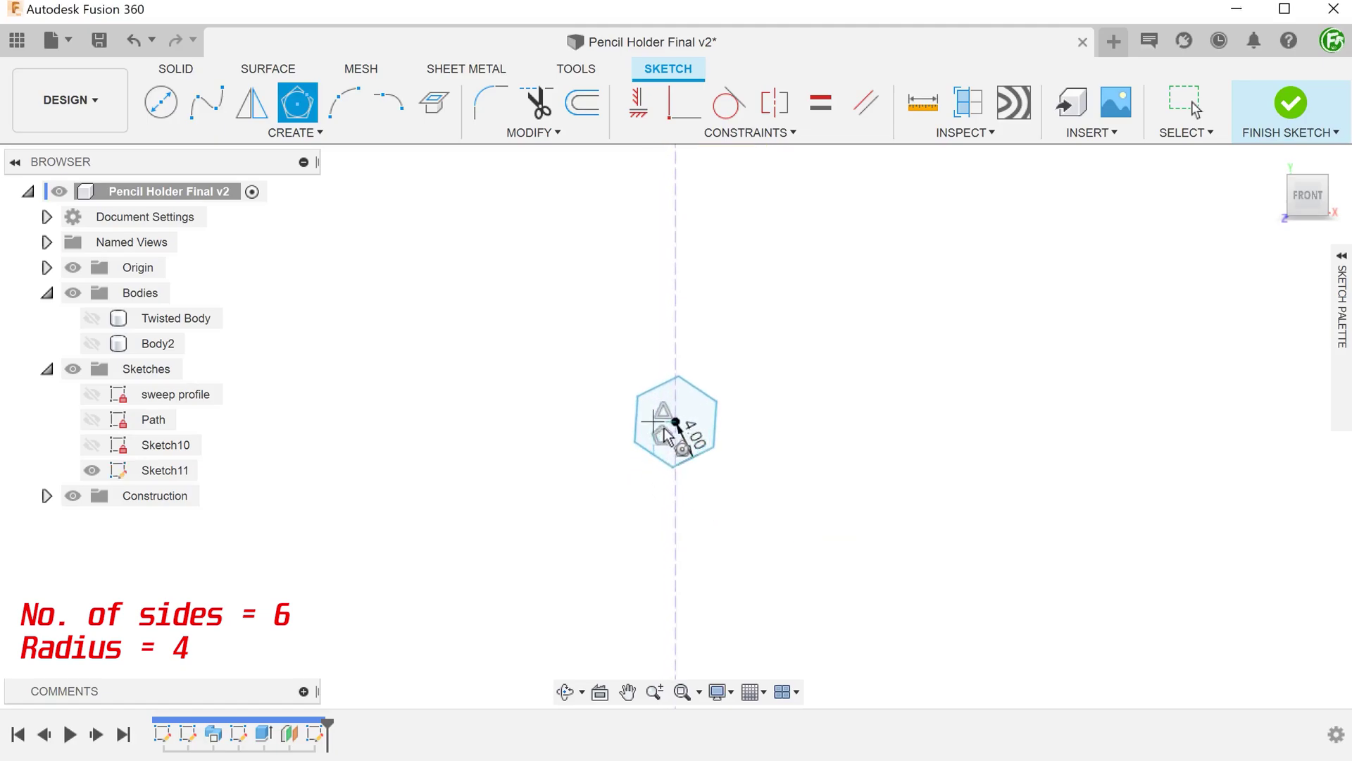
{"action": "scroll", "coordinate": [666, 434], "scroll_direction": "up", "scroll_amount": 3}
{"action": "scroll", "coordinate": [671, 428], "scroll_direction": "up", "scroll_amount": 5}
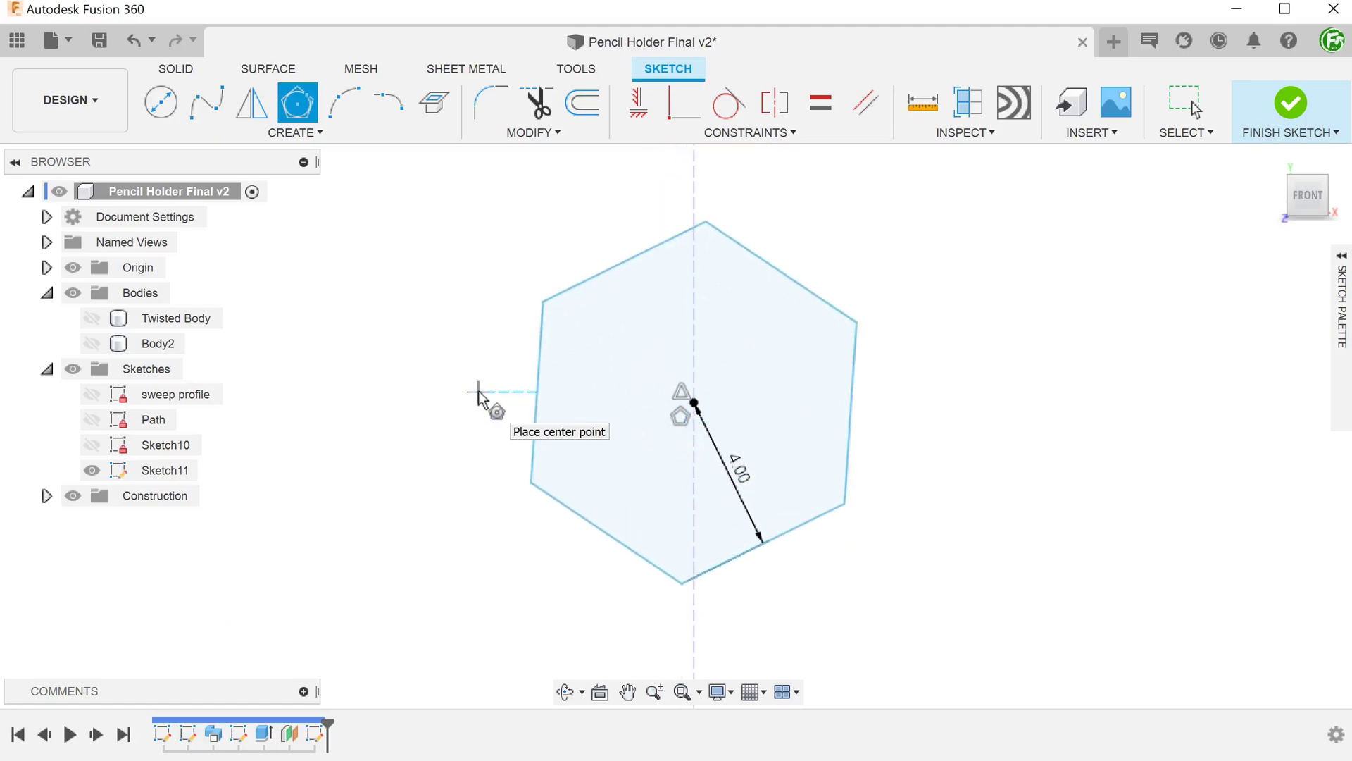
{"action": "key", "text": "Escape"}
Step: Constrain the hexagon's left edge vertical so it stands upright
{"action": "left_click", "coordinate": [537, 400]}
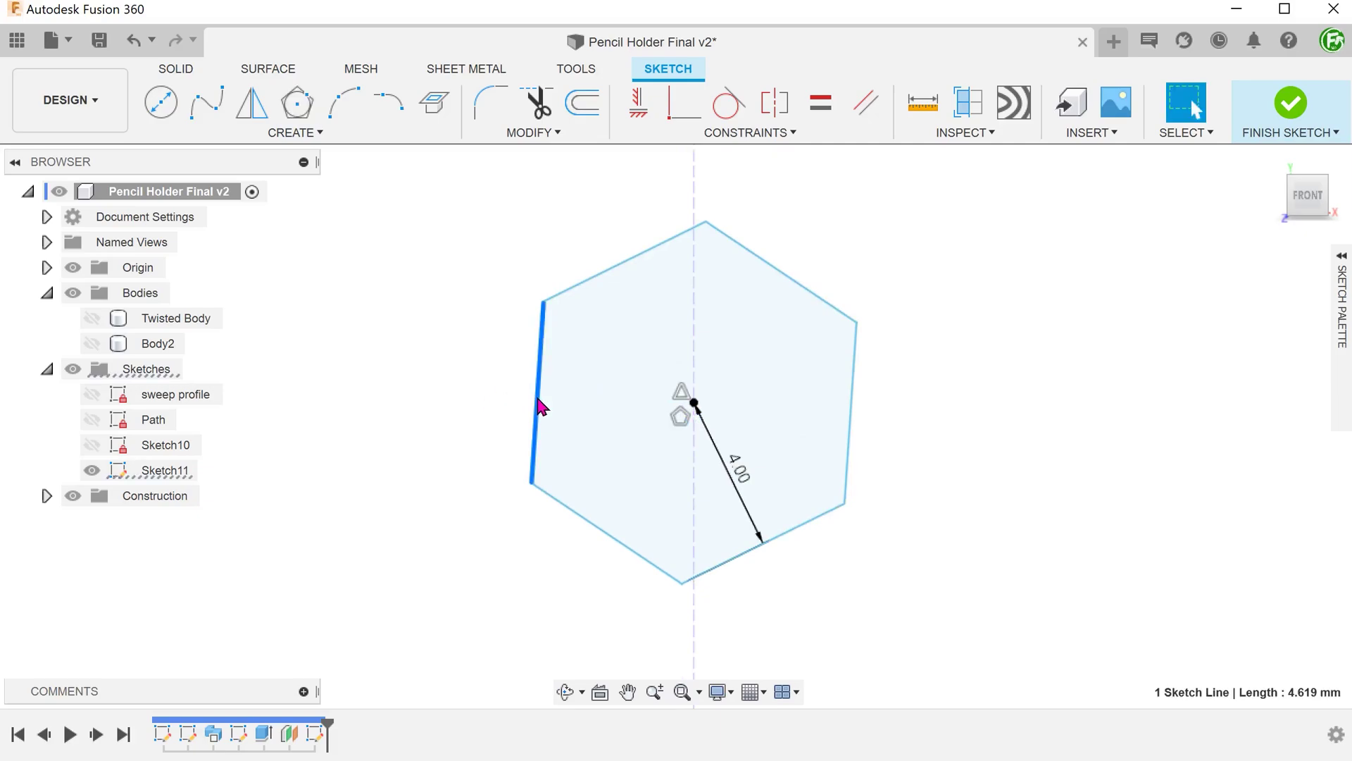
{"action": "right_click", "coordinate": [538, 405]}
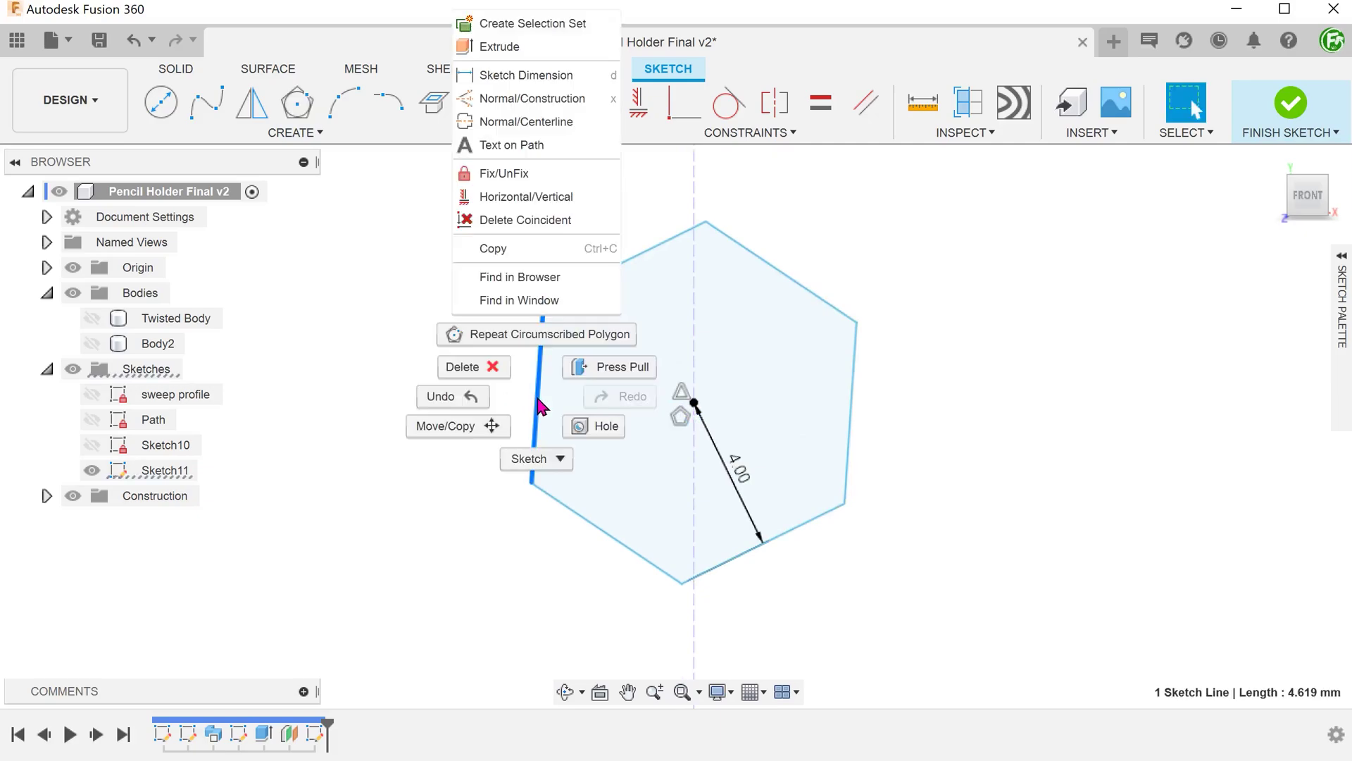
{"action": "left_click", "coordinate": [584, 200]}
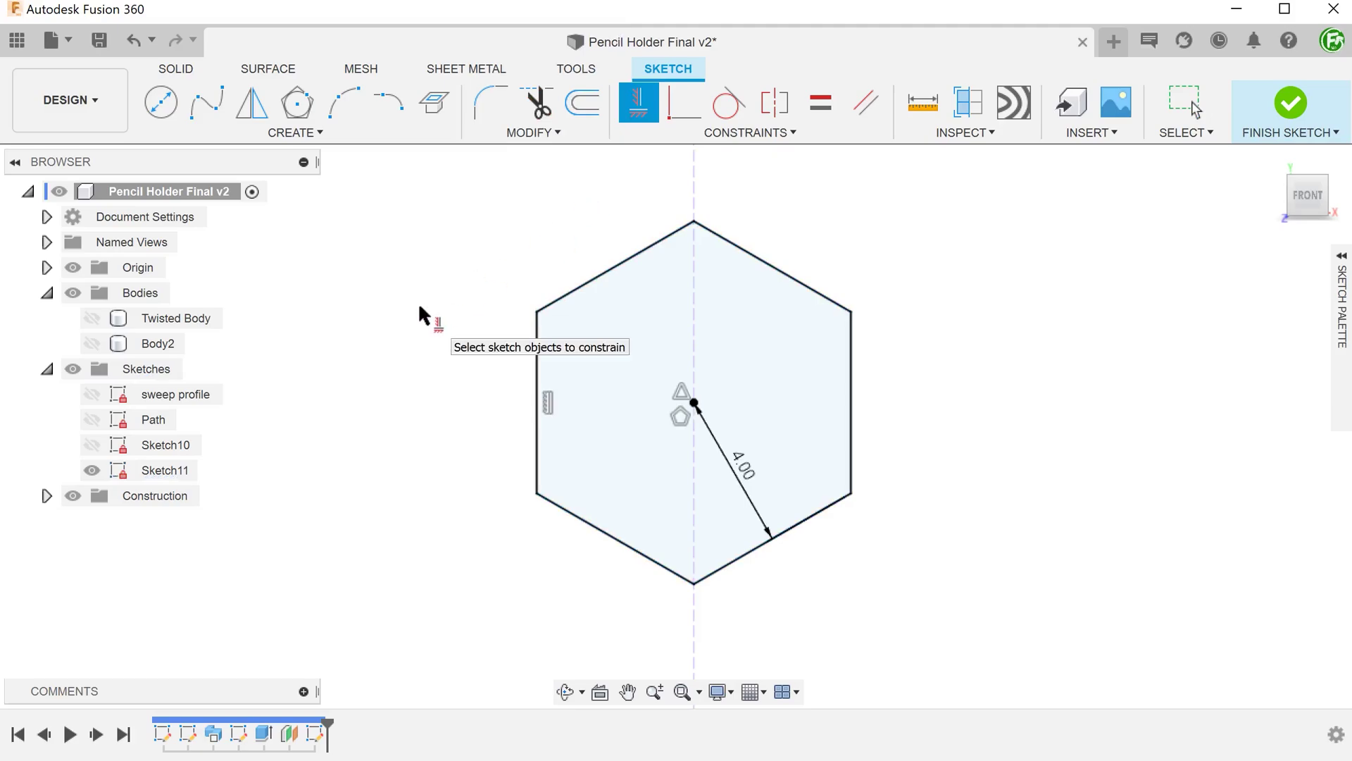
Step: Draw a line from the hexagon centre to its upper-right vertex and make it construction
{"action": "key", "text": "l"}
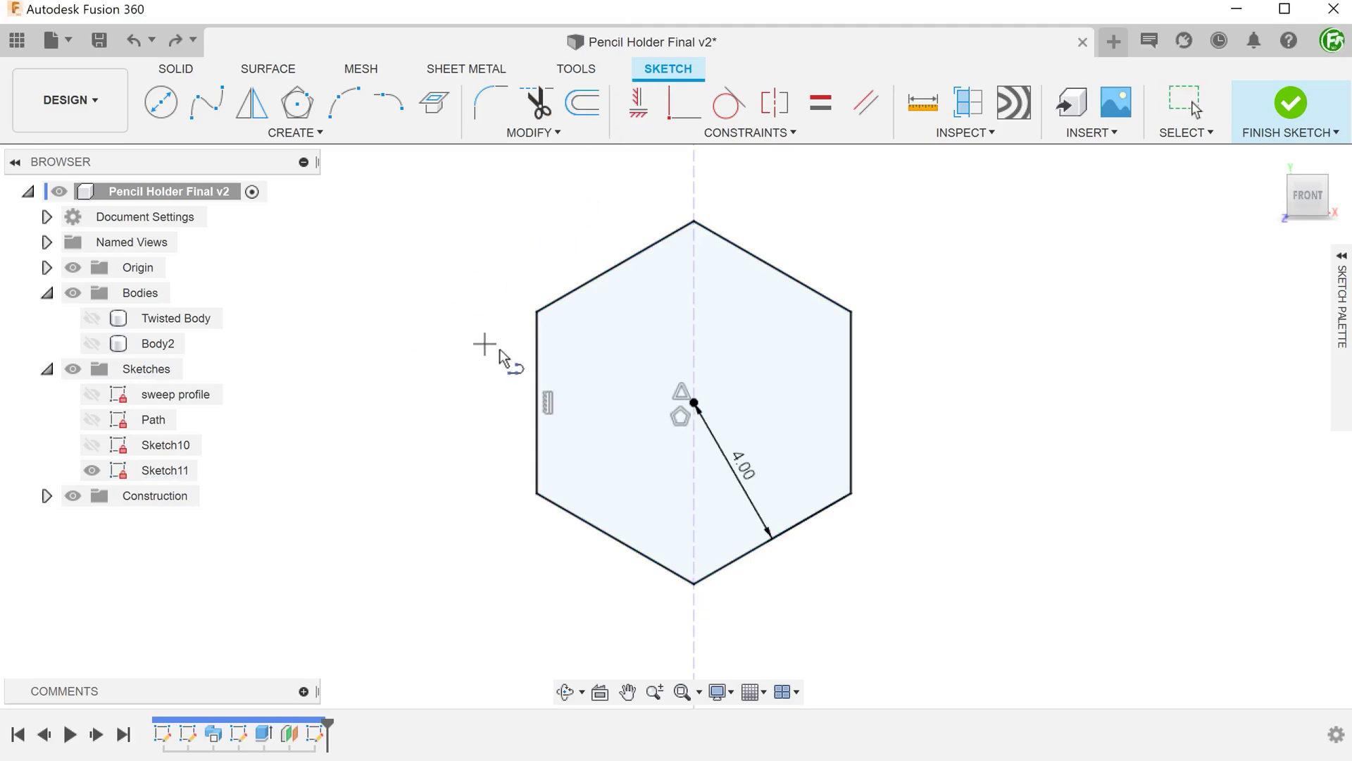
{"action": "left_click", "coordinate": [693, 403]}
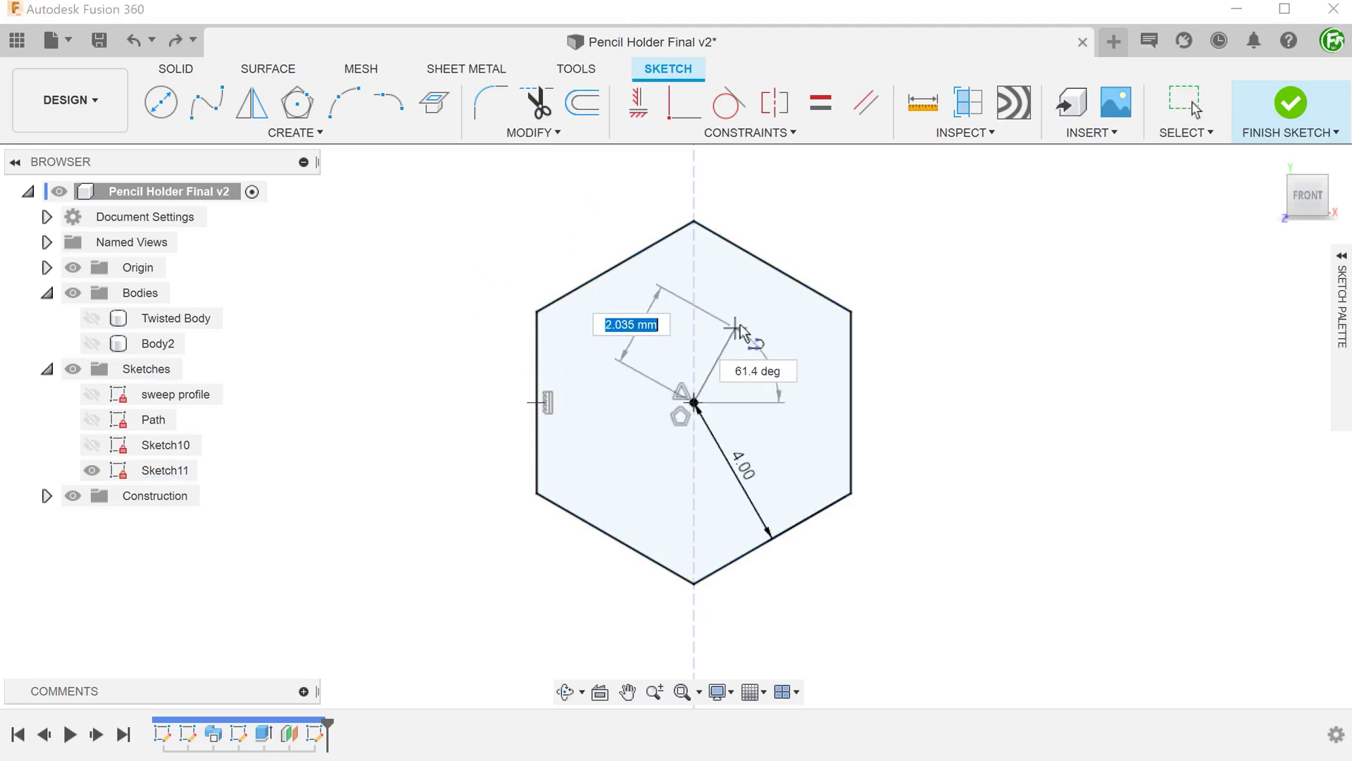
{"action": "double_click", "coordinate": [772, 266]}
{"action": "key", "text": "Escape"}
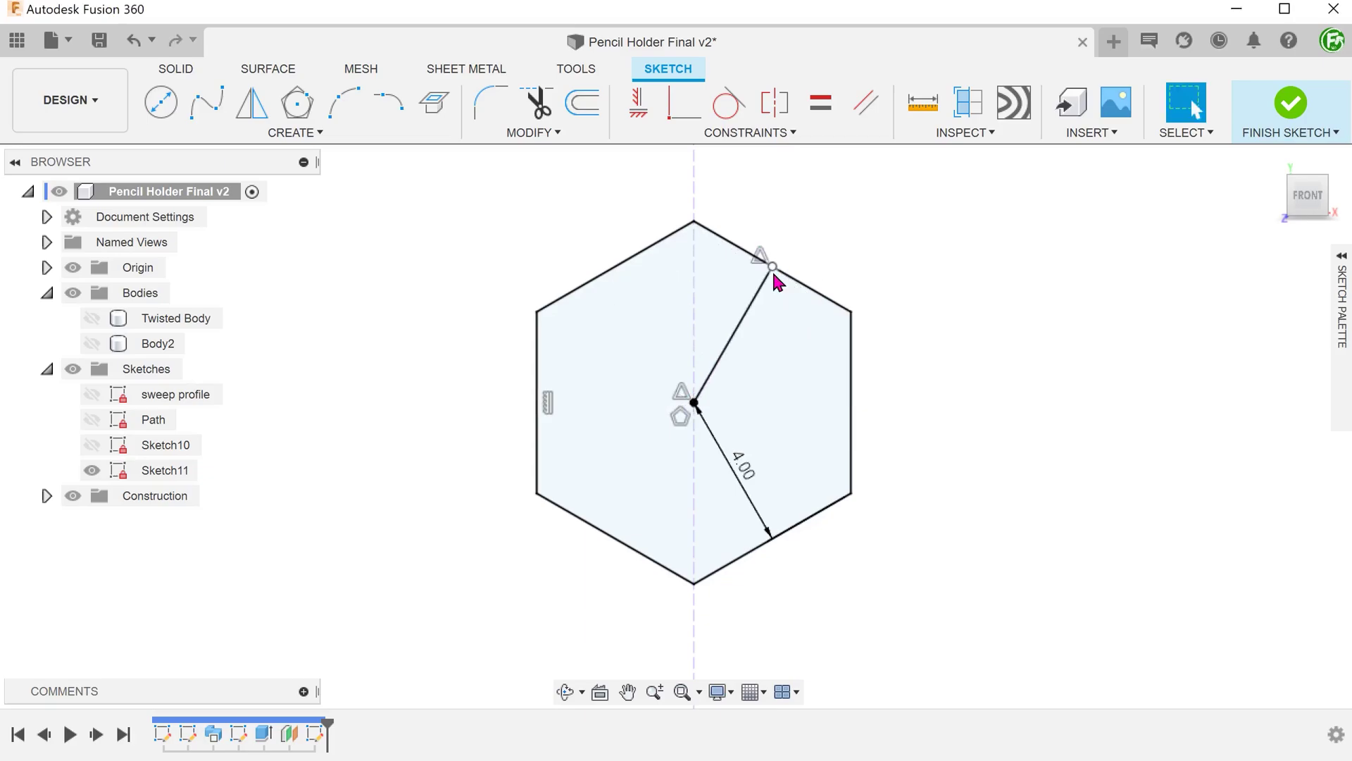
{"action": "left_click", "coordinate": [758, 303]}
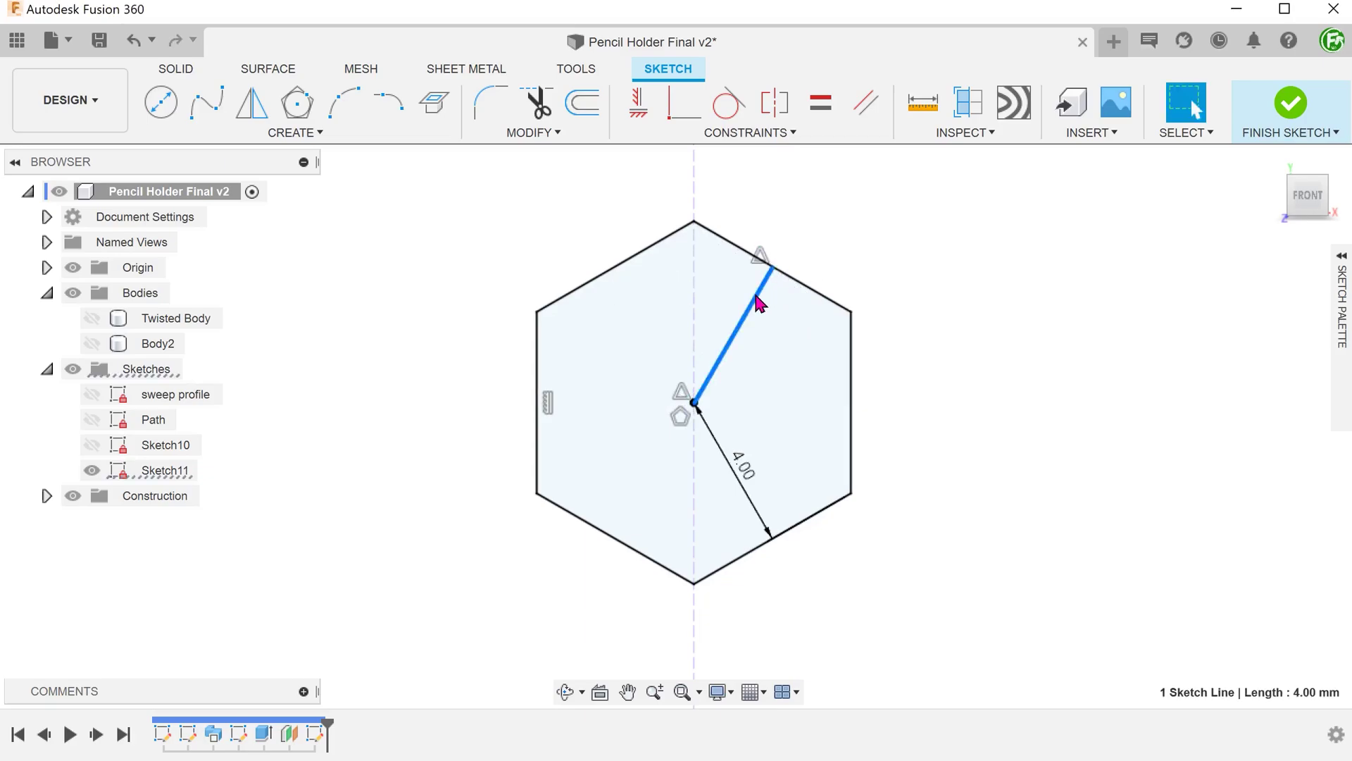
{"action": "key", "text": "x"}
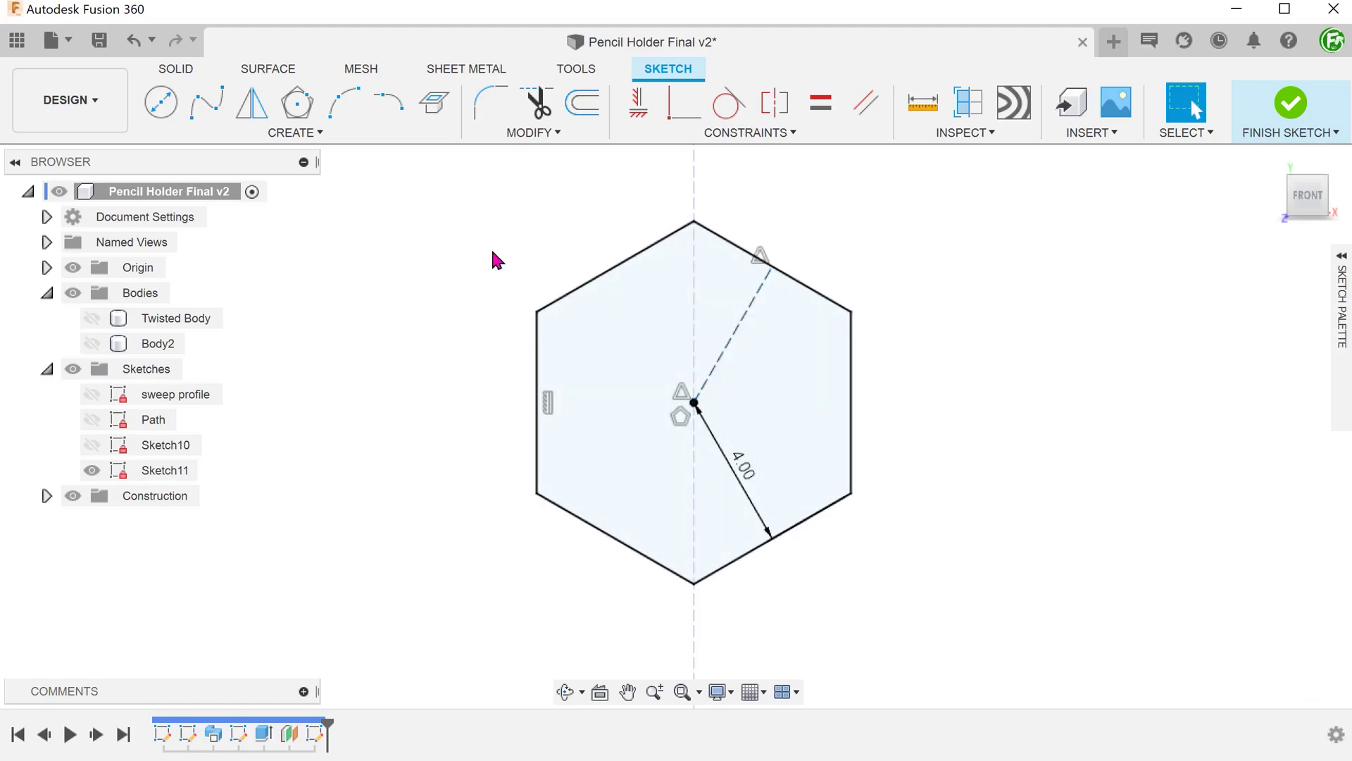
Step: Rectangular-pattern the hexagon along the construction line, quantity 2 at 9 mm distance
{"action": "left_click", "coordinate": [287, 133]}
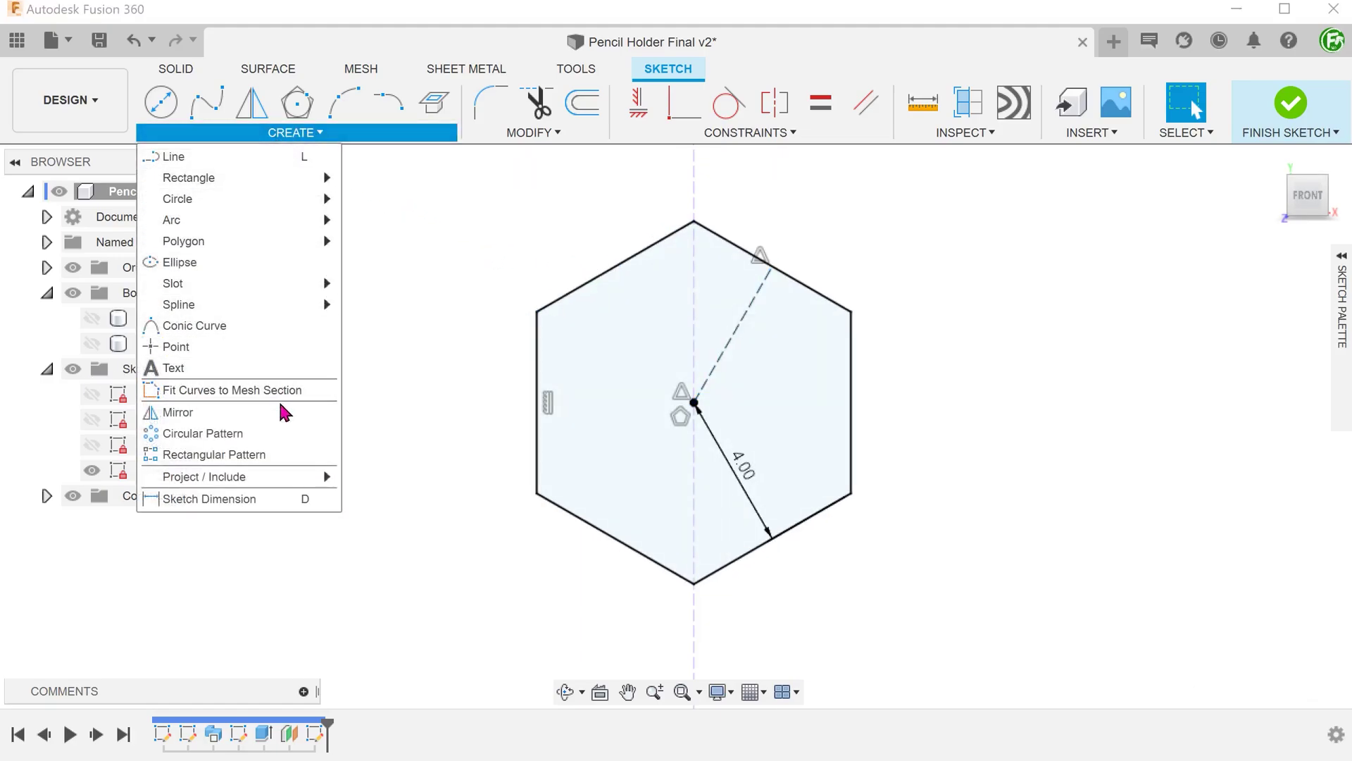
{"action": "left_click", "coordinate": [293, 455]}
{"action": "double_click", "coordinate": [559, 300]}
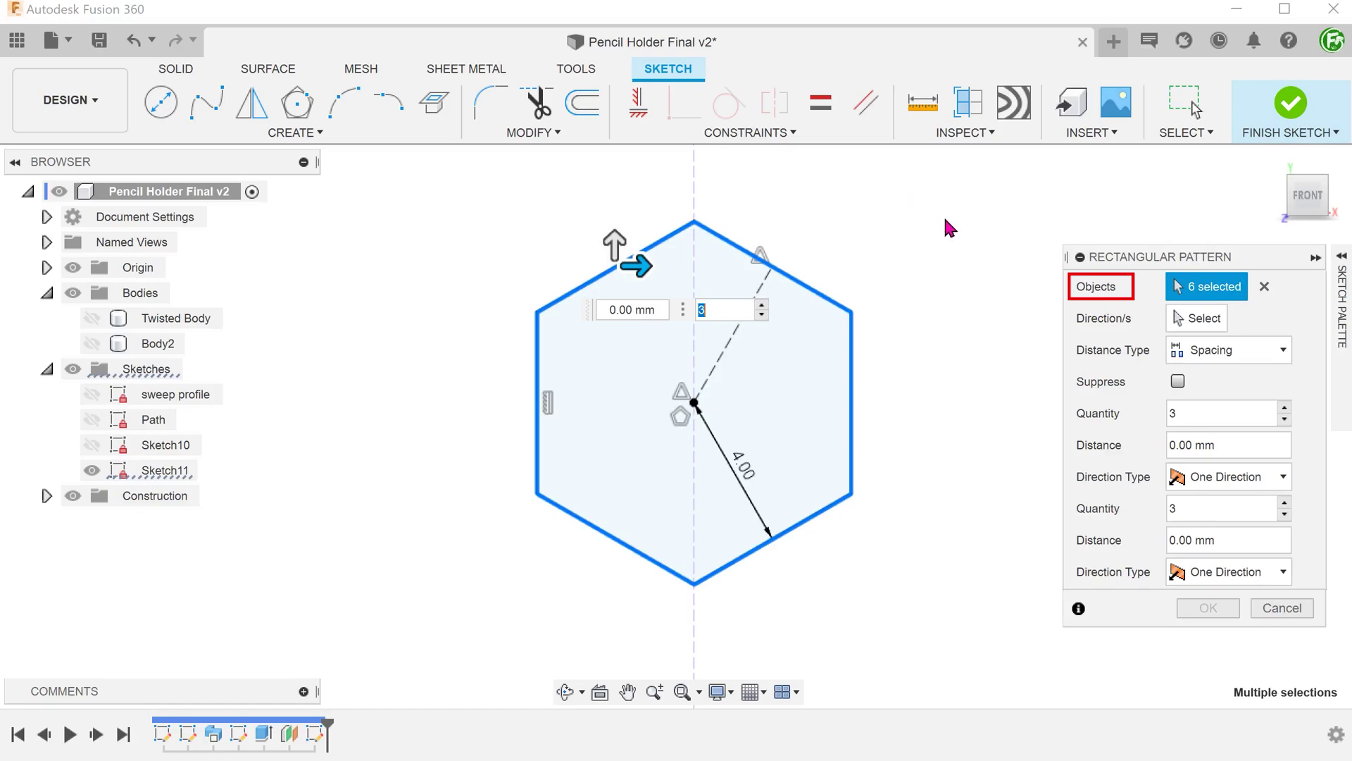
{"action": "left_click", "coordinate": [1209, 322]}
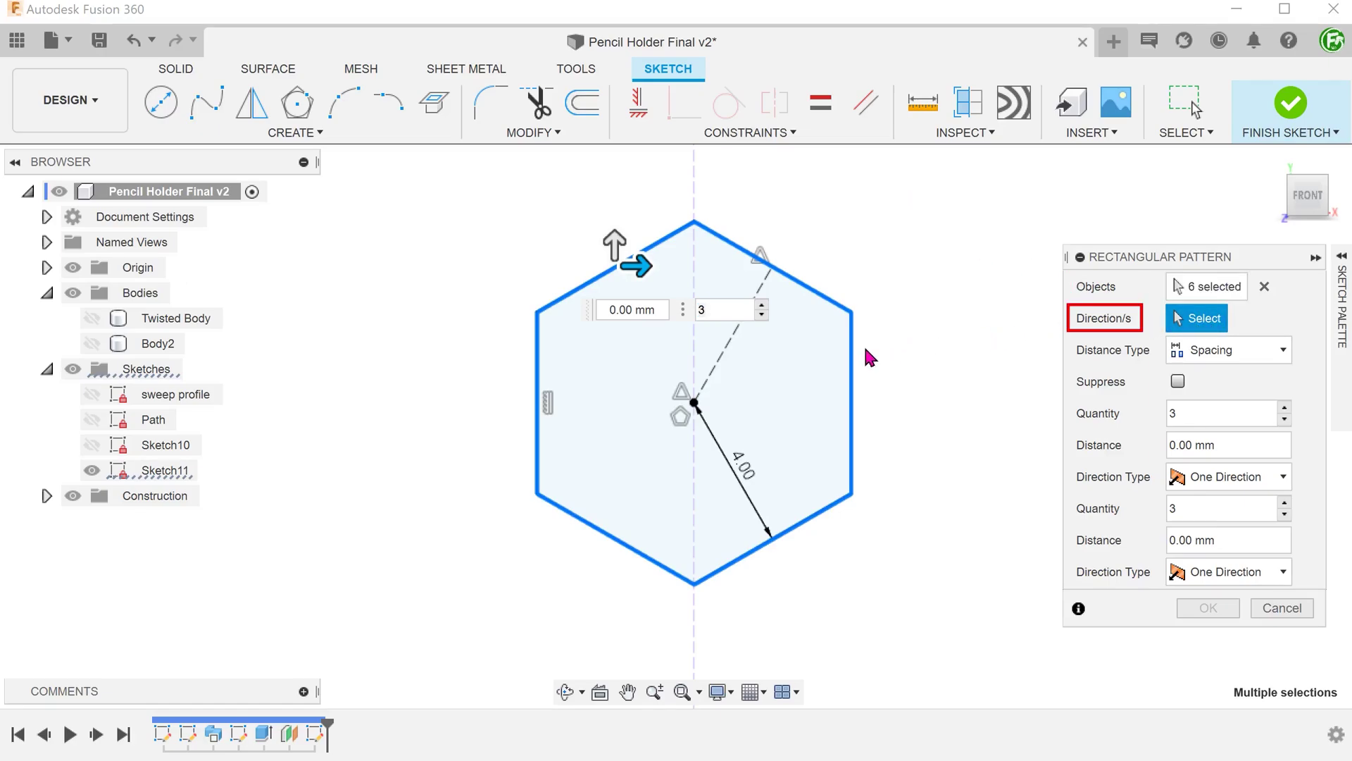
{"action": "left_click", "coordinate": [716, 361]}
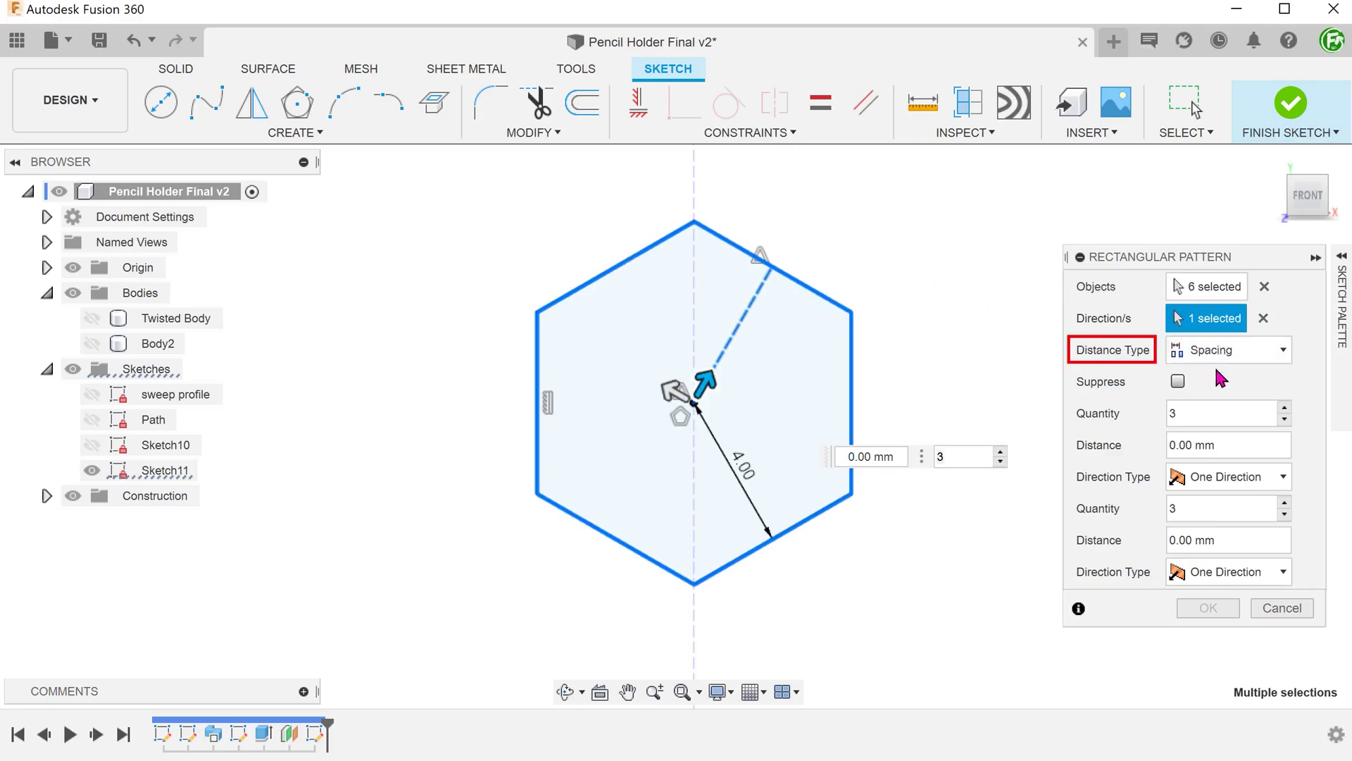
{"action": "left_click_drag", "start_coordinate": [1204, 412], "coordinate": [1159, 414]}
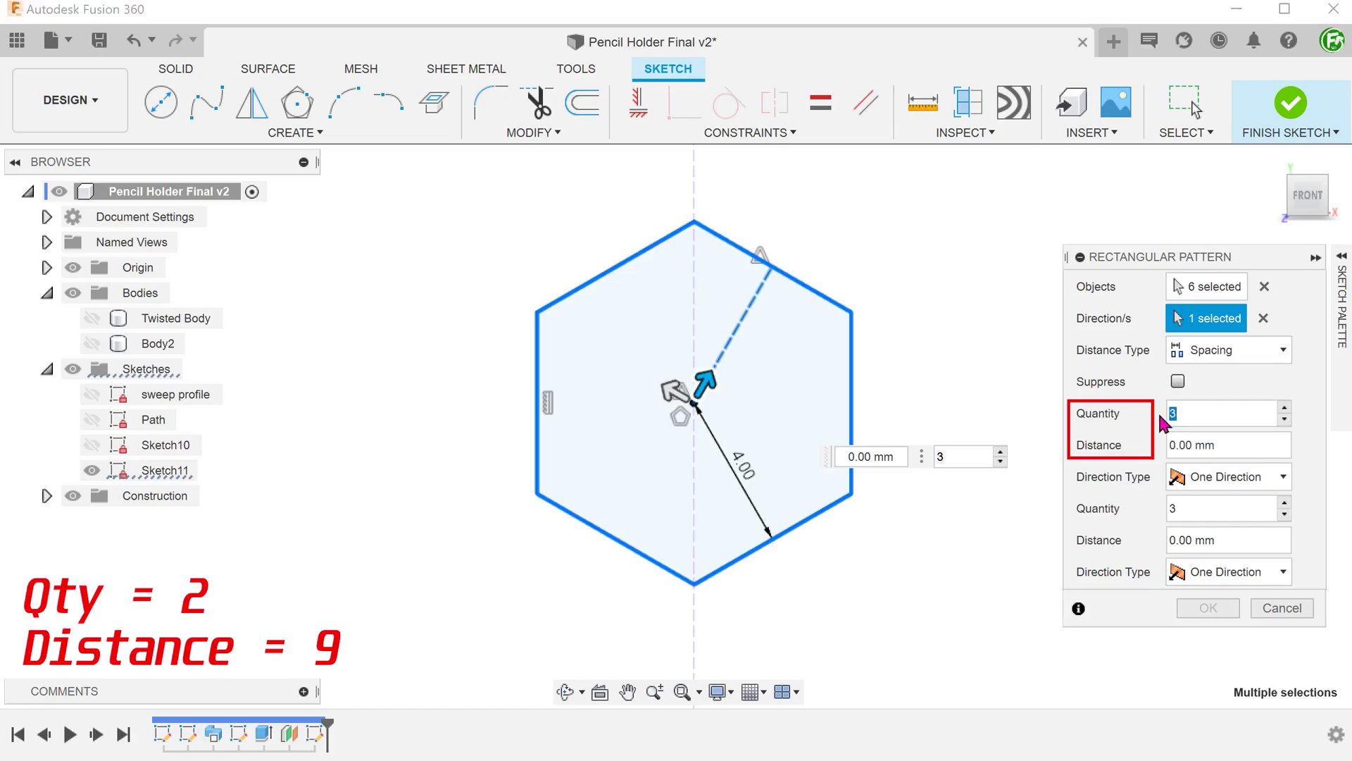
{"action": "type", "text": "2"}
{"action": "key", "text": "Tab"}
{"action": "type", "text": "9"}
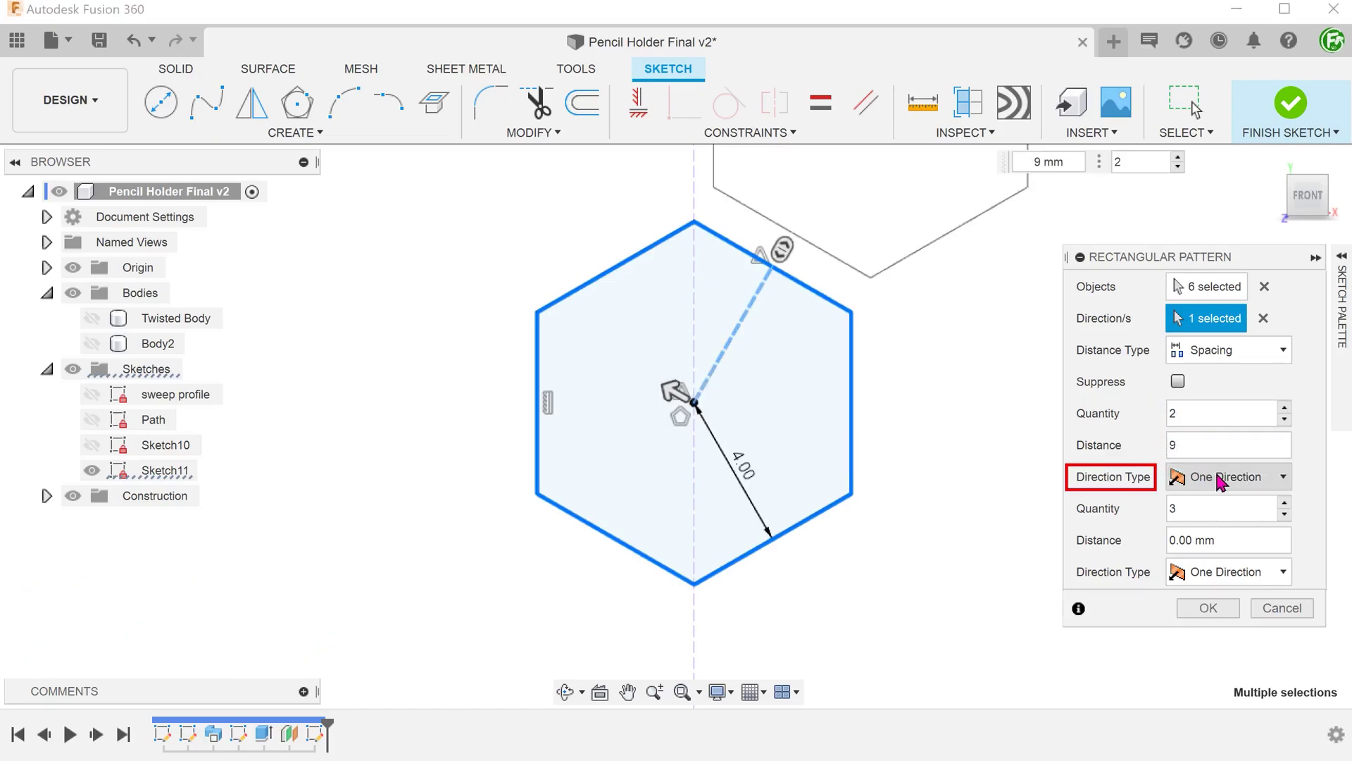
{"action": "left_click", "coordinate": [1207, 608]}
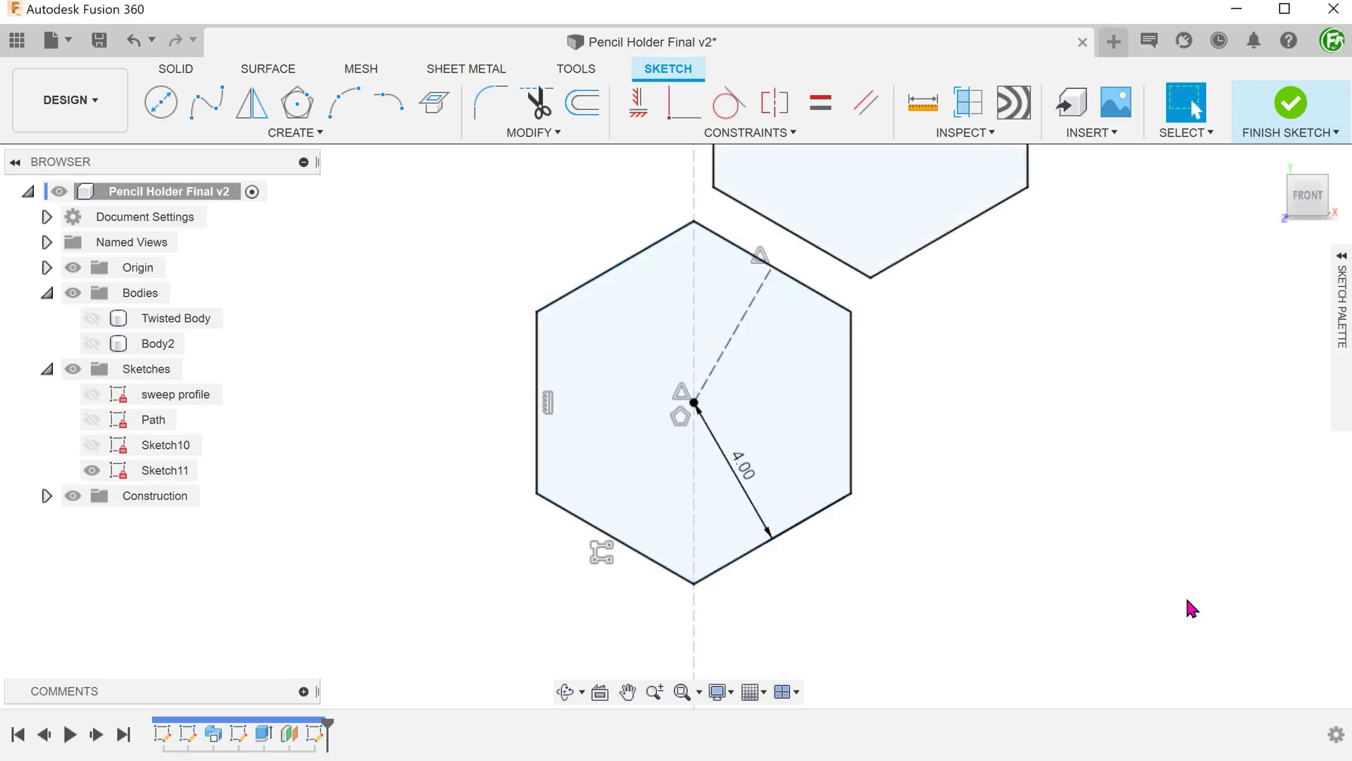
{"action": "scroll", "coordinate": [967, 415], "scroll_direction": "down", "scroll_amount": 1}
{"action": "scroll", "coordinate": [988, 407], "scroll_direction": "down", "scroll_amount": 1}
{"action": "middle_click_drag", "start_coordinate": [988, 407], "coordinate": [869, 501]}
{"action": "scroll", "coordinate": [877, 492], "scroll_direction": "down", "scroll_amount": 1}
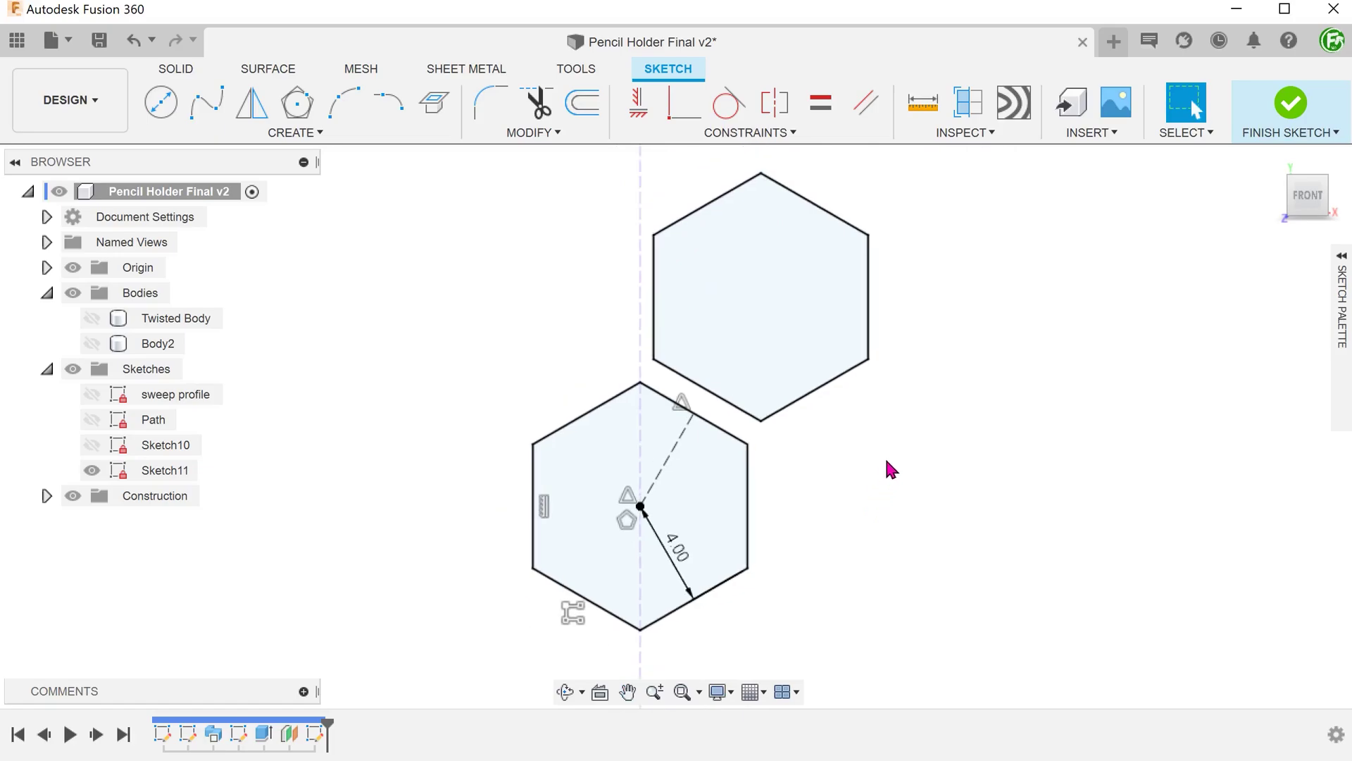
{"action": "scroll", "coordinate": [885, 466], "scroll_direction": "down", "scroll_amount": 1}
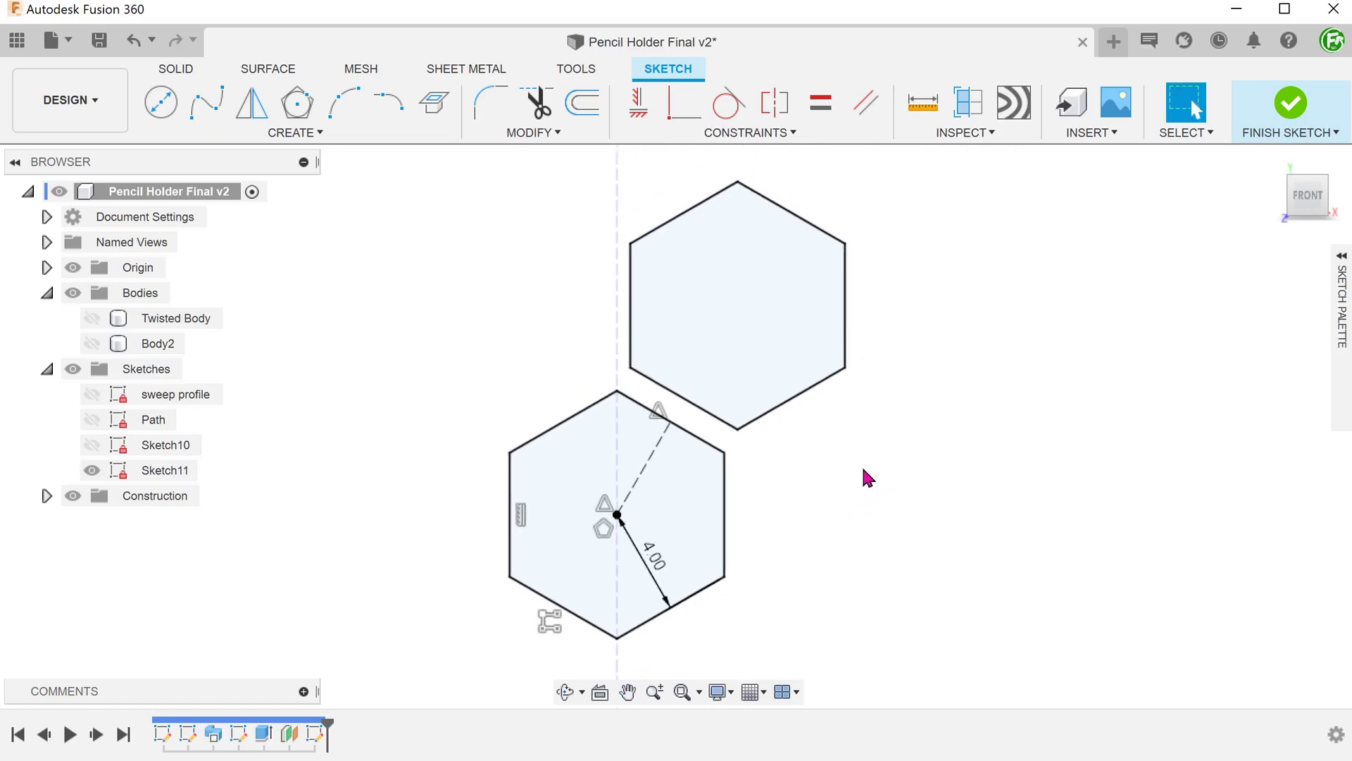
Step: Start a rectangular pattern of both hexagons with both directions set to Symmetric
{"action": "left_click", "coordinate": [300, 135]}
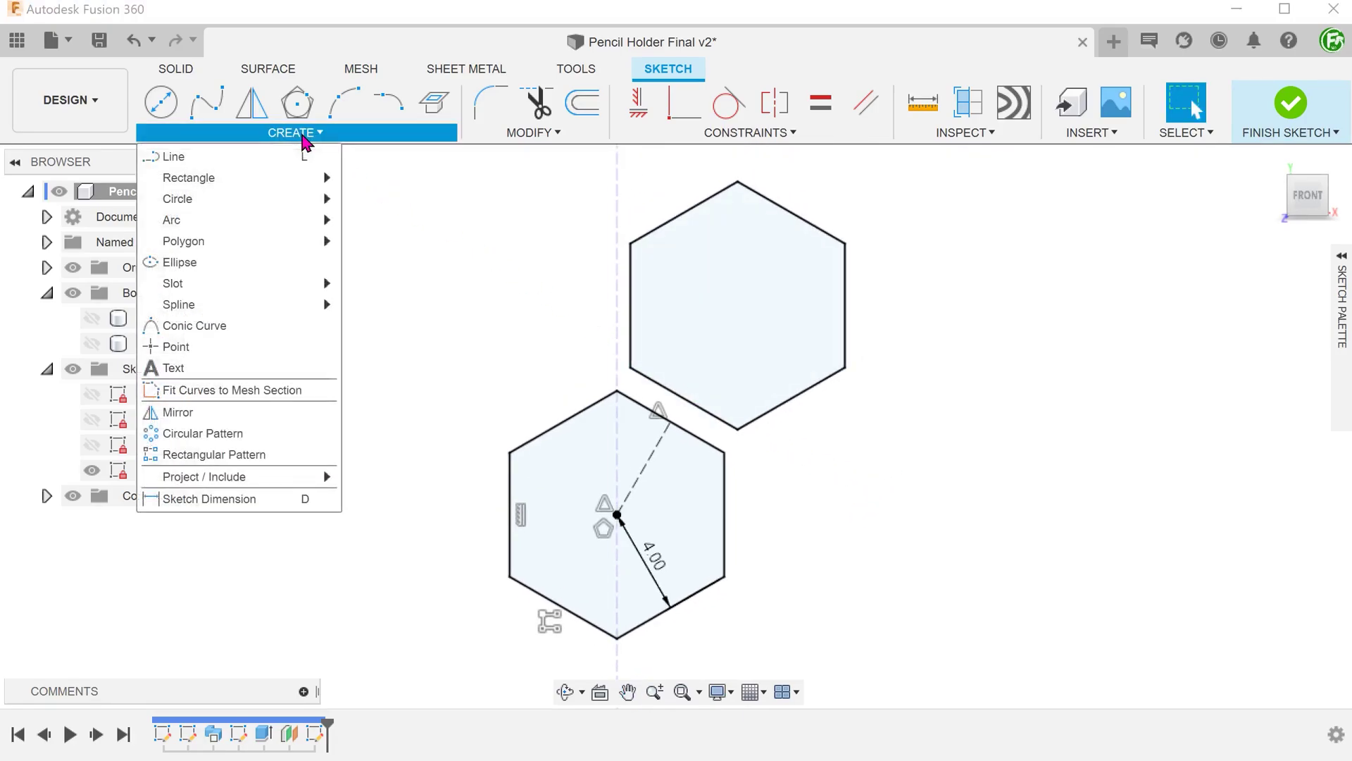
{"action": "left_click", "coordinate": [283, 462]}
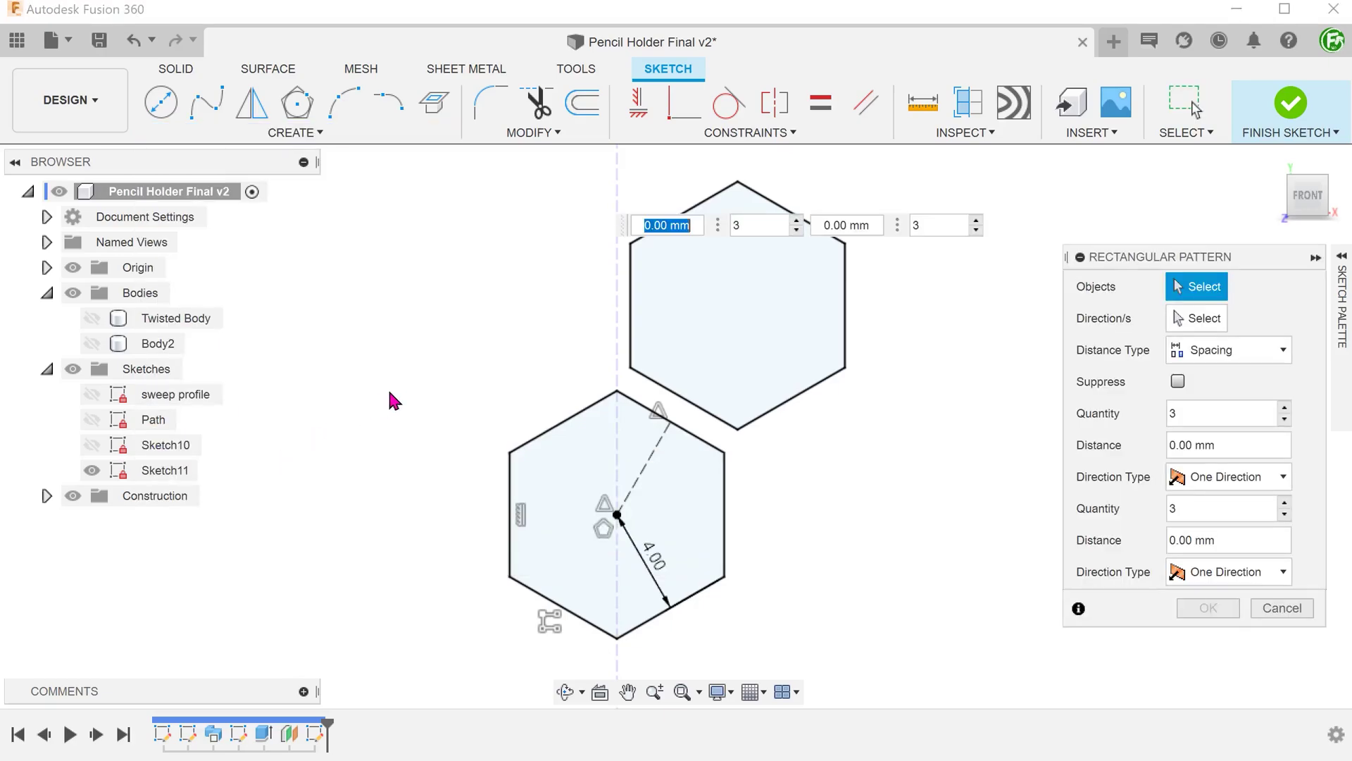
{"action": "left_click", "coordinate": [631, 325]}
{"action": "left_click", "coordinate": [572, 419]}
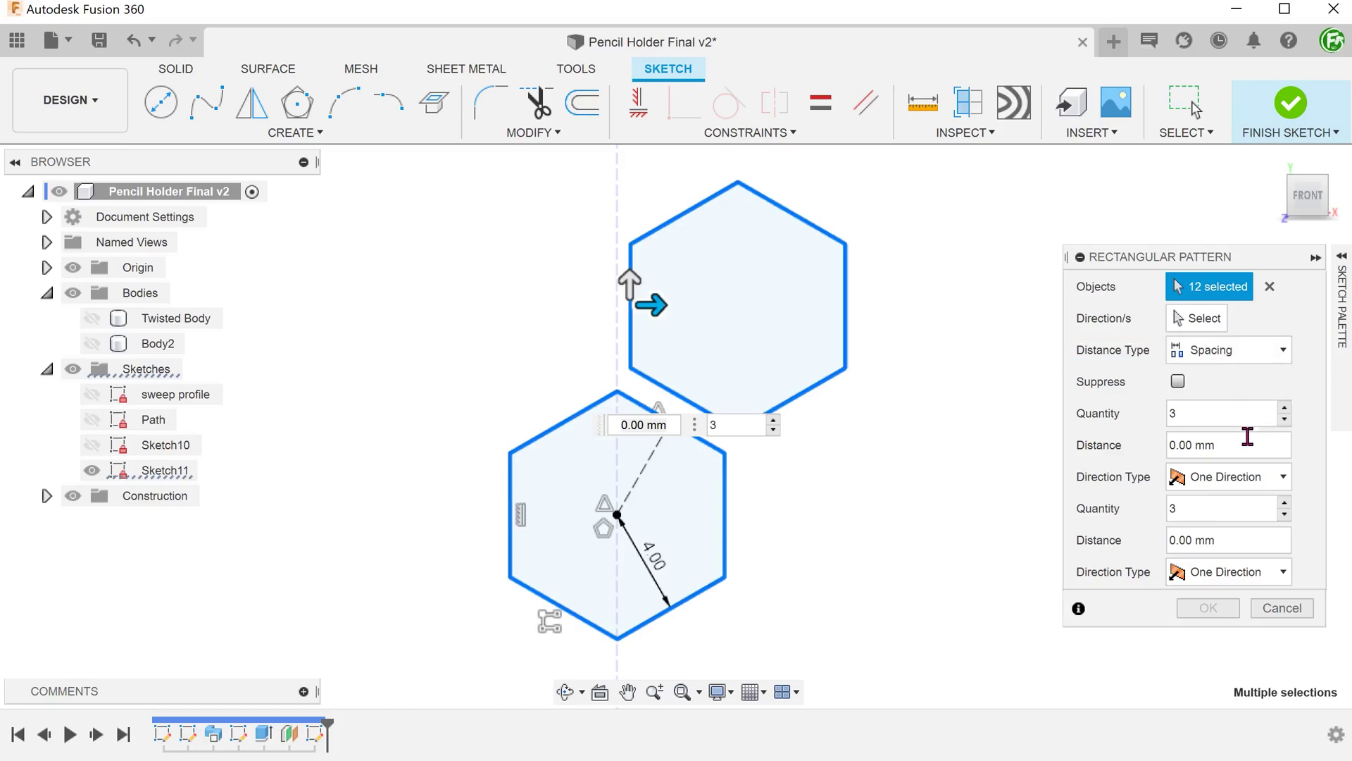
{"action": "left_click", "coordinate": [1246, 477]}
{"action": "left_click", "coordinate": [1246, 520]}
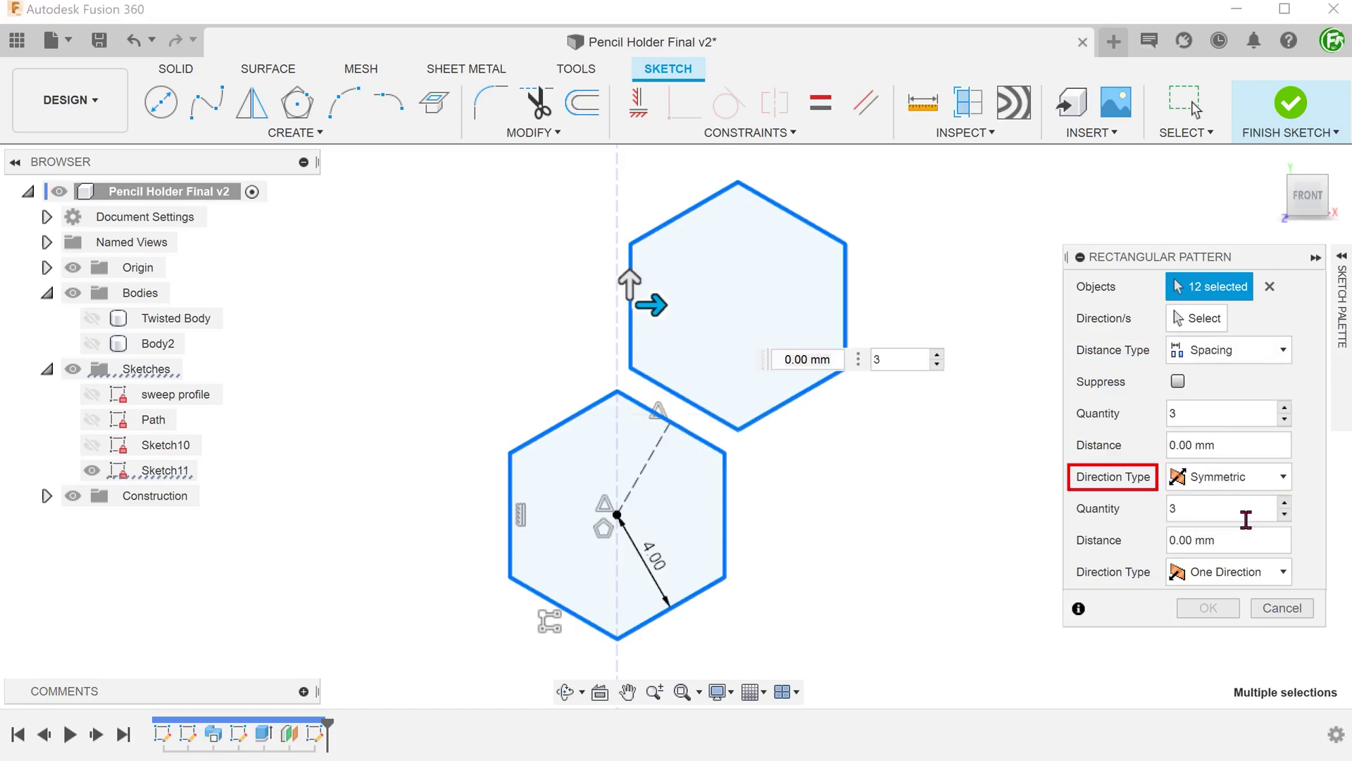
{"action": "left_click", "coordinate": [1247, 571]}
{"action": "left_click", "coordinate": [1243, 623]}
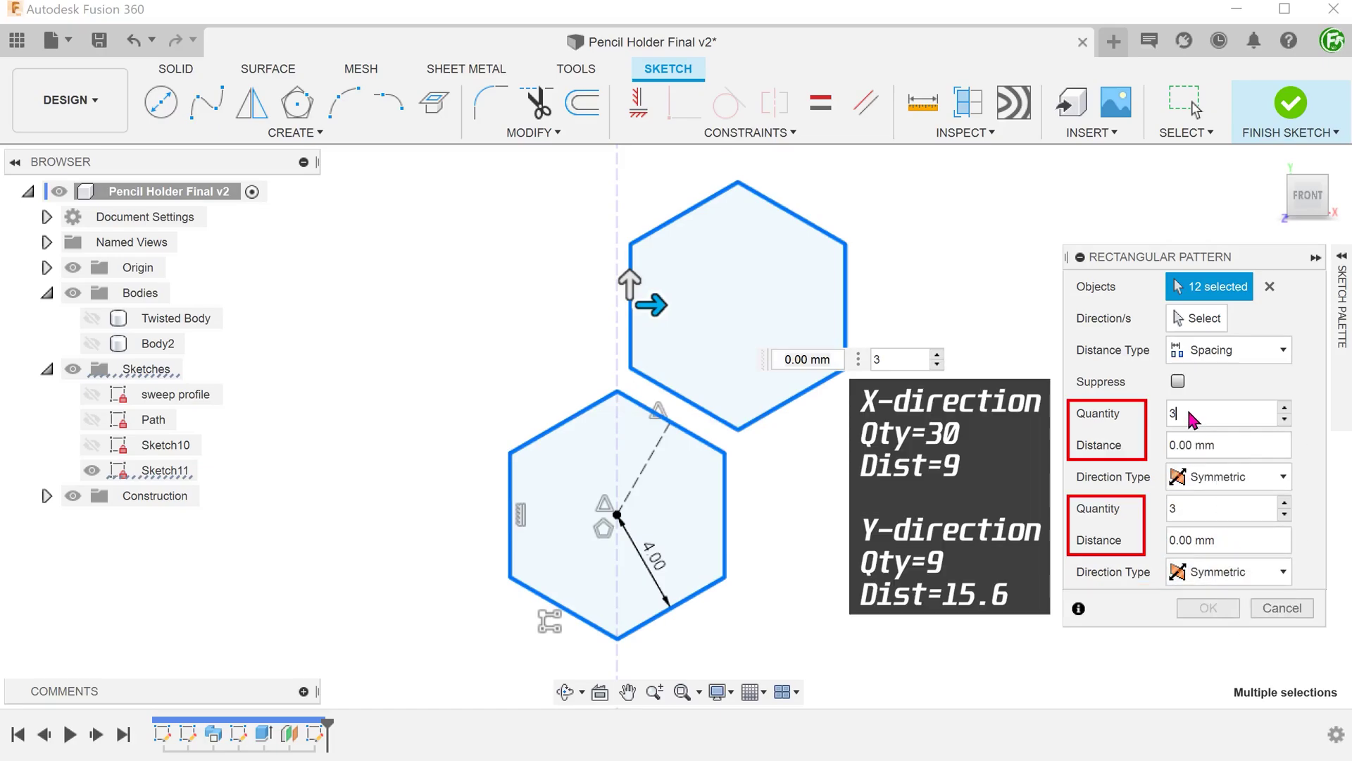
Step: Set quantity 30 at 9 mm and 9 rows at 15.6 mm and apply the honeycomb grid
{"action": "left_click_drag", "start_coordinate": [1186, 407], "coordinate": [1163, 417]}
{"action": "type", "text": "30"}
{"action": "left_click_drag", "start_coordinate": [1223, 448], "coordinate": [1168, 451]}
{"action": "type", "text": "9"}
{"action": "mouse_move", "coordinate": [1188, 509]}
{"action": "left_mouse_down"}
{"action": "mouse_move", "coordinate": [1165, 512]}
{"action": "mouse_move", "coordinate": [1162, 544]}
{"action": "left_mouse_up"}
{"action": "type", "text": "9"}
{"action": "type", "text": "15.6"}
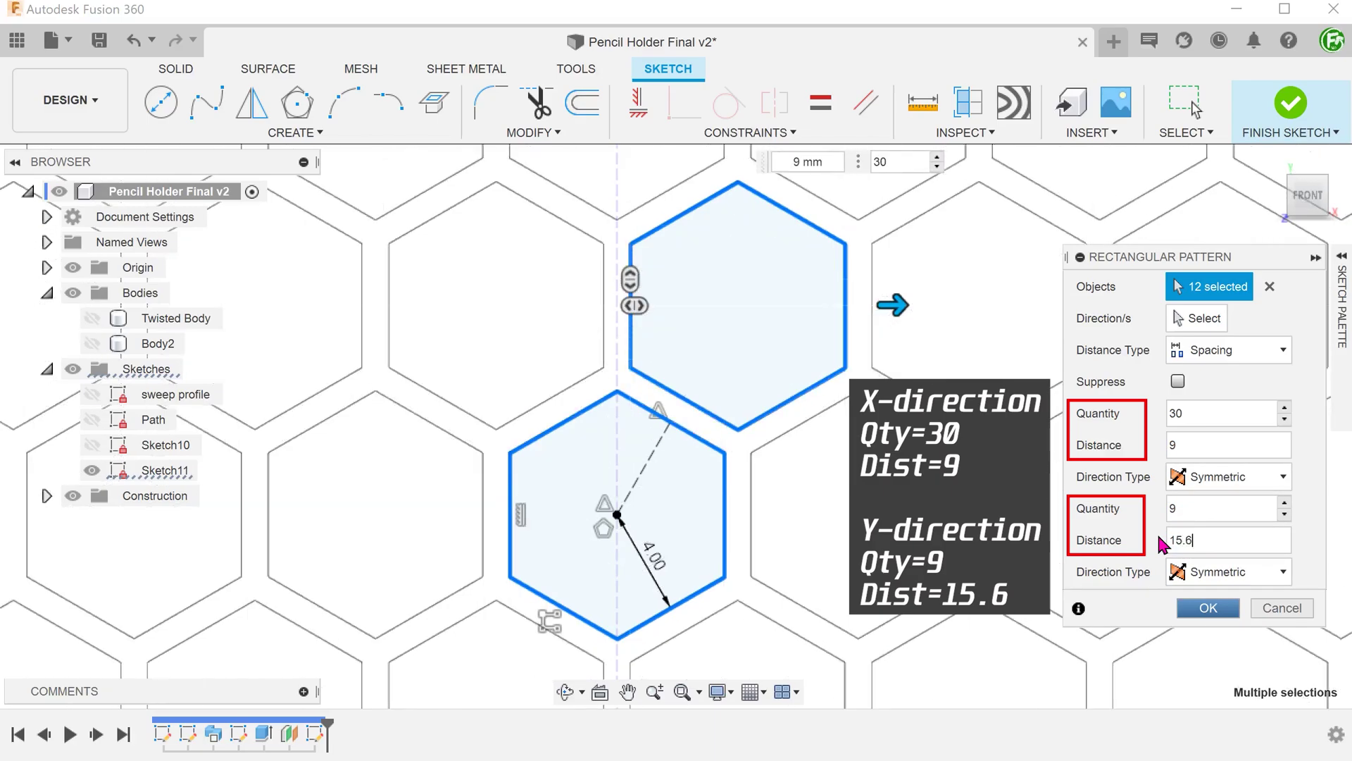
{"action": "left_click", "coordinate": [1201, 608]}
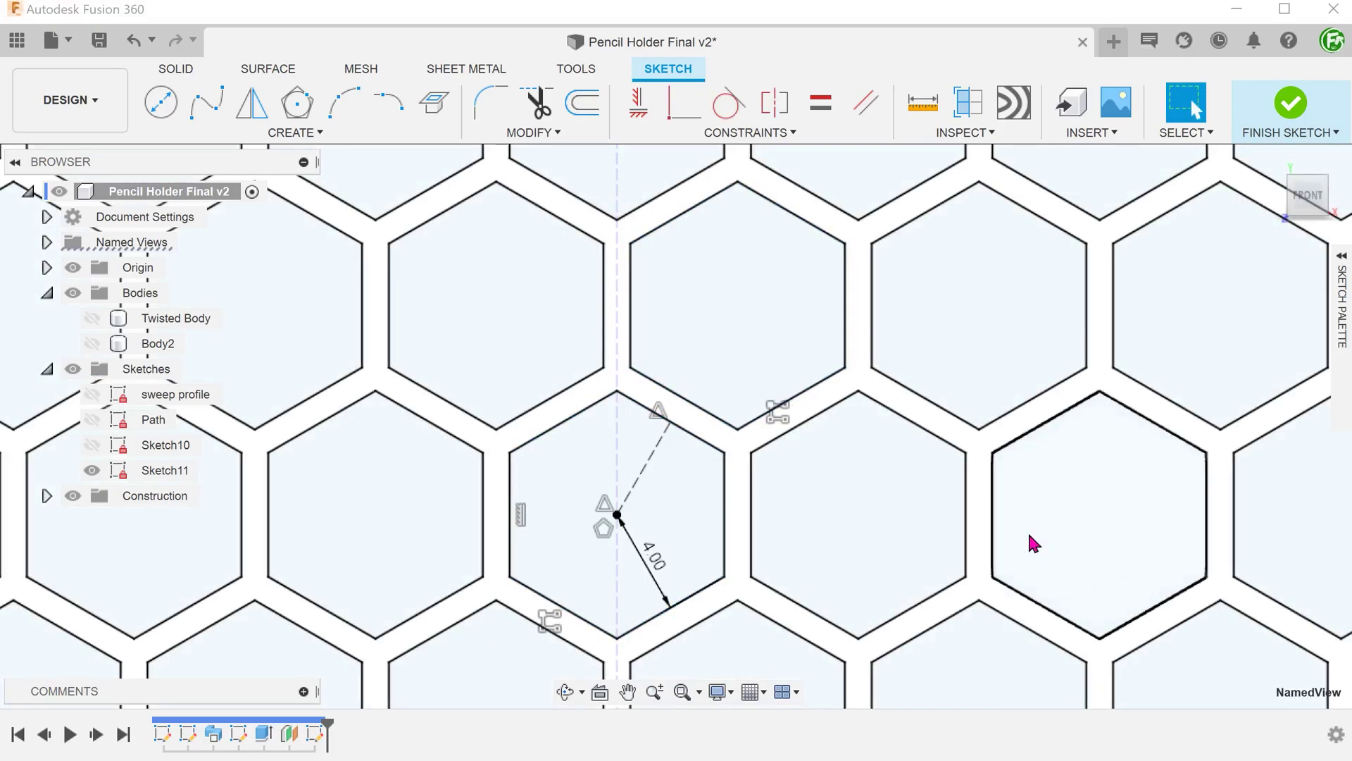
Step: Reopen the hexagon pattern's settings for editing
{"action": "left_click", "coordinate": [779, 418]}
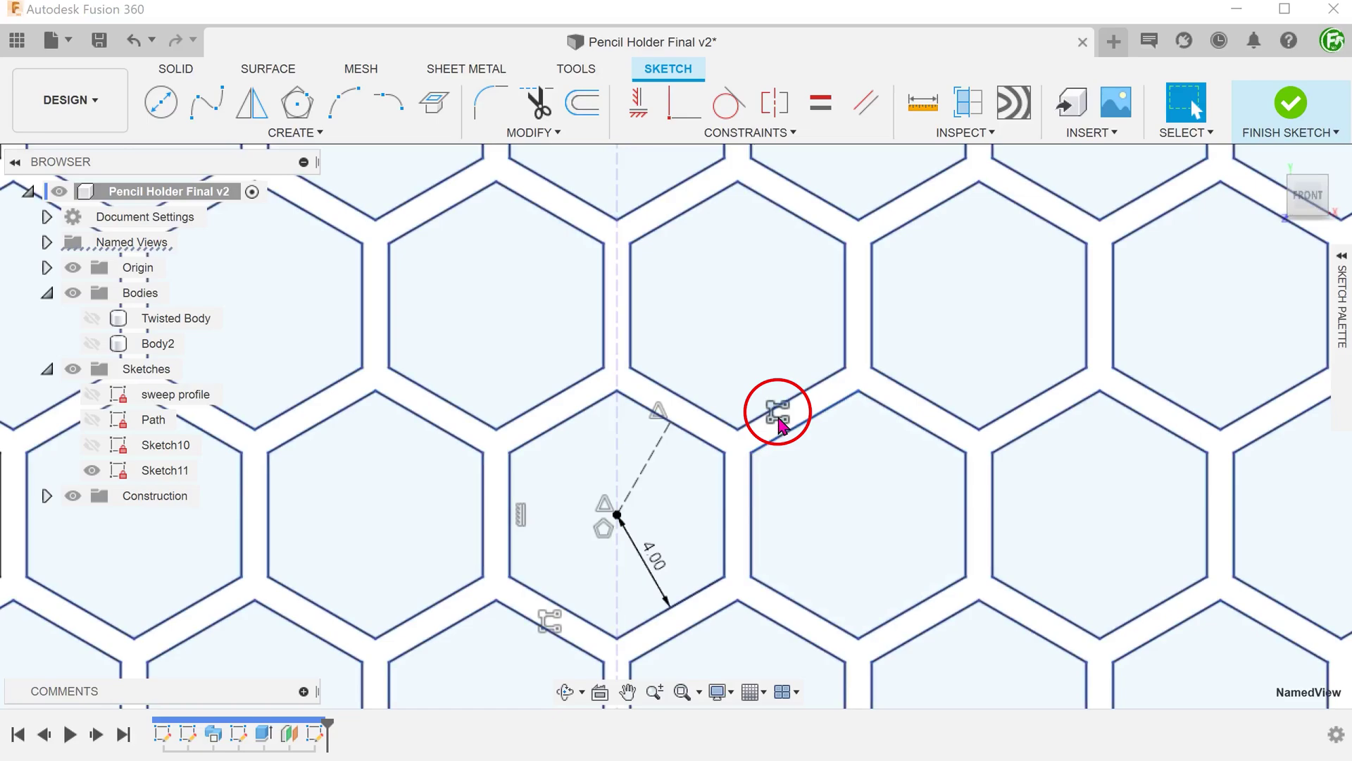
{"action": "double_click", "coordinate": [779, 417]}
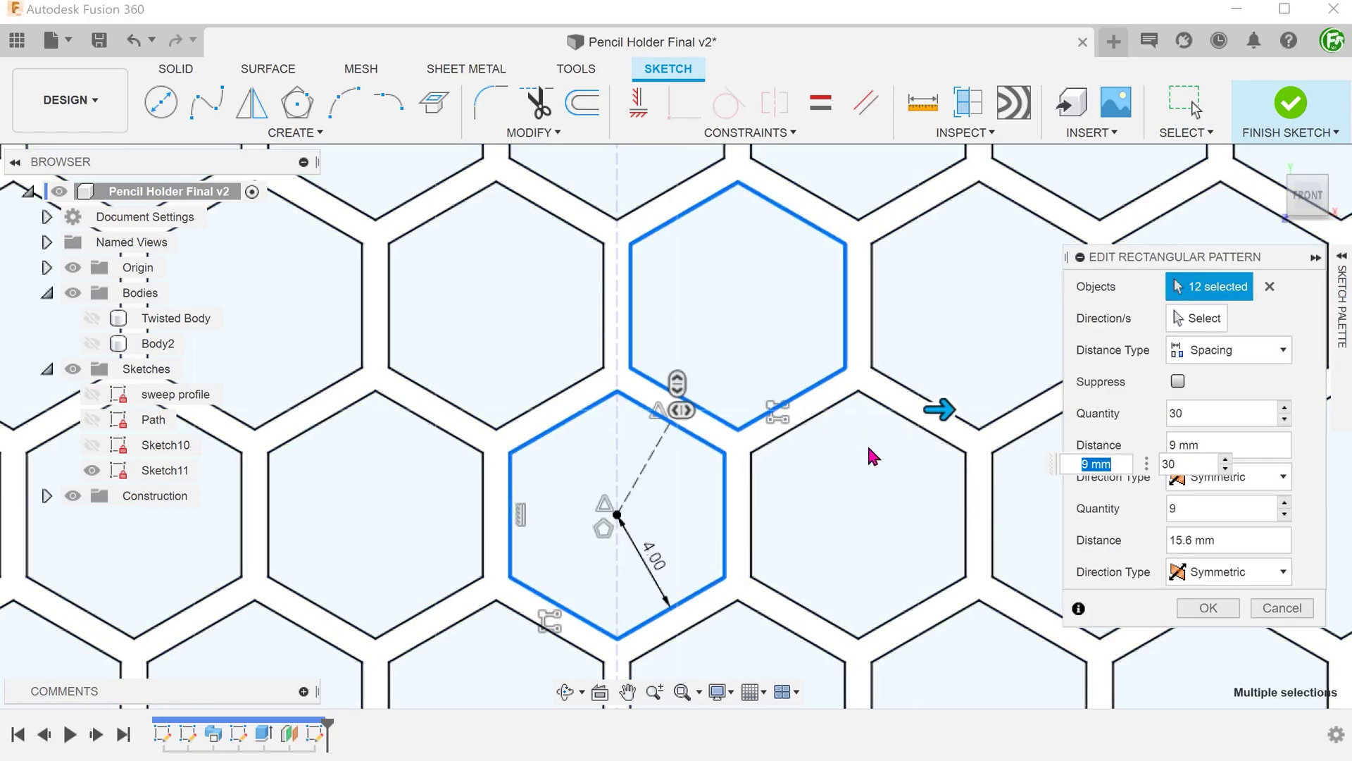
{"action": "left_click", "coordinate": [1280, 609]}
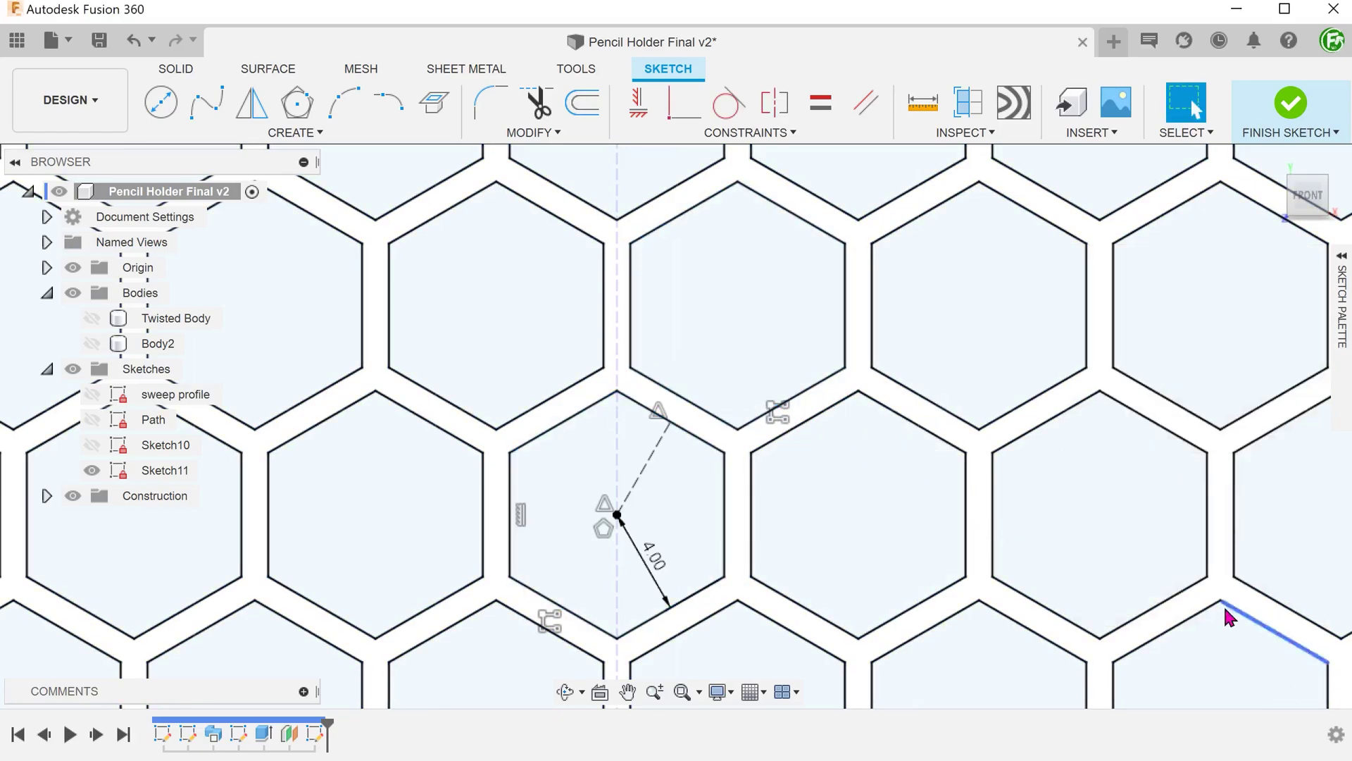
{"action": "right_click", "coordinate": [550, 621]}
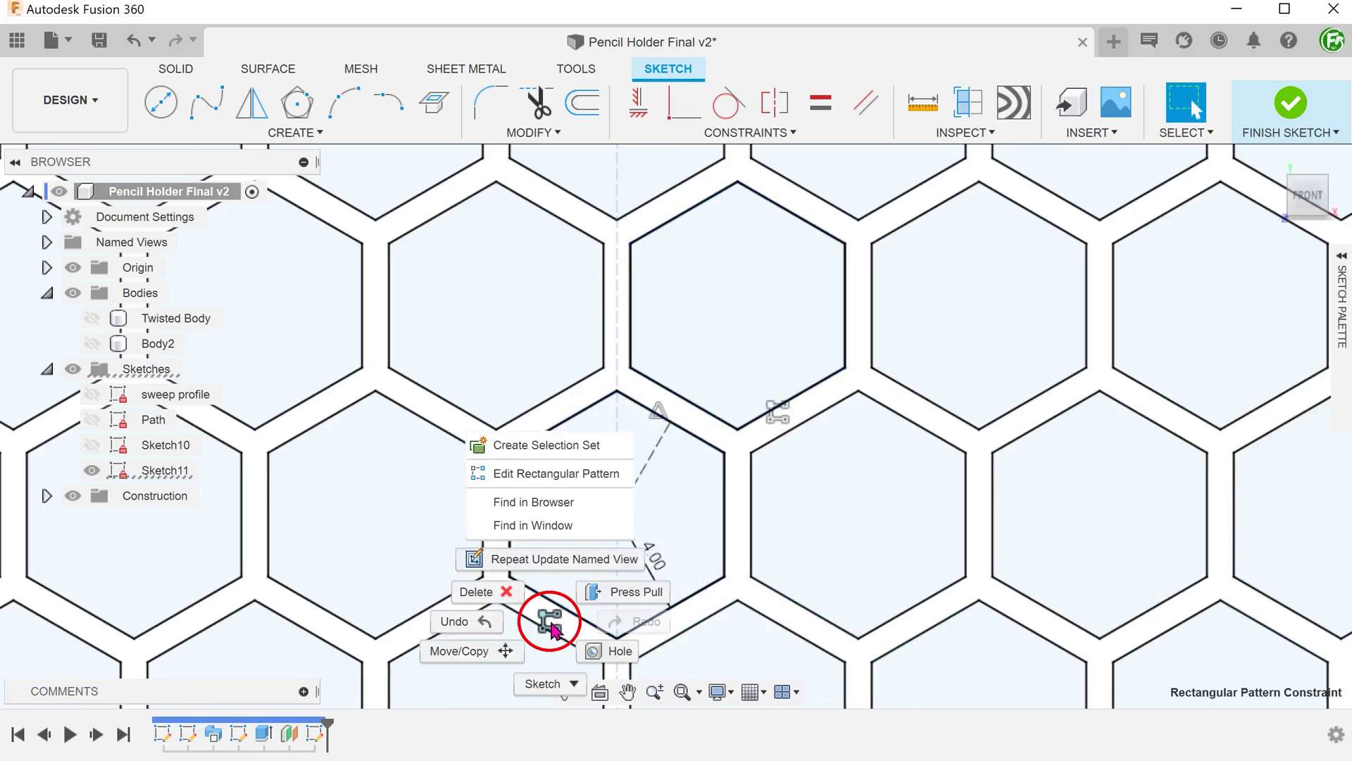
{"action": "left_click", "coordinate": [559, 475]}
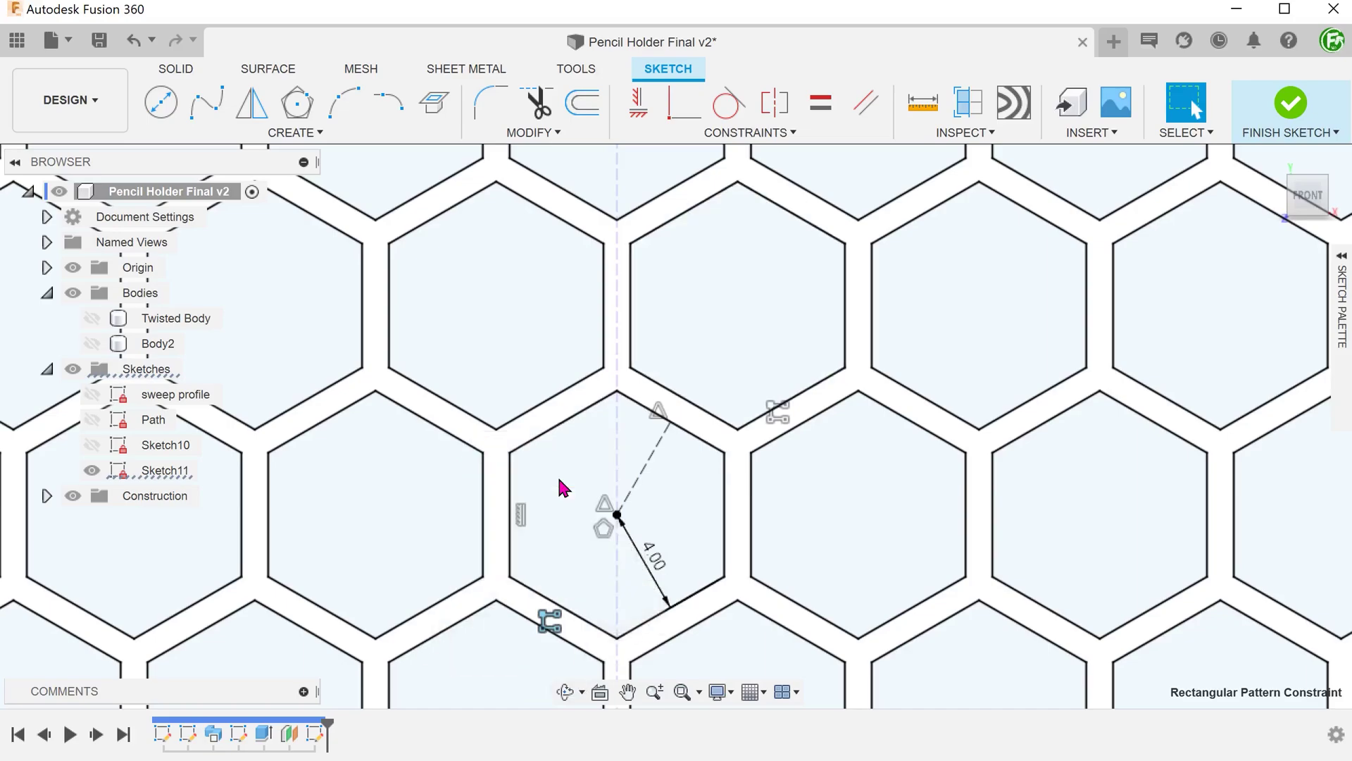
{"action": "left_click", "coordinate": [1290, 106]}
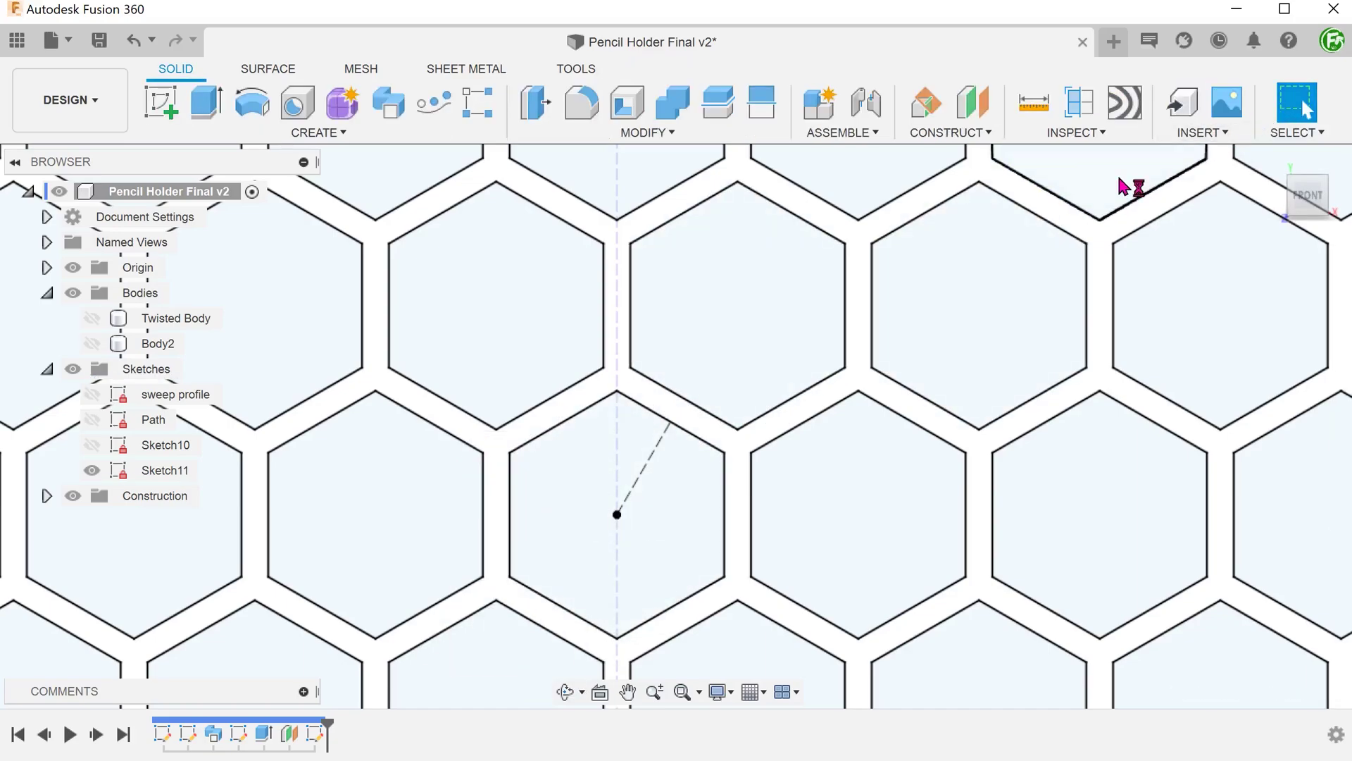
{"action": "key", "text": "F6"}
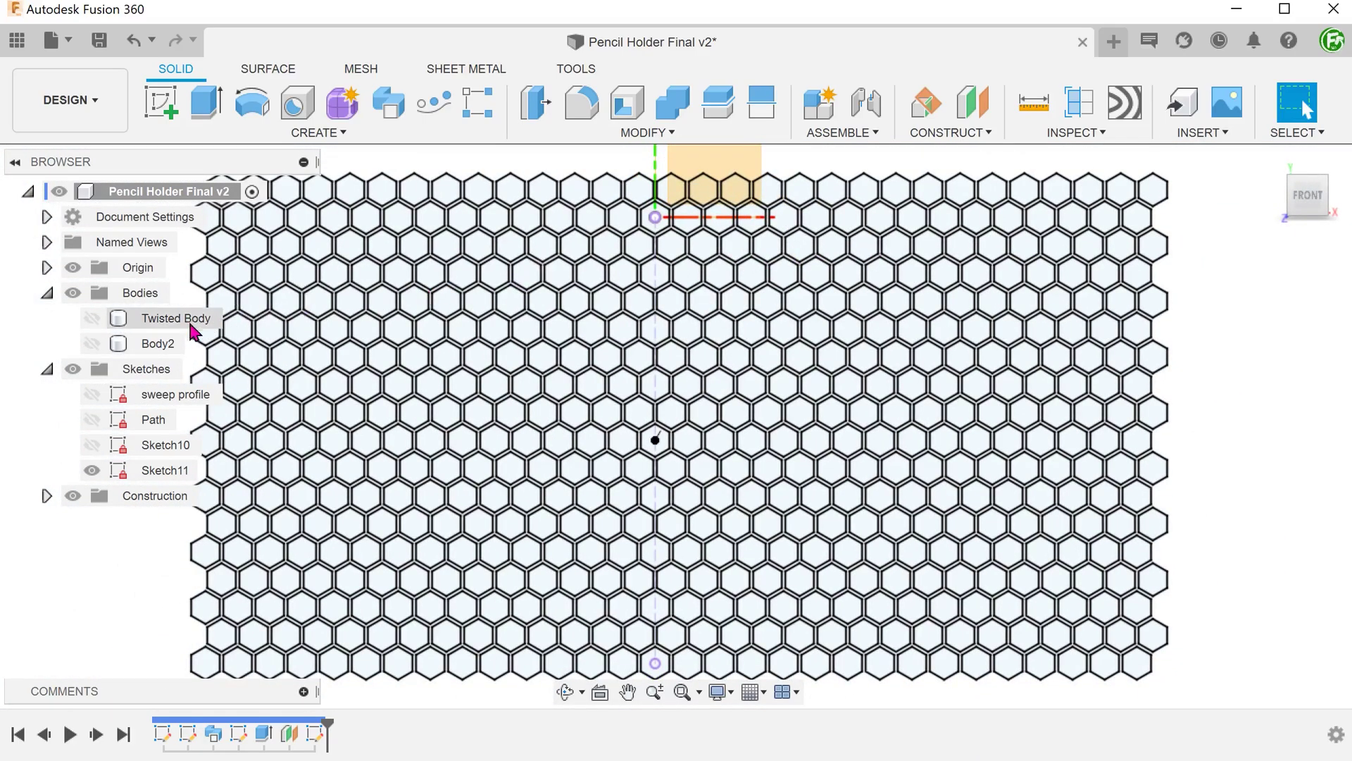
{"action": "left_click", "coordinate": [96, 347]}
{"action": "left_click", "coordinate": [97, 349]}
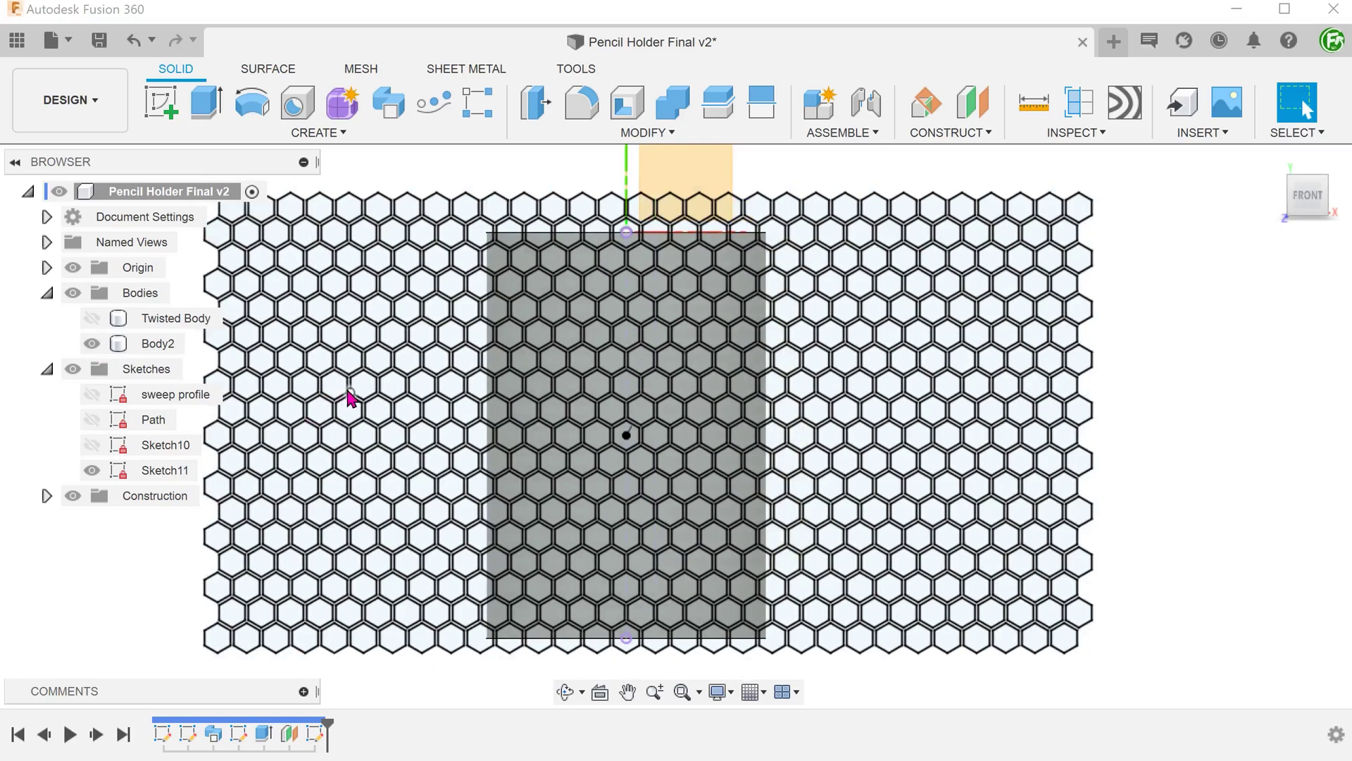
{"action": "scroll", "coordinate": [402, 394], "scroll_direction": "down", "scroll_amount": 1}
{"action": "scroll", "coordinate": [454, 420], "scroll_direction": "down", "scroll_amount": 1}
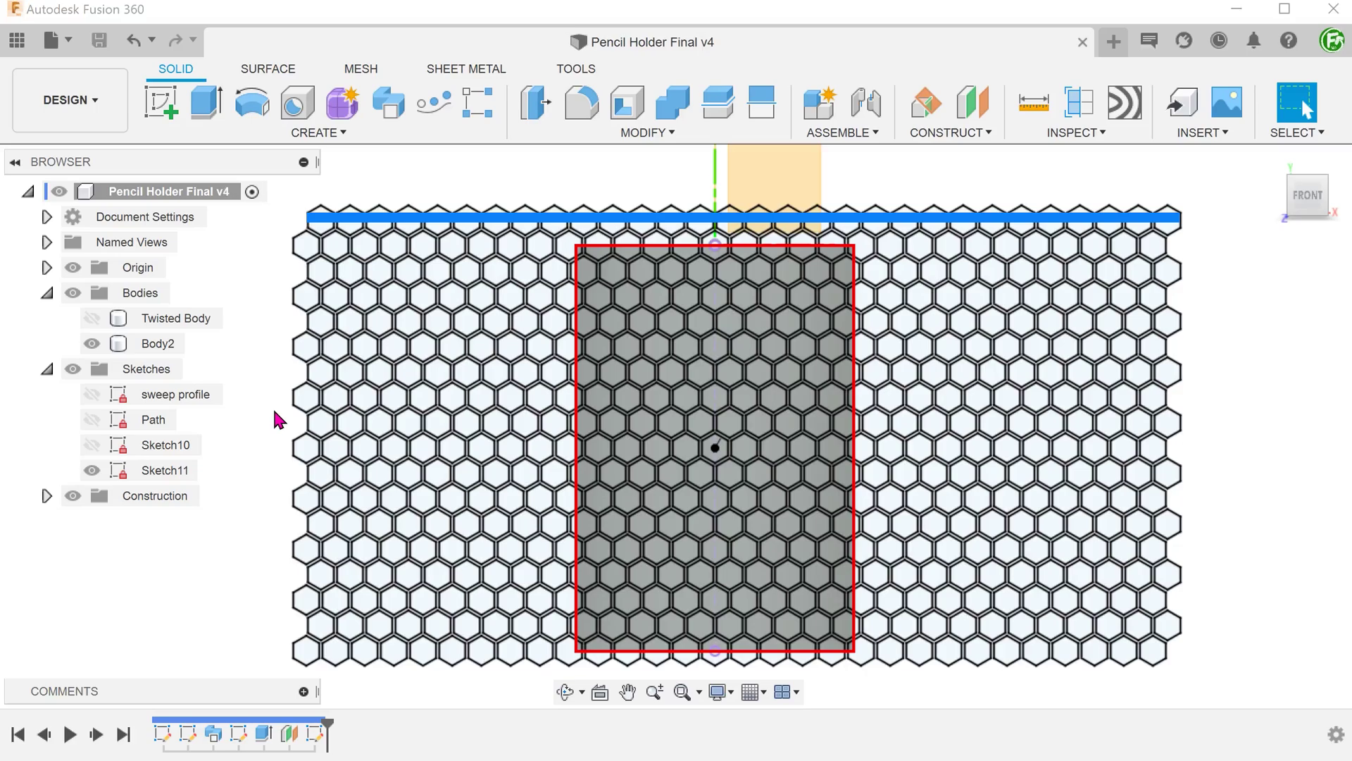
Step: Measure the cylinder's top circular edge (270.177 mm length, 43 mm radius)
{"action": "left_click", "coordinate": [66, 271]}
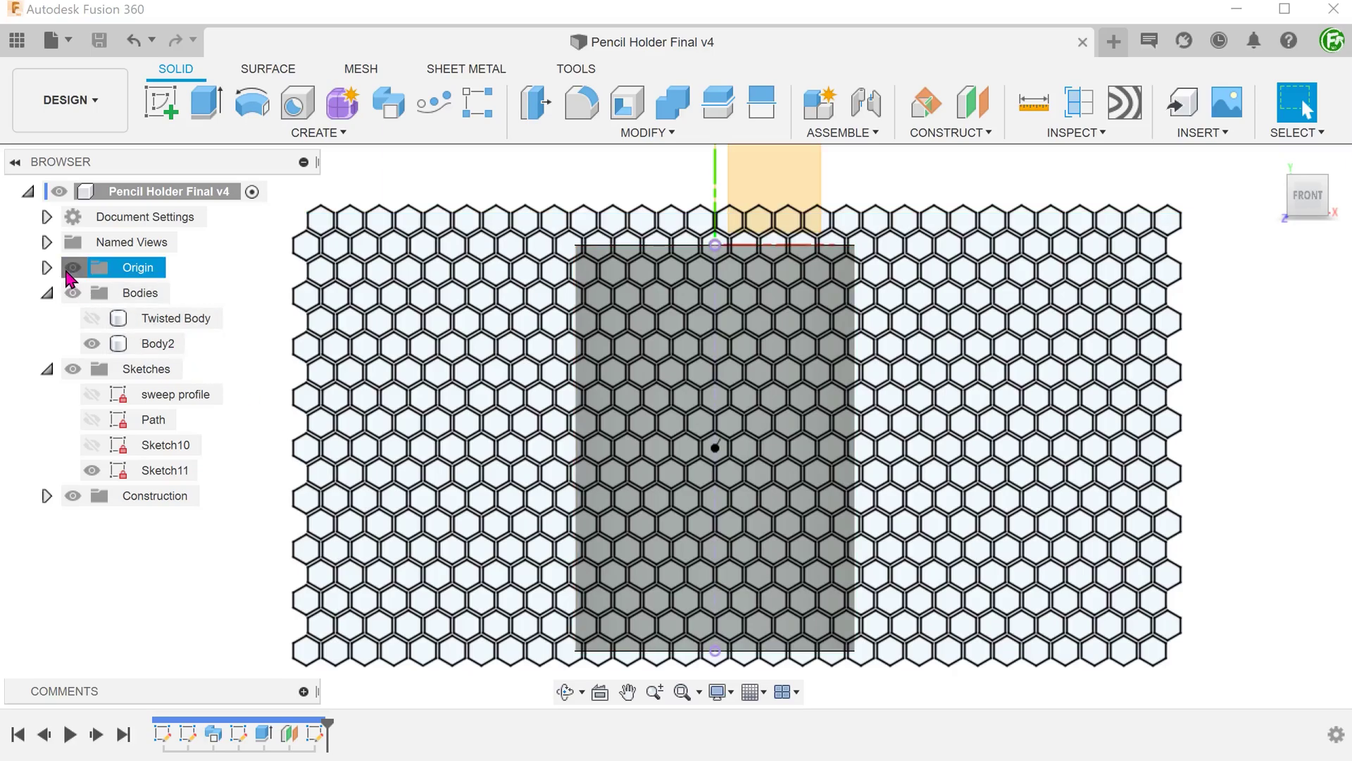
{"action": "left_click", "coordinate": [1050, 136]}
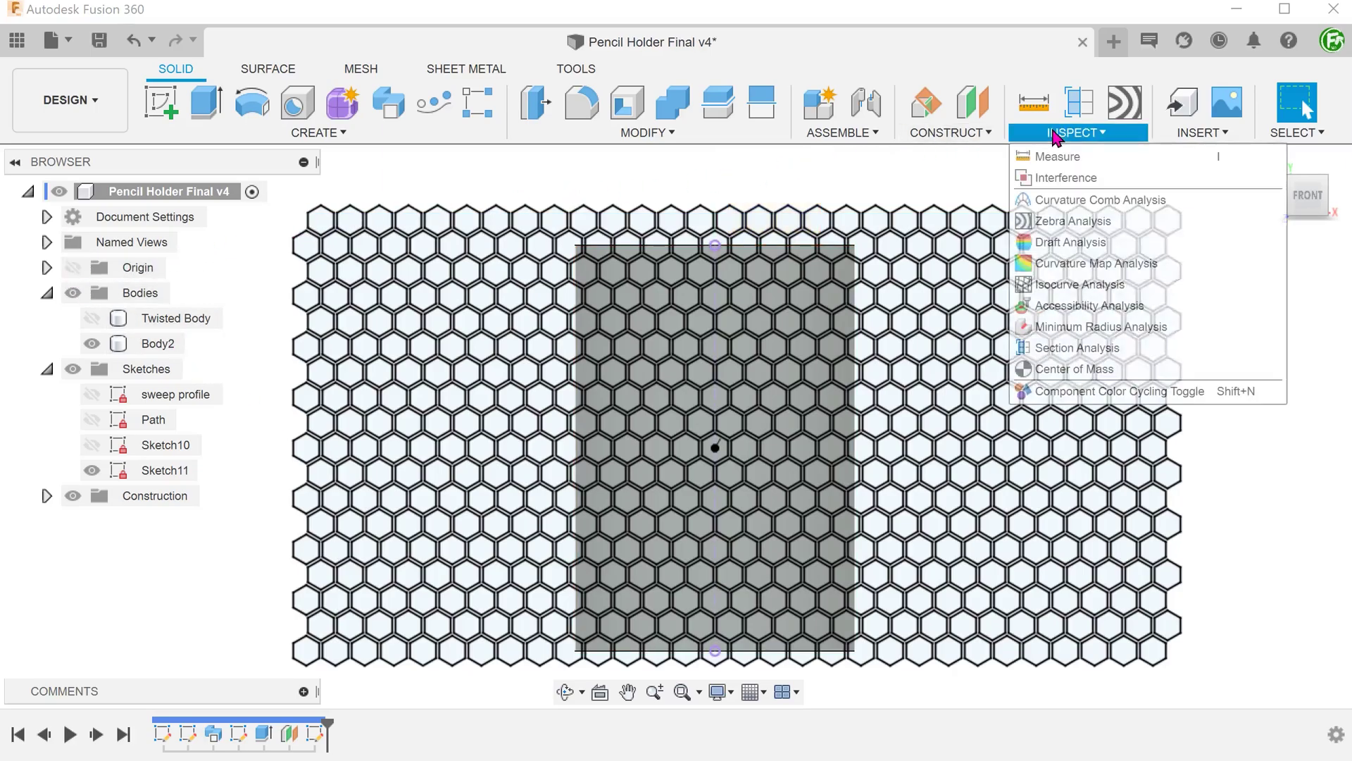
{"action": "left_click", "coordinate": [1128, 161]}
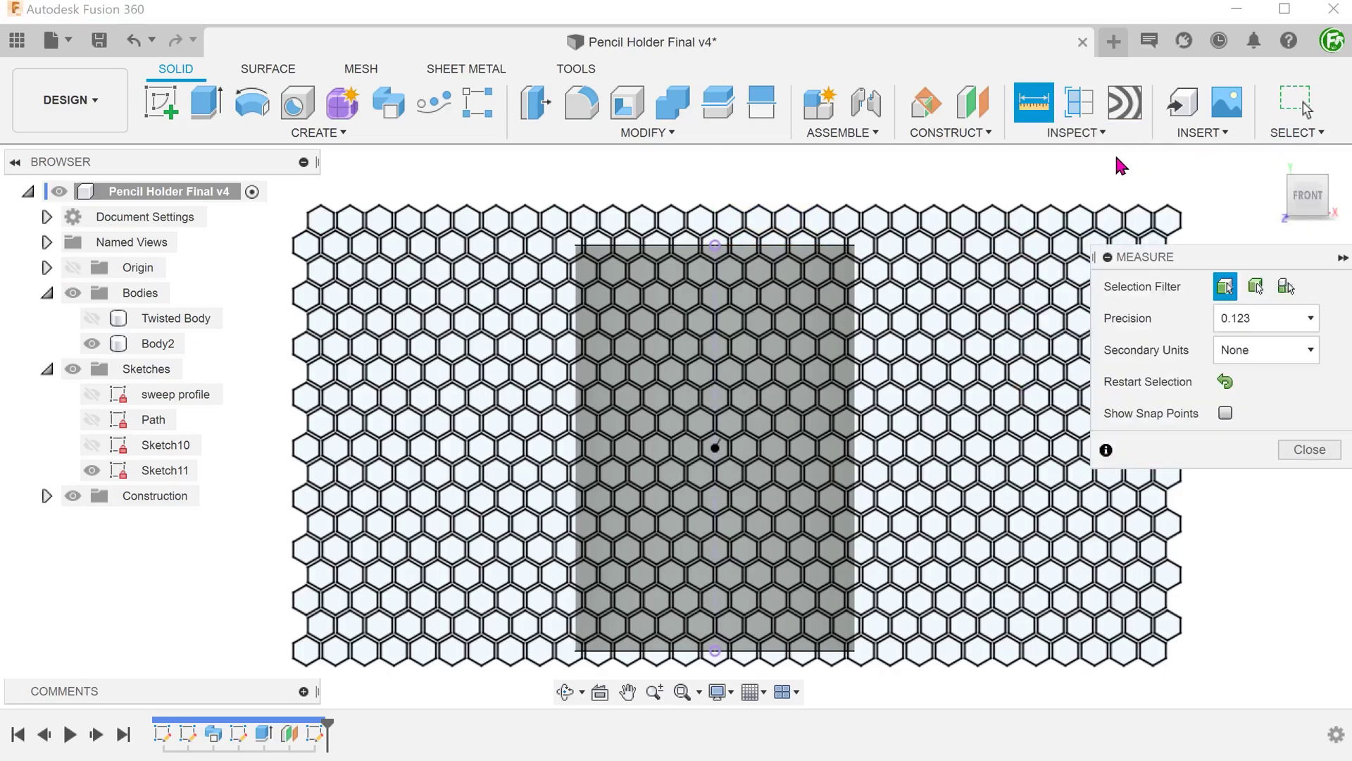
{"action": "middle_click_drag", "start_coordinate": [1112, 152], "coordinate": [914, 277], "text": "shift"}
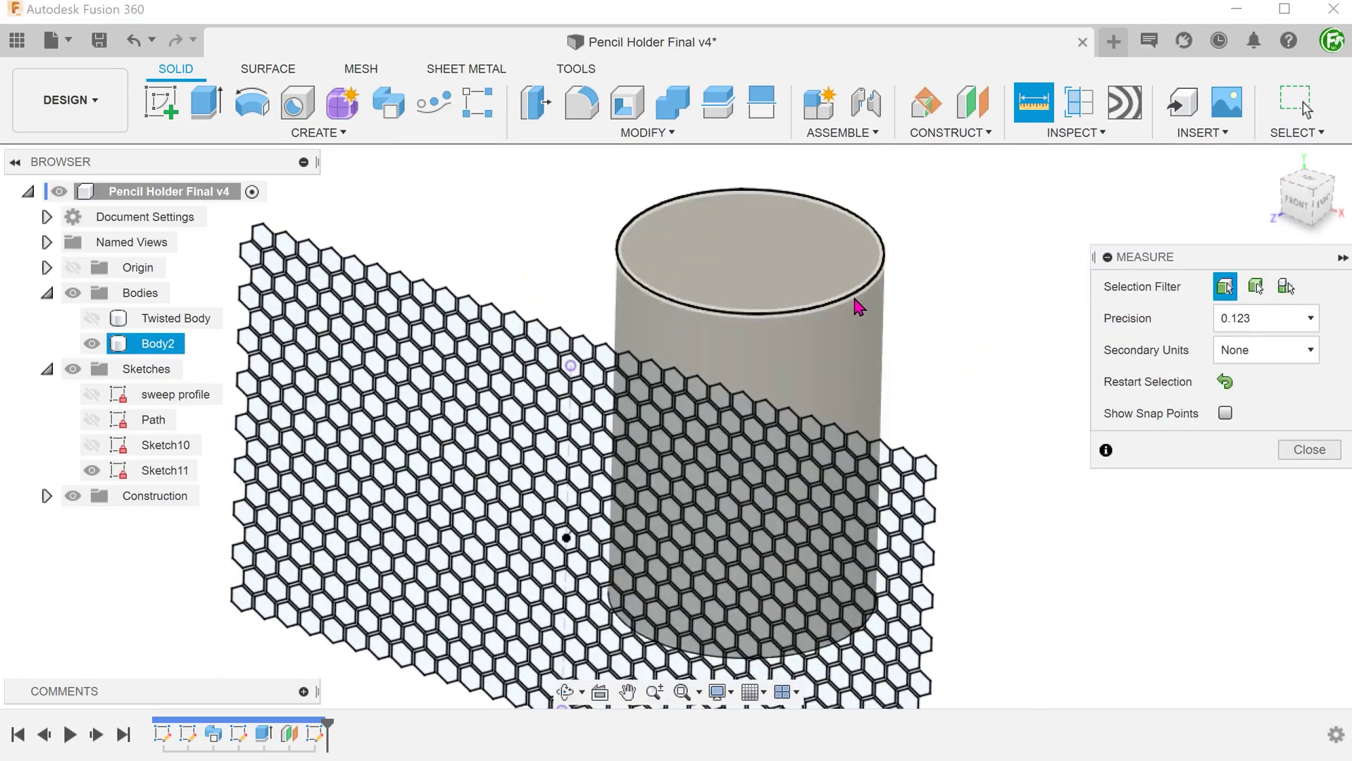
{"action": "left_click", "coordinate": [858, 302]}
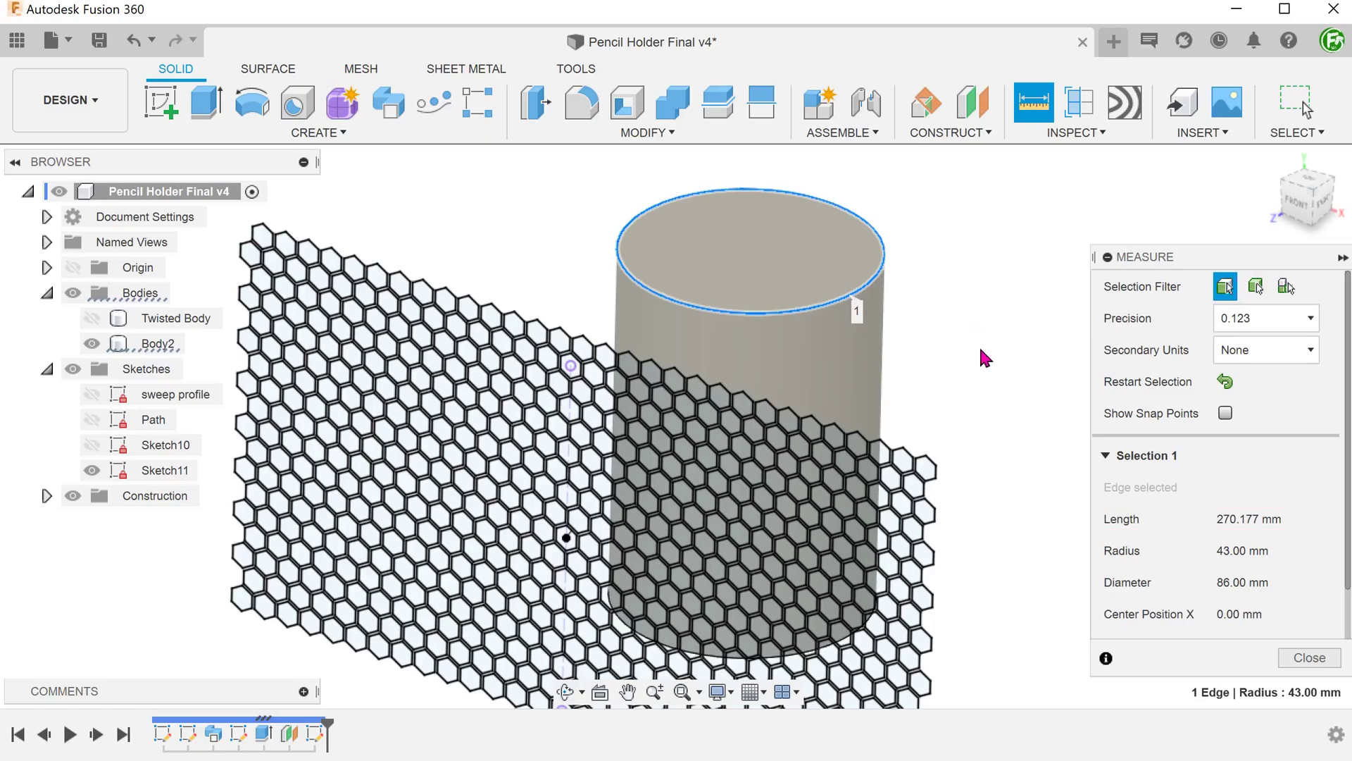
{"action": "left_click", "coordinate": [1308, 657]}
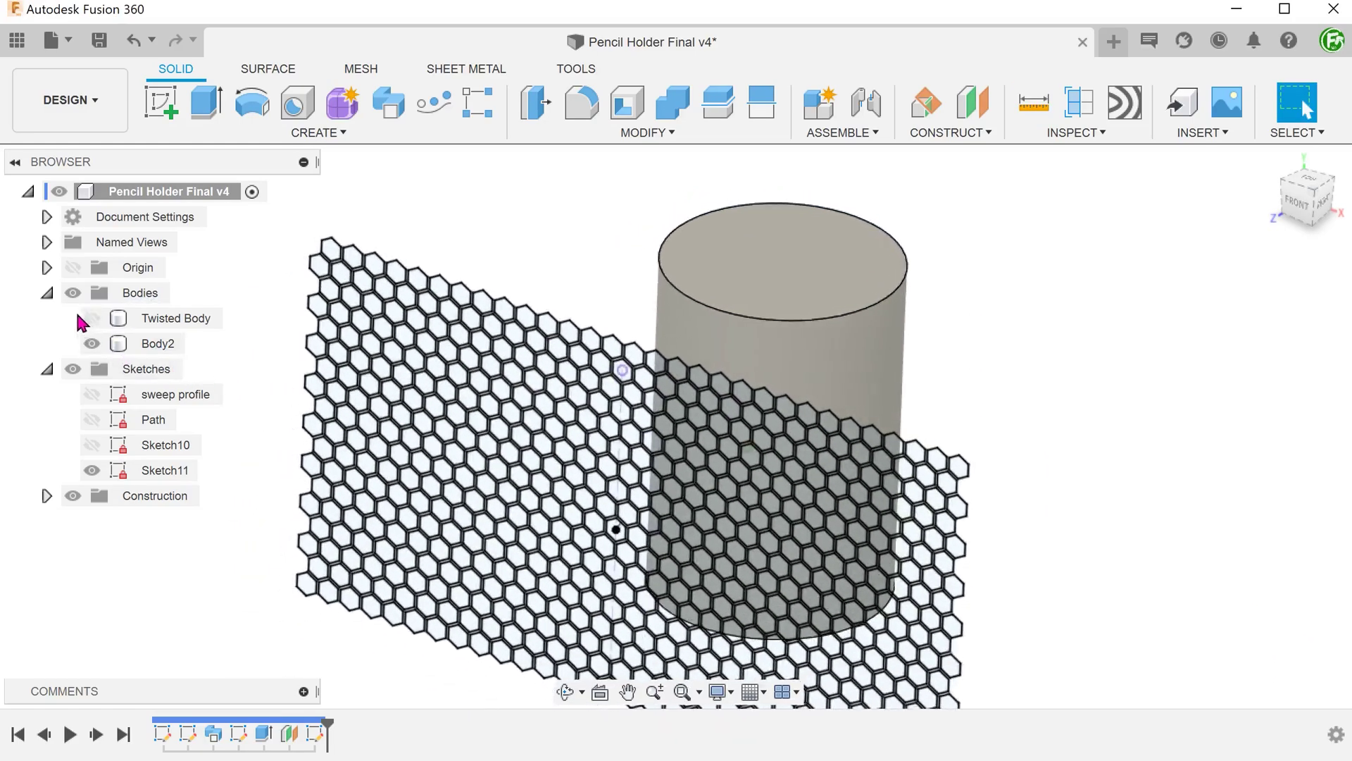
Step: Return to the saved front NamedView
{"action": "left_click", "coordinate": [48, 242]}
{"action": "double_click", "coordinate": [159, 369]}
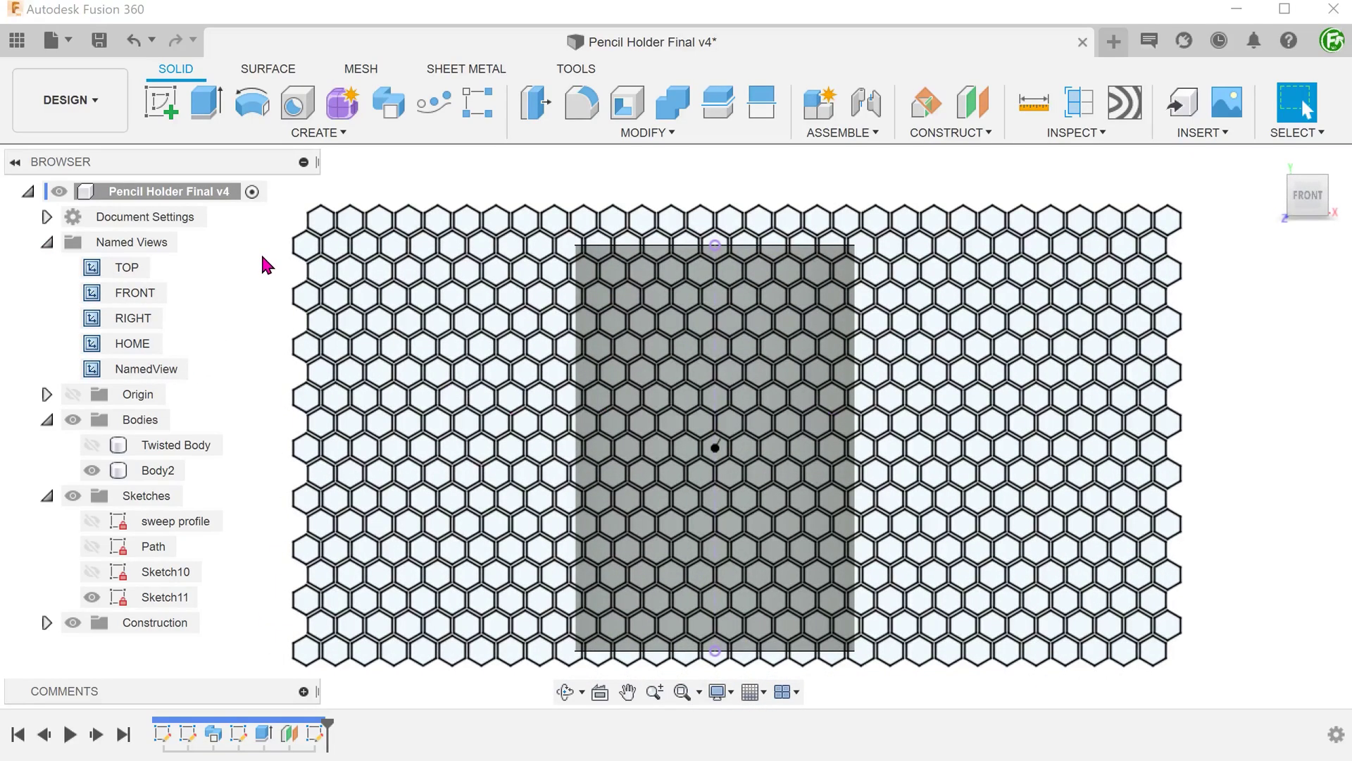
Step: Measure between the pattern's outer hexagon edges, then clear the picks to retry
{"action": "left_click", "coordinate": [1031, 109]}
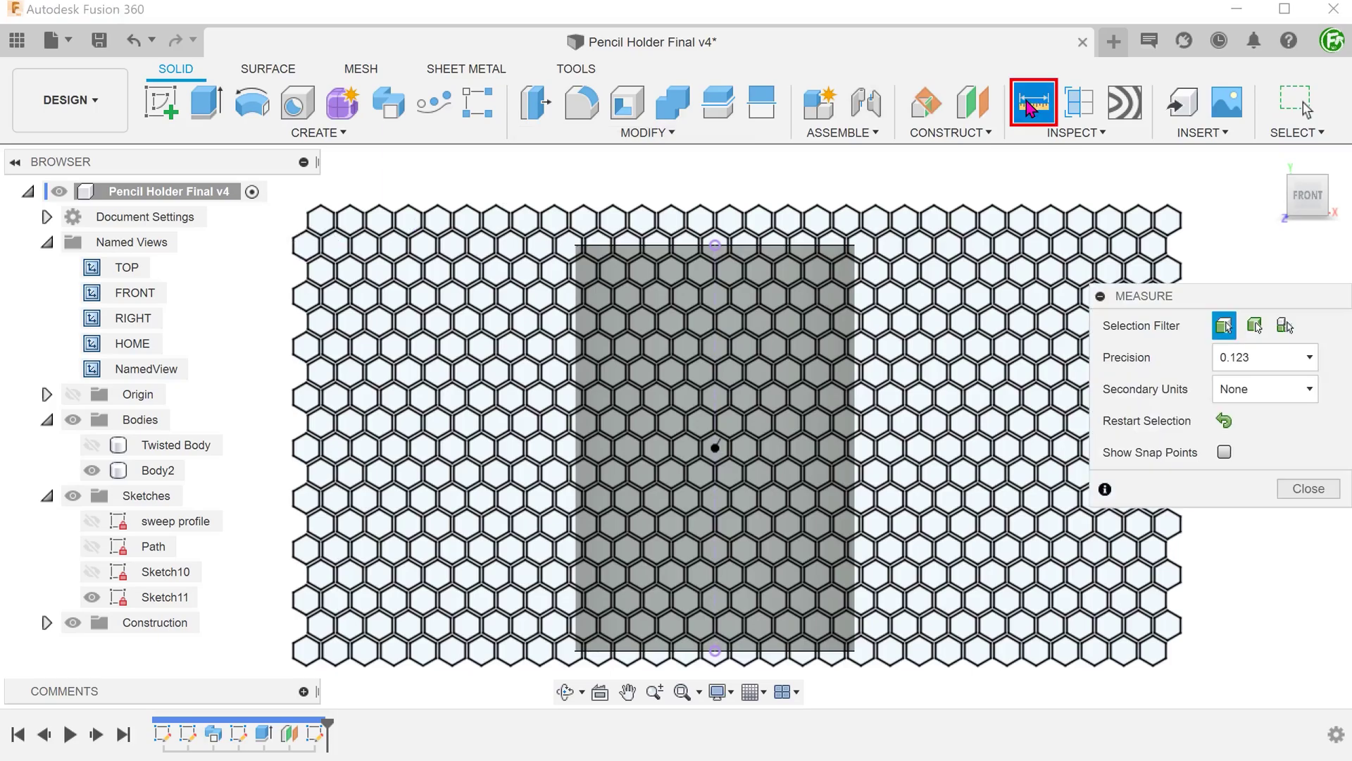
{"action": "left_click", "coordinate": [311, 224]}
{"action": "left_click", "coordinate": [370, 295]}
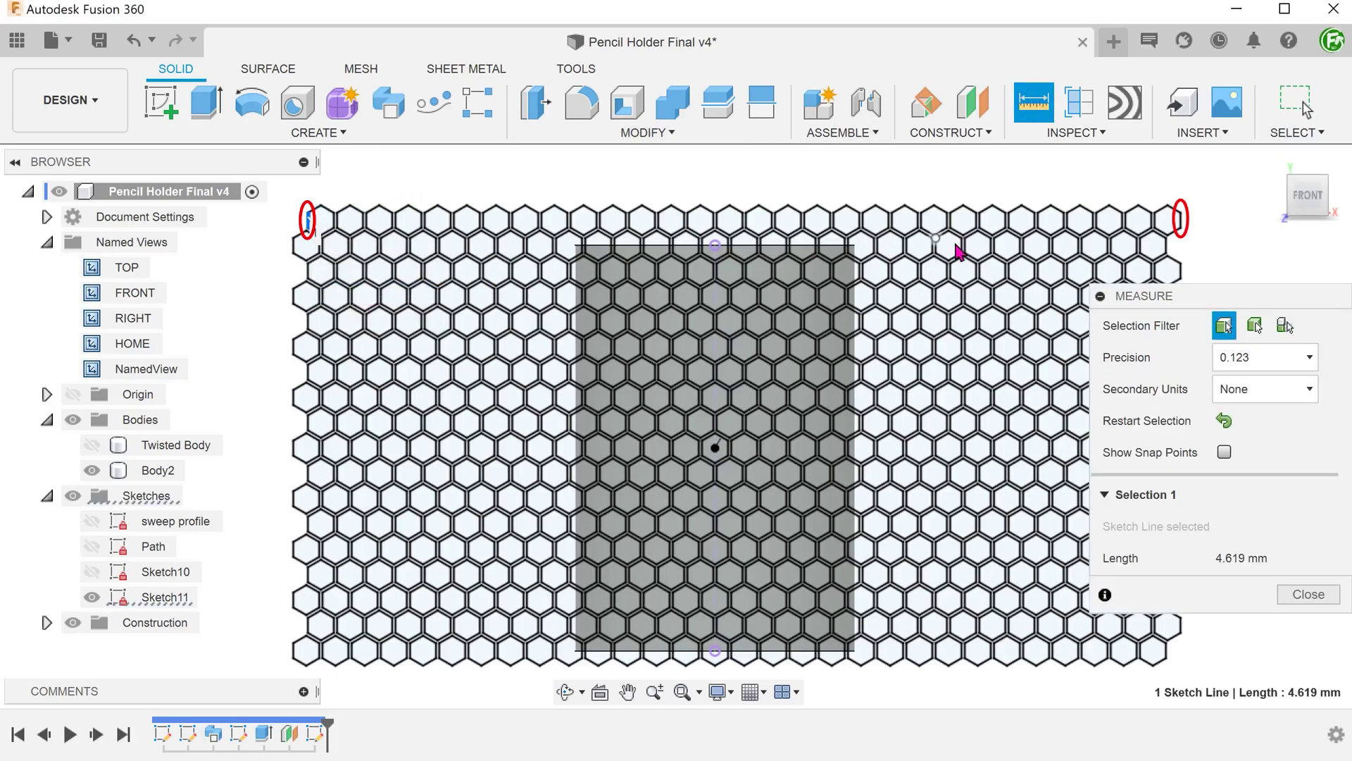
{"action": "left_click", "coordinate": [1181, 222]}
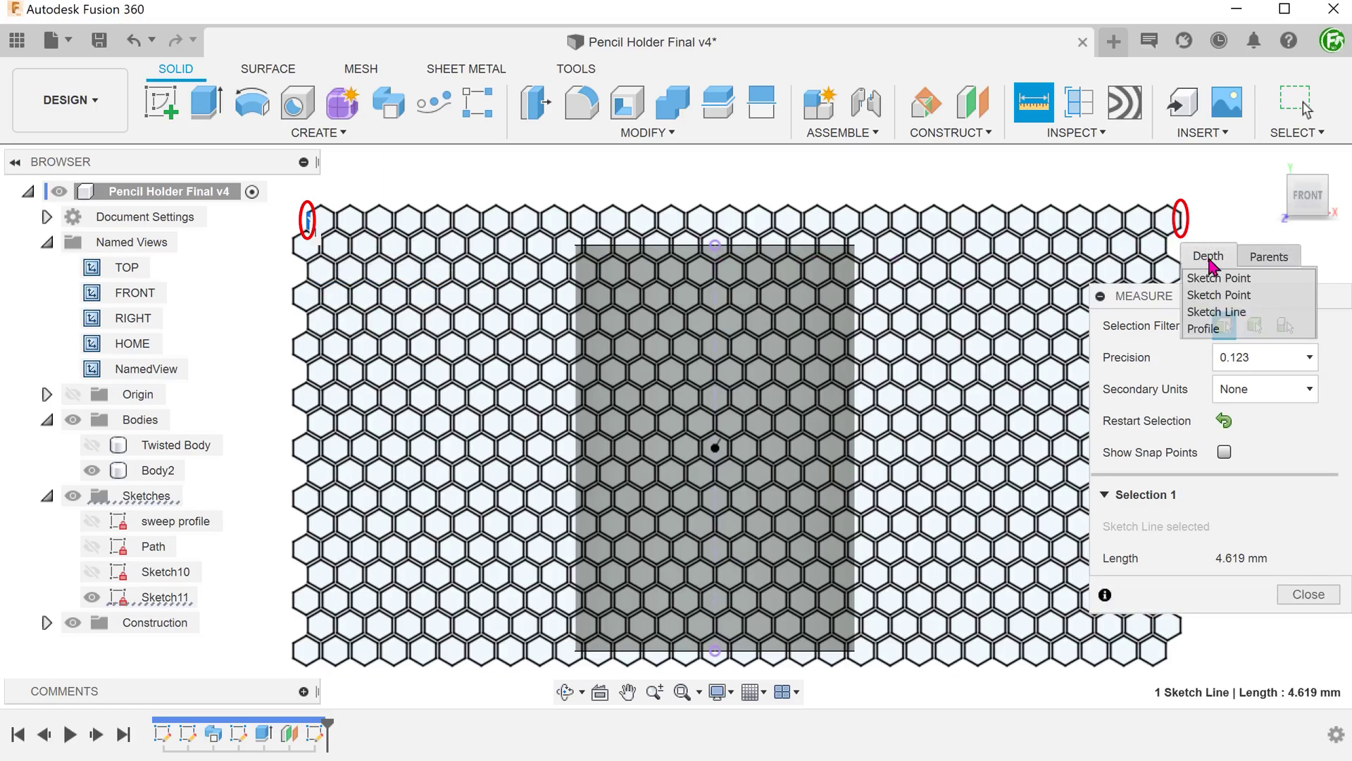
{"action": "left_click", "coordinate": [1250, 314]}
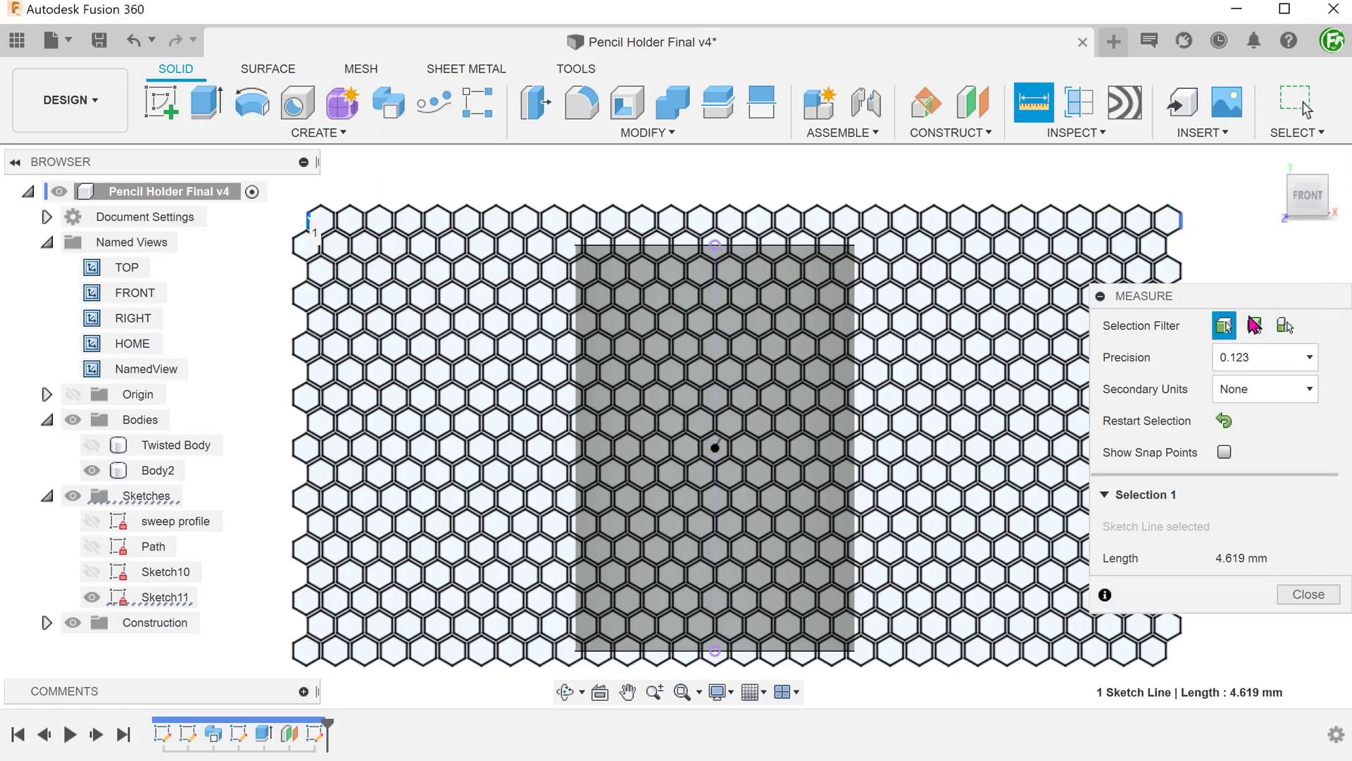
{"action": "left_click", "coordinate": [238, 329]}
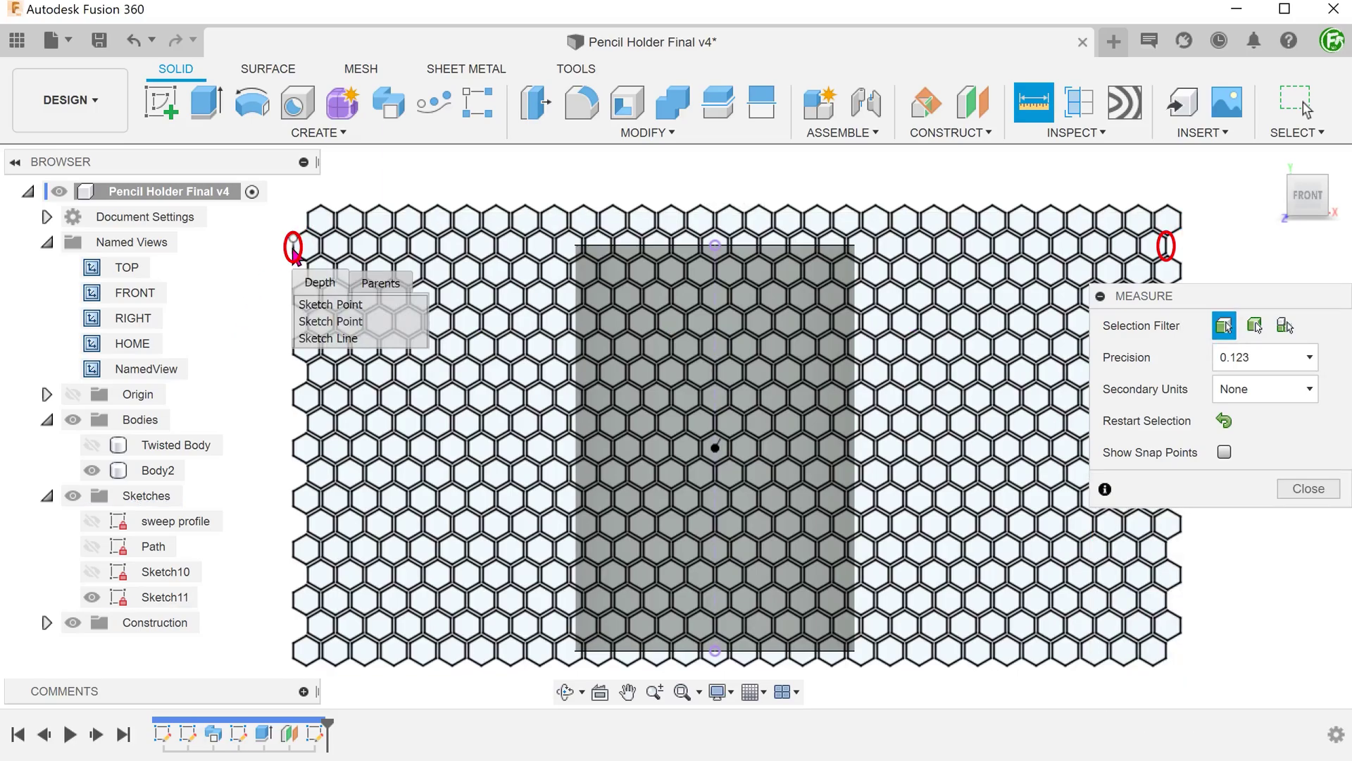
Step: Measure the leftmost to rightmost hexagon edge lines, confirming 269.00 mm width
{"action": "left_click", "coordinate": [355, 336]}
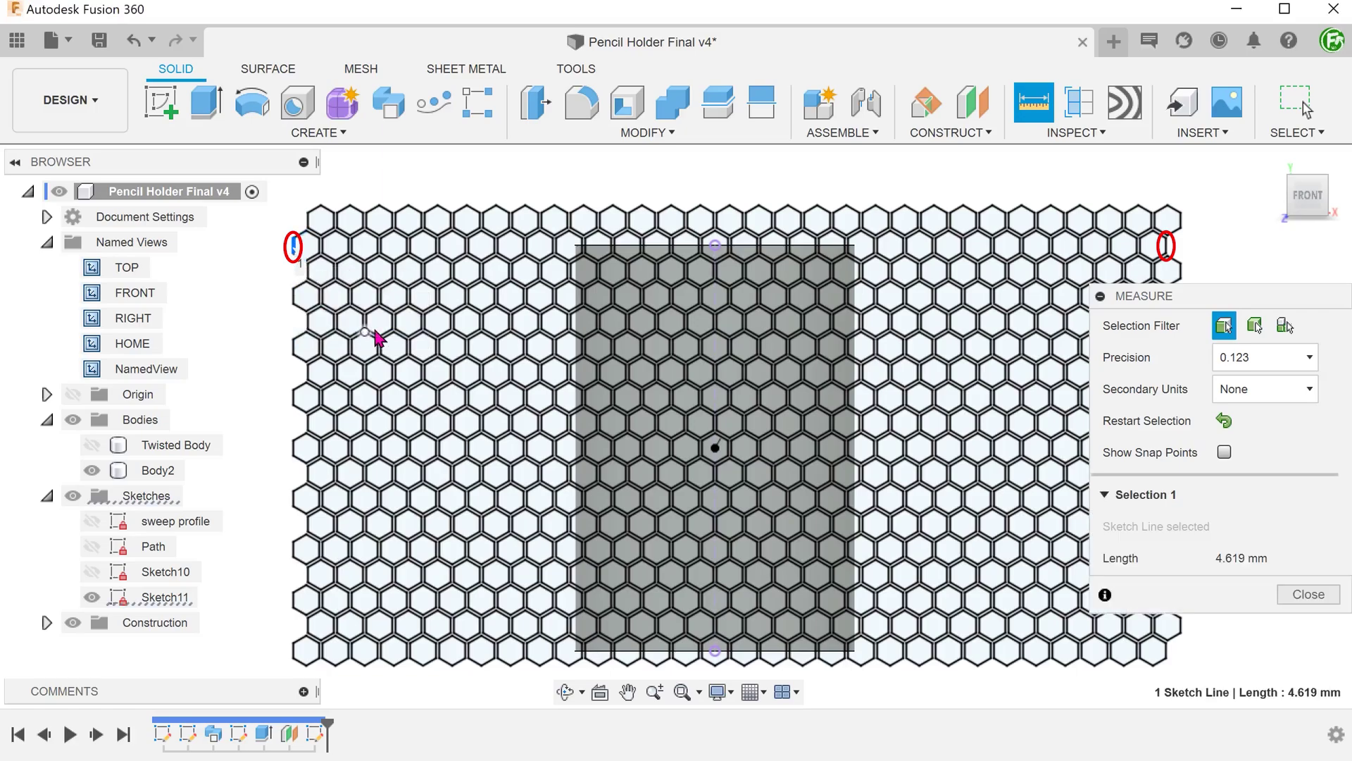
{"action": "left_click", "coordinate": [1165, 250]}
{"action": "left_click", "coordinate": [1223, 337]}
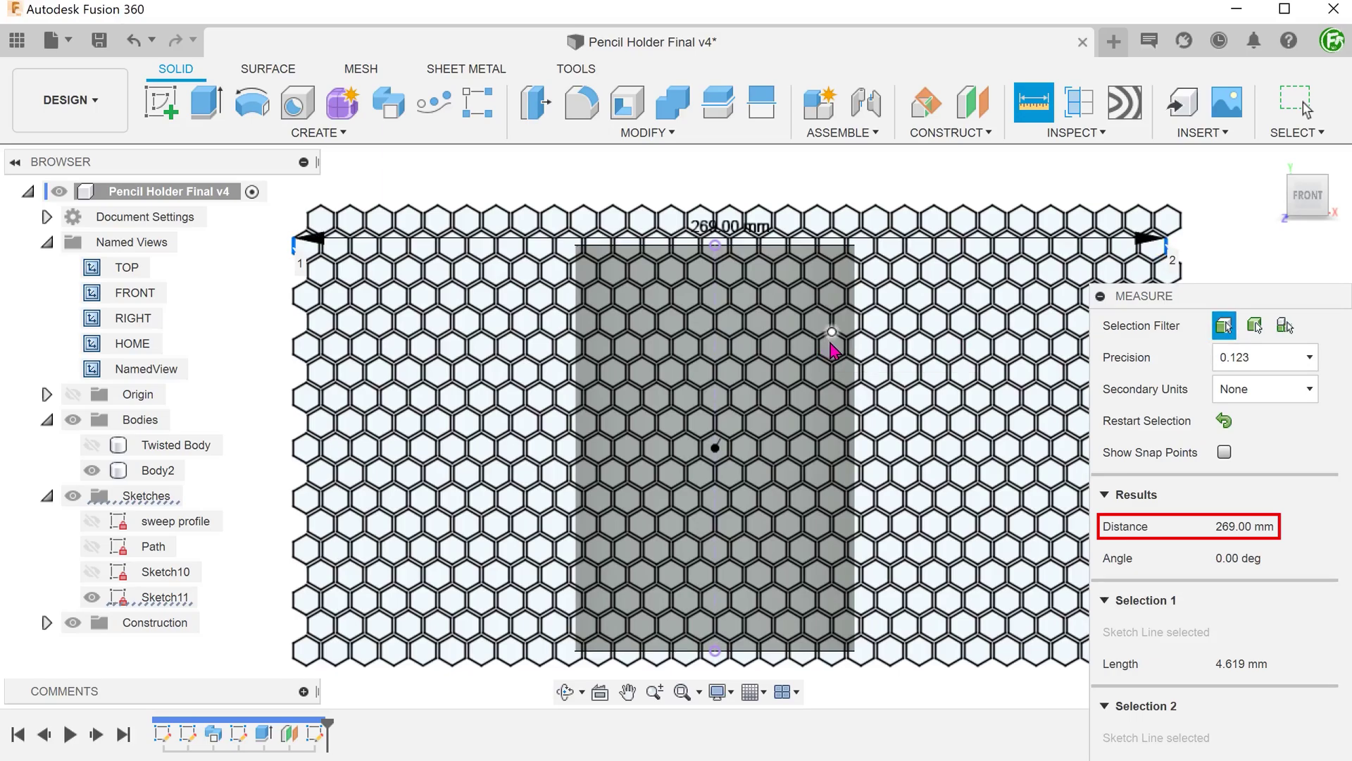
{"action": "left_click_drag", "start_coordinate": [1187, 295], "coordinate": [1170, 179]}
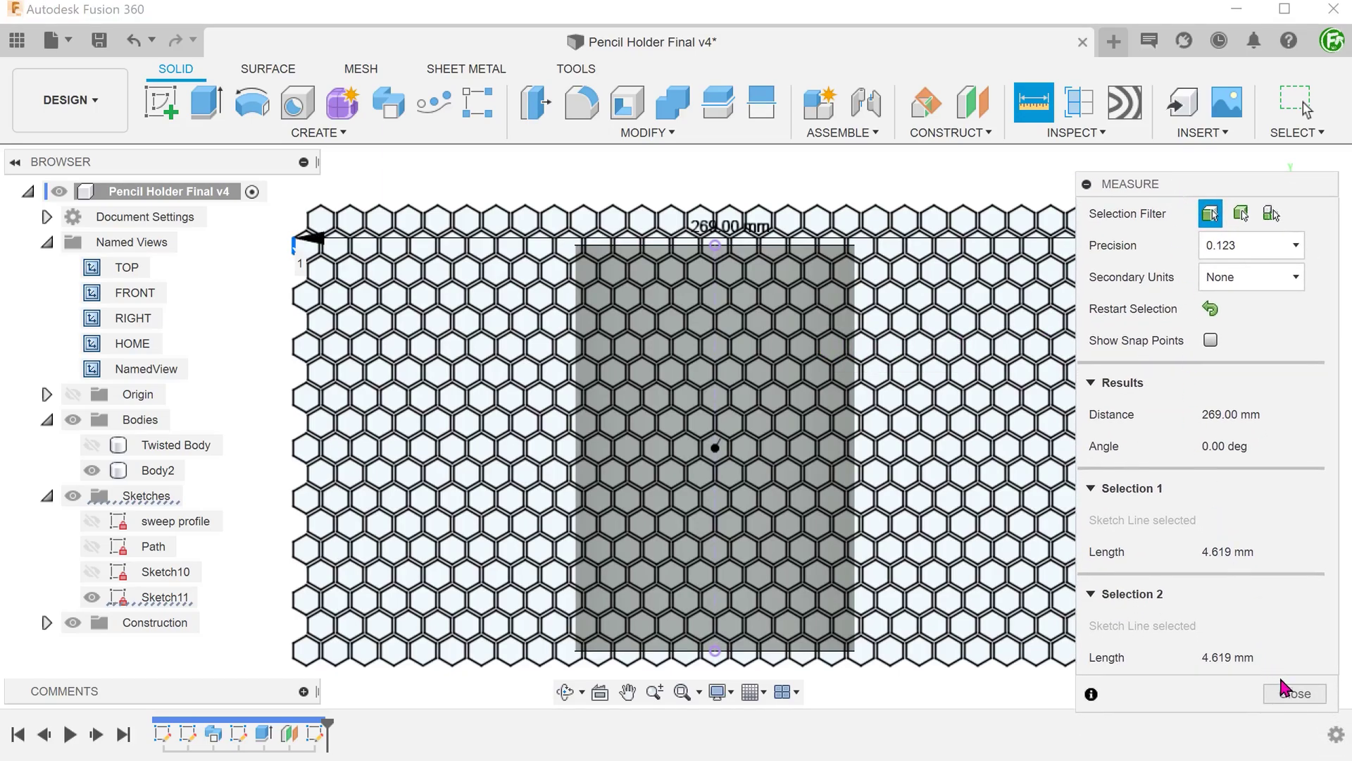
{"action": "left_click", "coordinate": [1294, 697]}
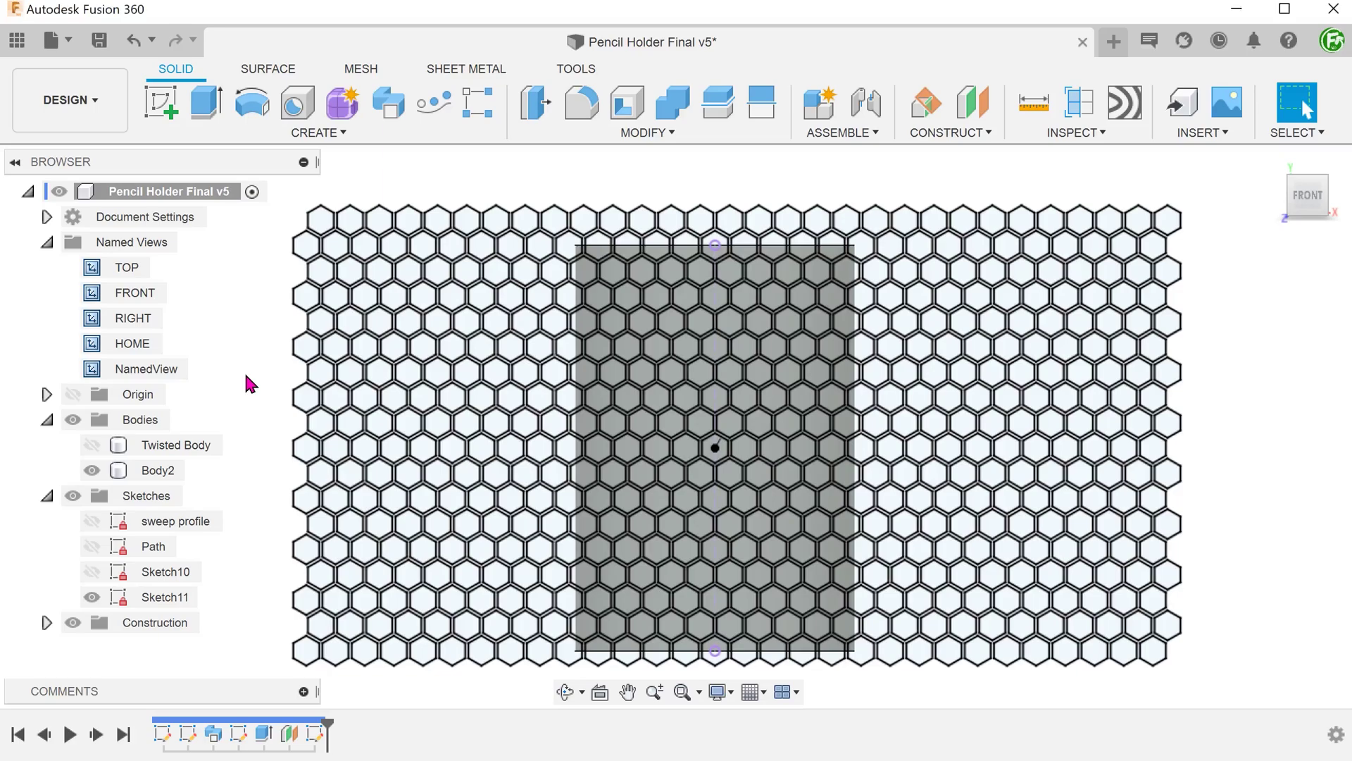
Step: Deboss all 540 hexagon profiles 3 mm into the cylinder's side face with Emboss
{"action": "key", "text": "F6"}
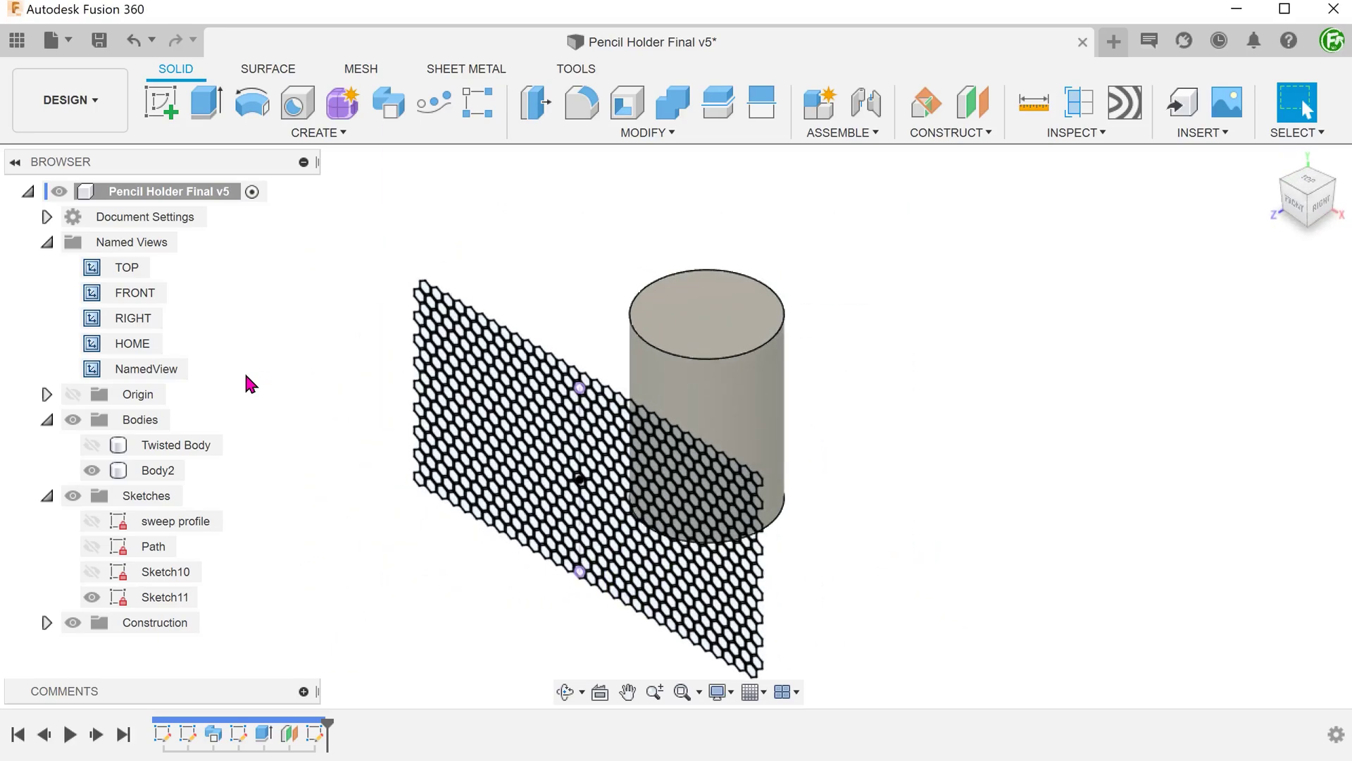
{"action": "left_click", "coordinate": [245, 135]}
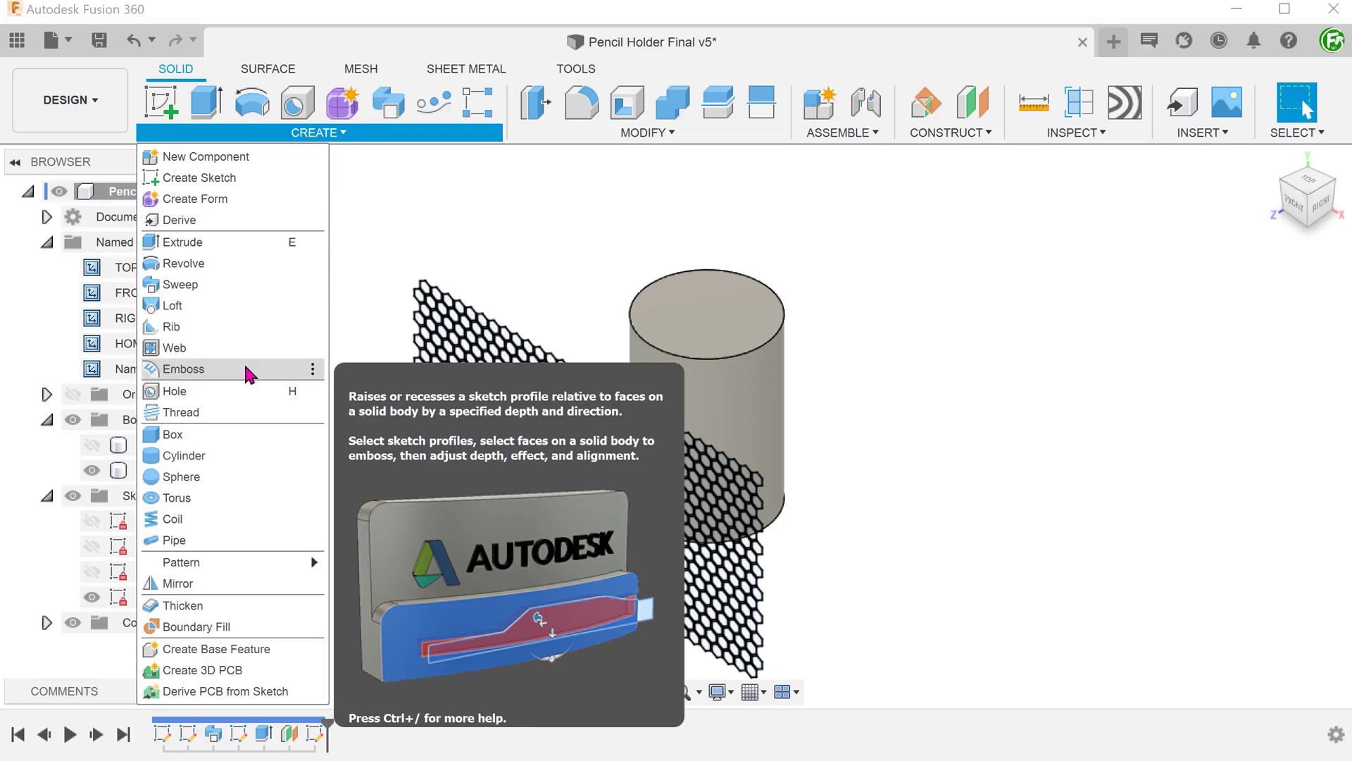
{"action": "left_click", "coordinate": [249, 374]}
{"action": "left_click_drag", "start_coordinate": [331, 246], "coordinate": [820, 676]}
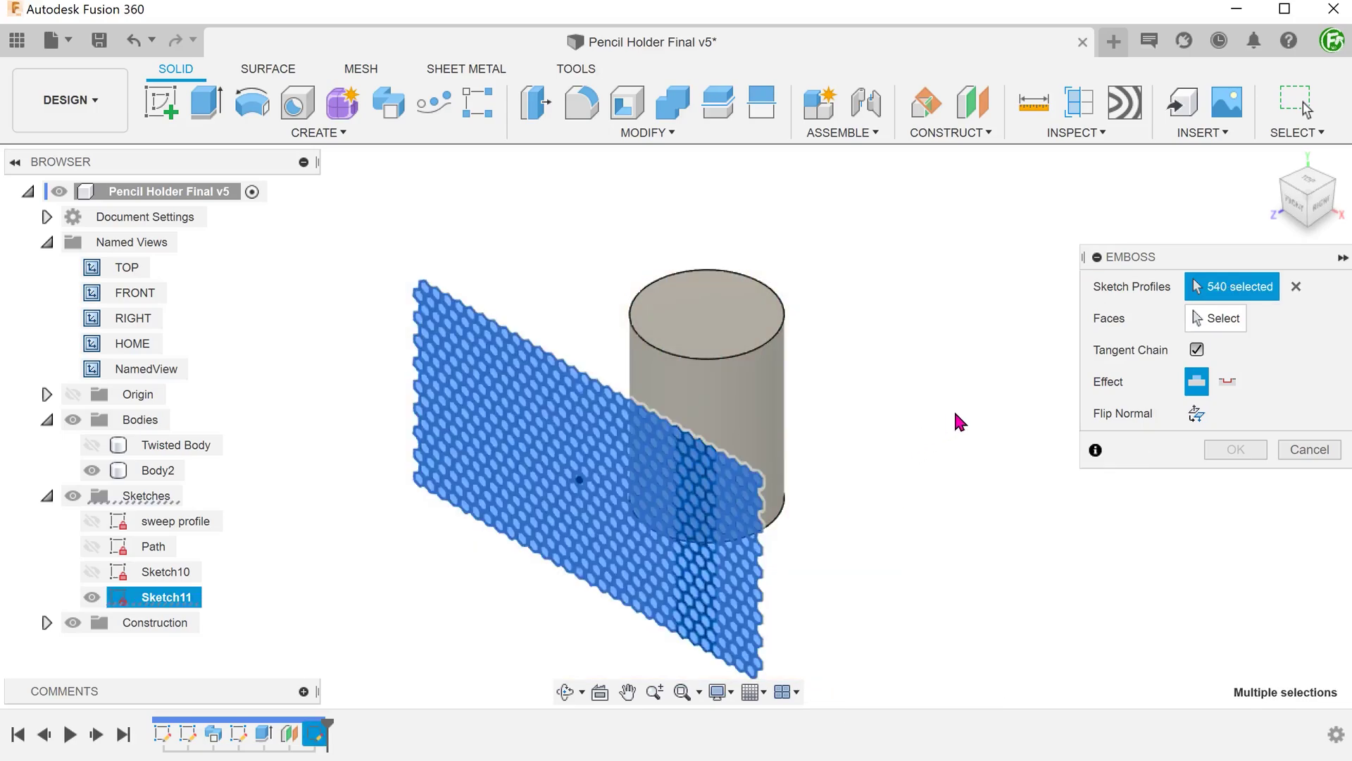
{"action": "left_click", "coordinate": [1210, 319]}
{"action": "left_click", "coordinate": [750, 393]}
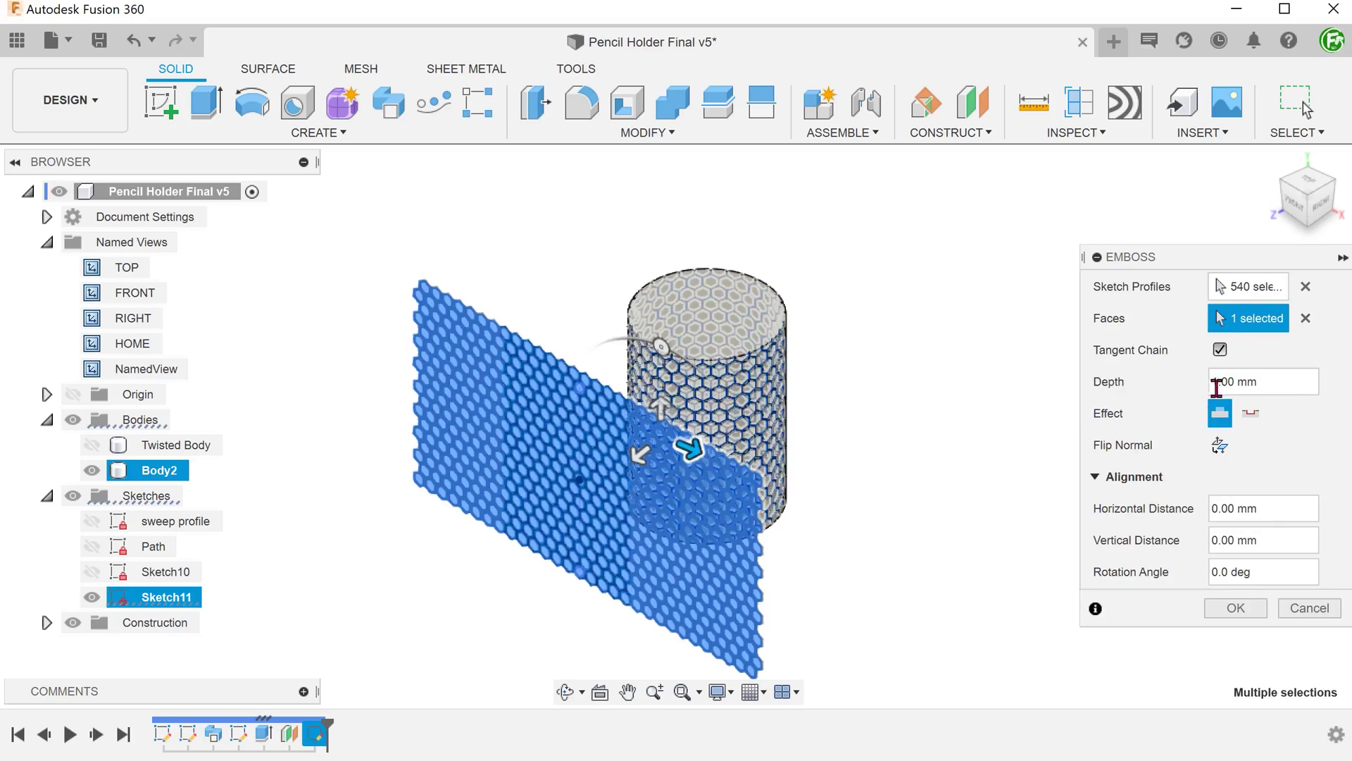
{"action": "left_click_drag", "start_coordinate": [1268, 382], "coordinate": [1212, 381]}
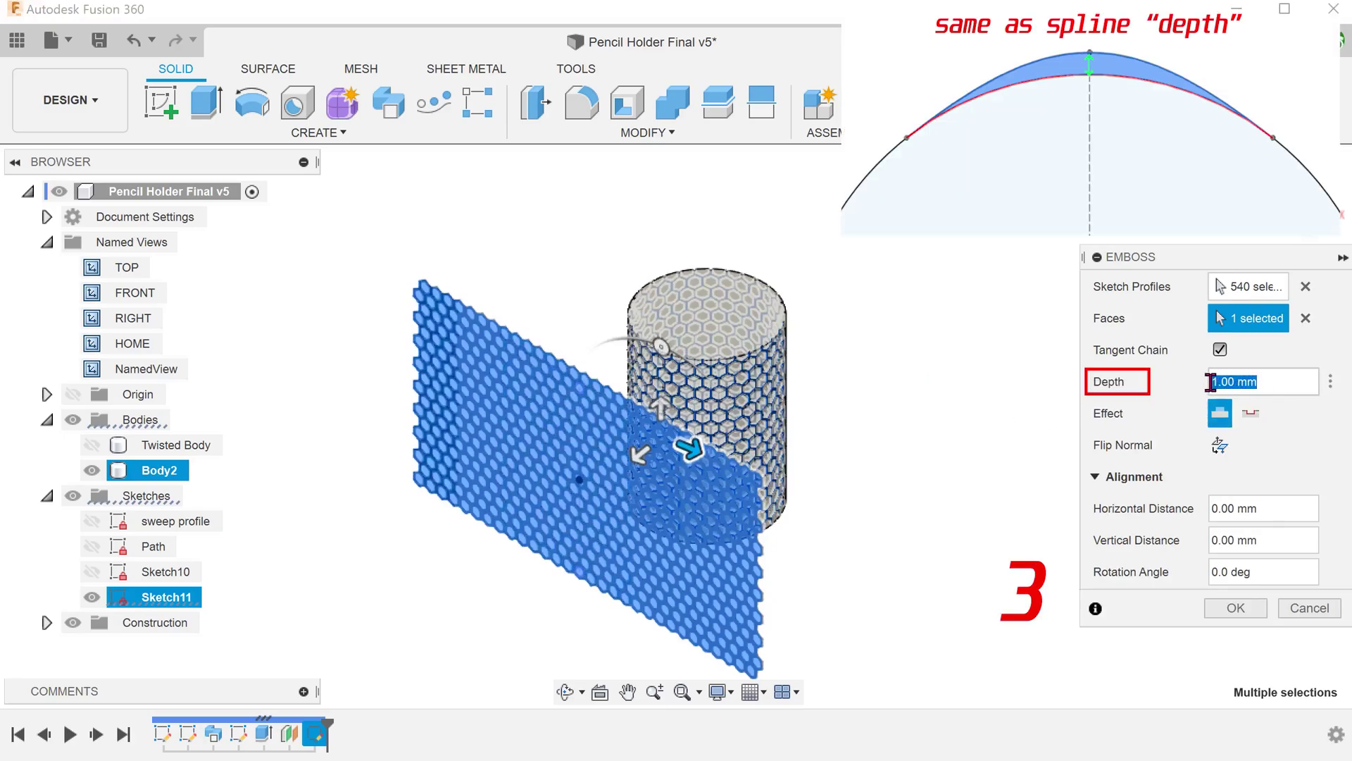
{"action": "type", "text": "3"}
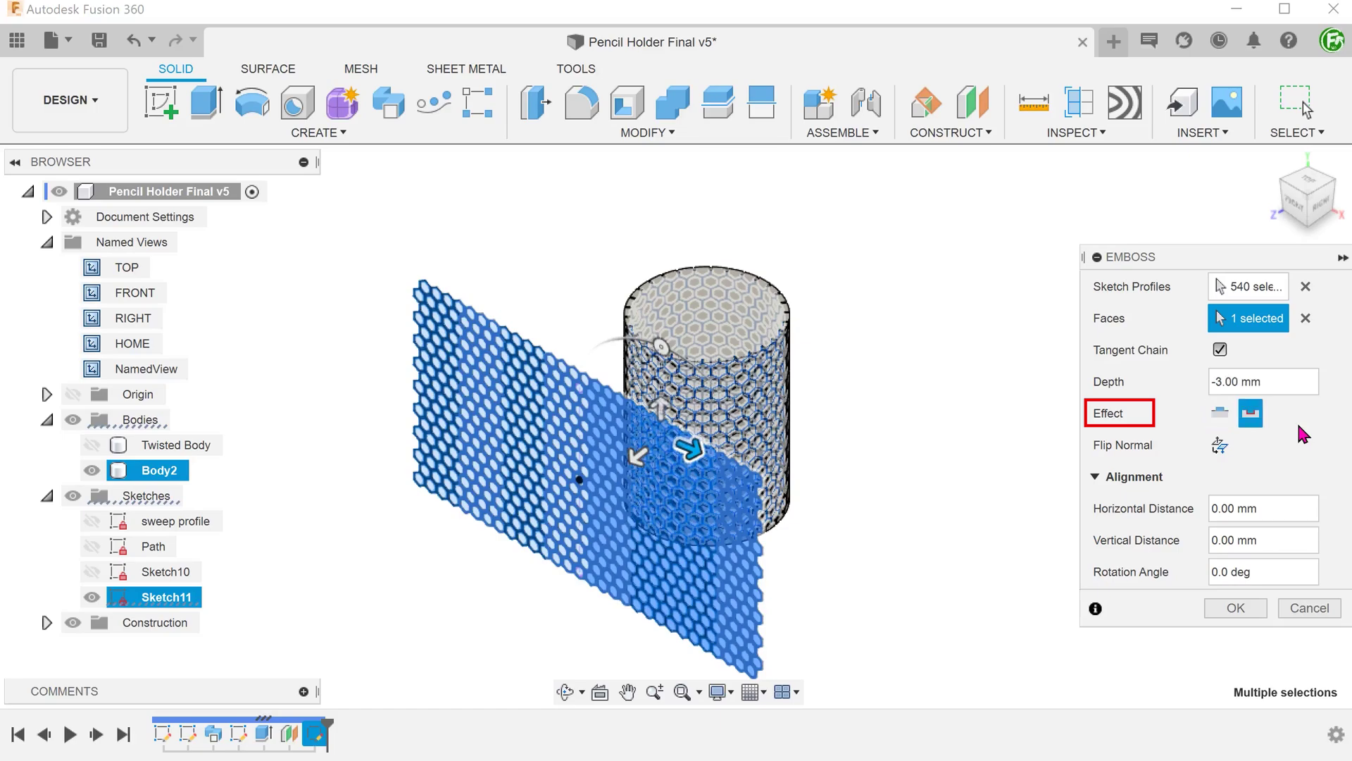
{"action": "left_click", "coordinate": [1237, 607]}
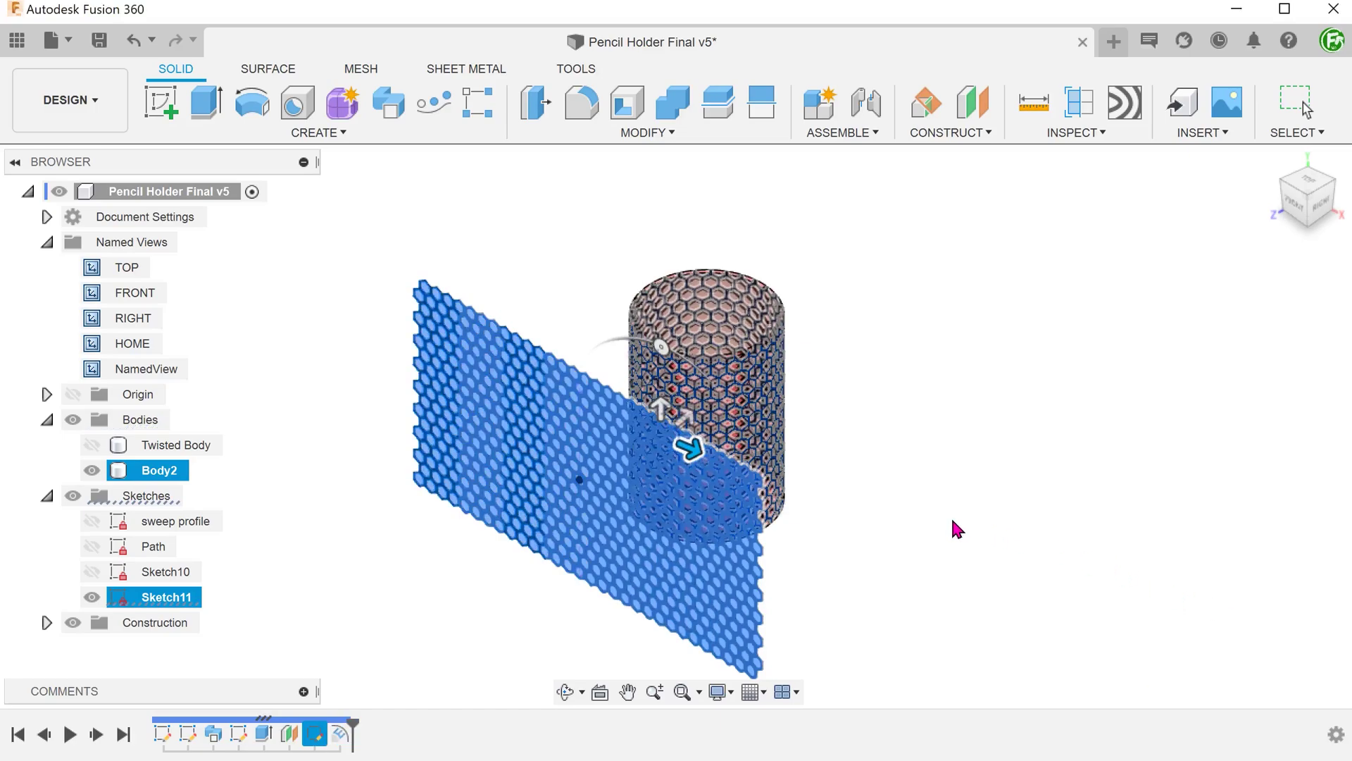
Step: Hide the hexagon sketch and show Twisted Body with the debossed cylinder
{"action": "left_click", "coordinate": [89, 598]}
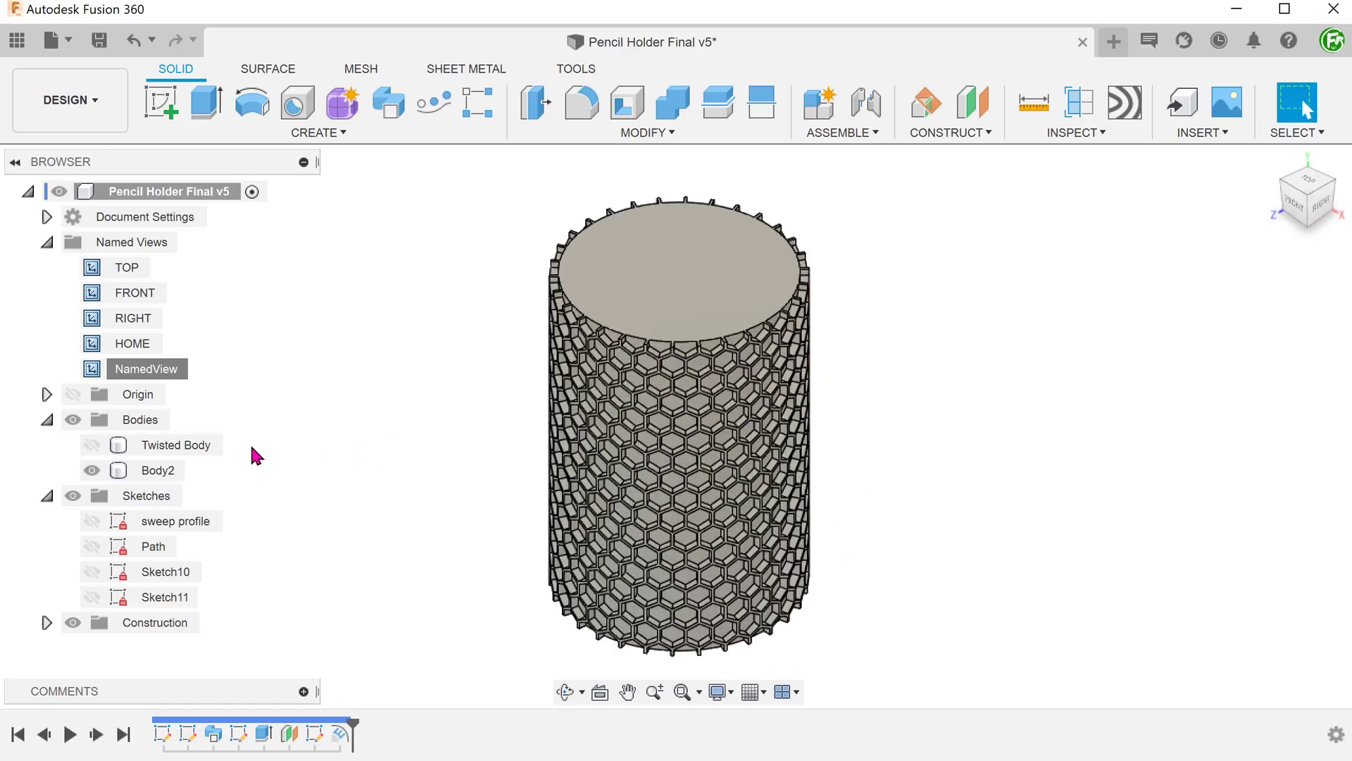
{"action": "left_click", "coordinate": [92, 445]}
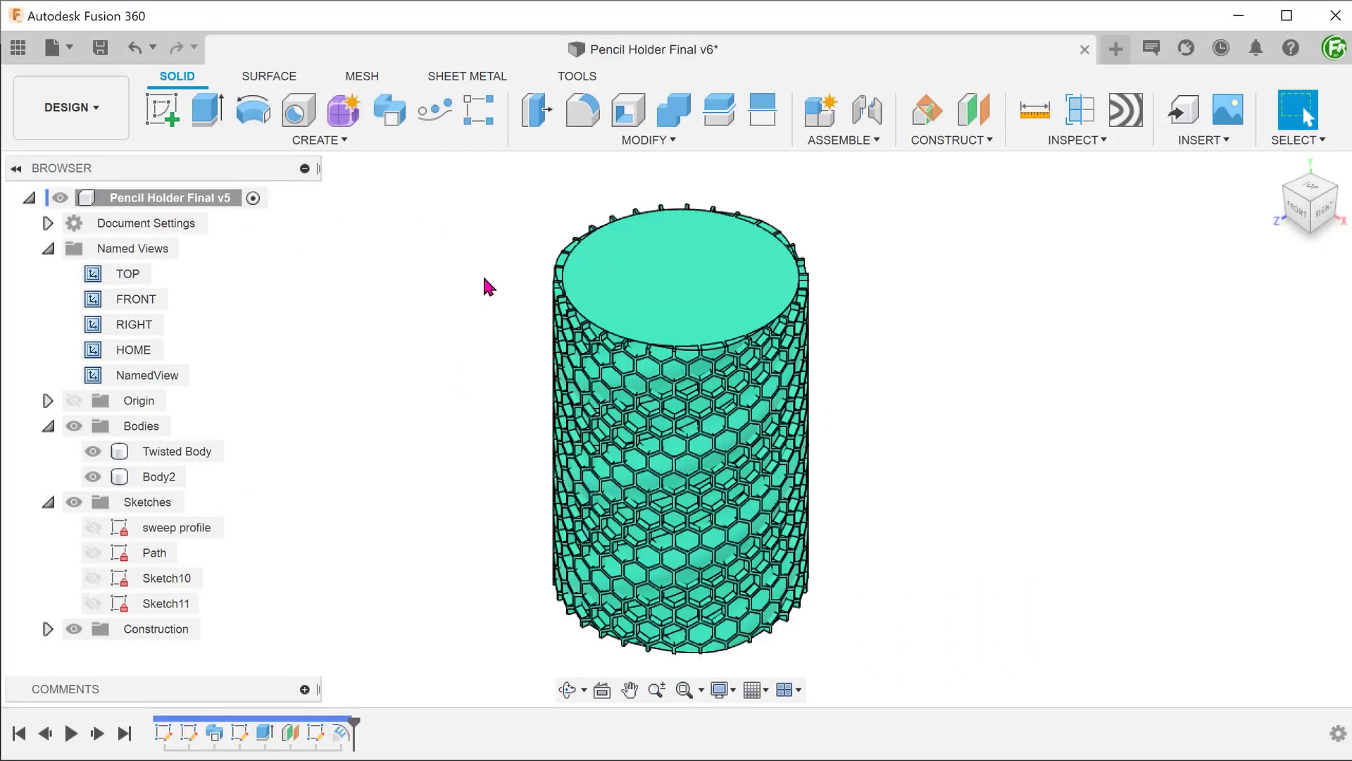
Step: Start a Combine from the Modify menu with Twisted Body as the target body
{"action": "left_click", "coordinate": [631, 140]}
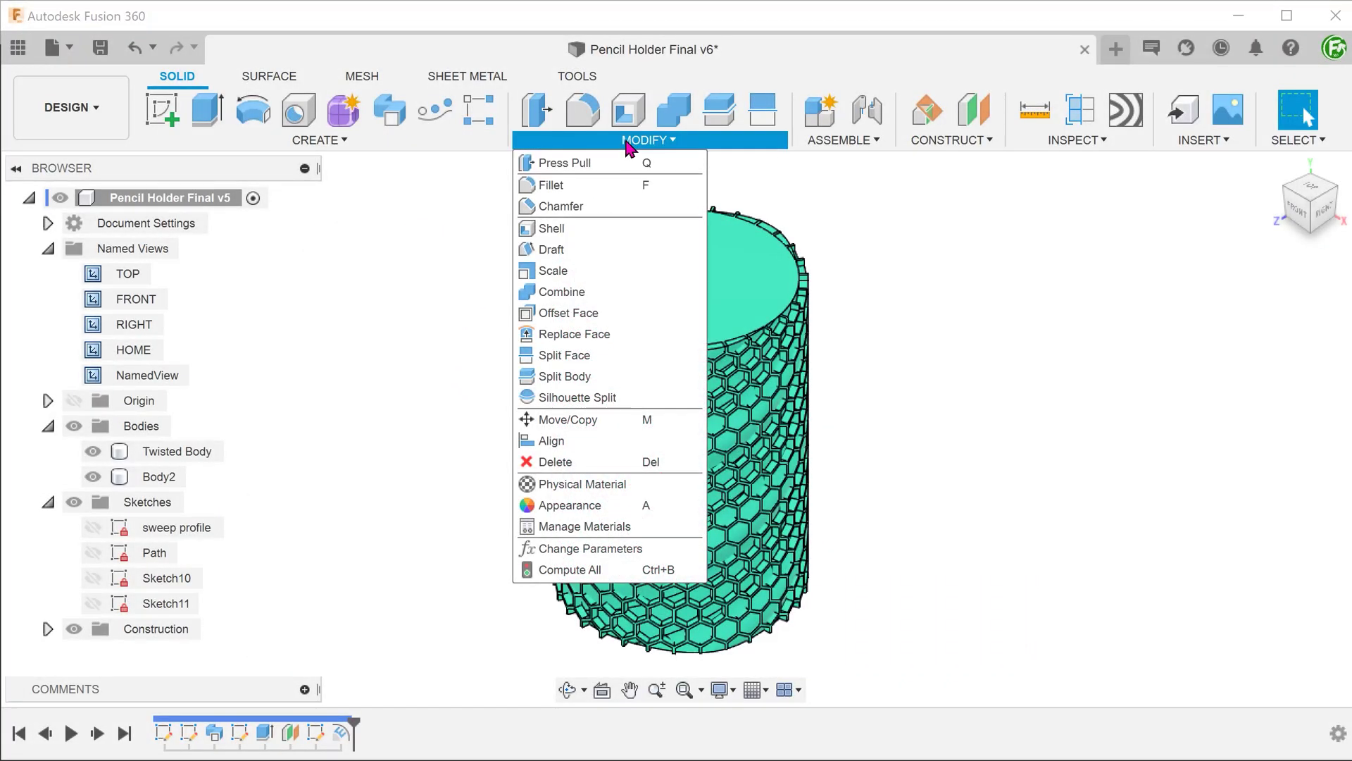
{"action": "left_click", "coordinate": [630, 292]}
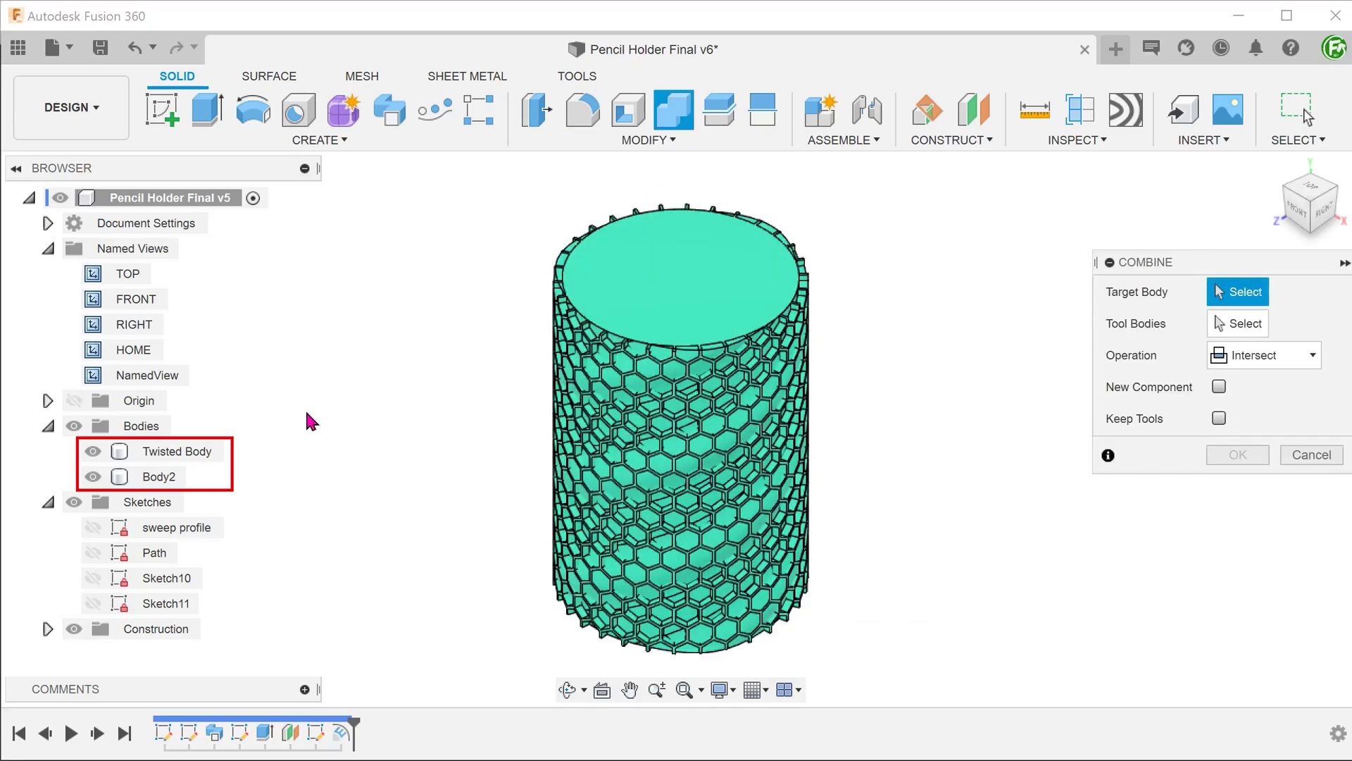
{"action": "left_click", "coordinate": [189, 450]}
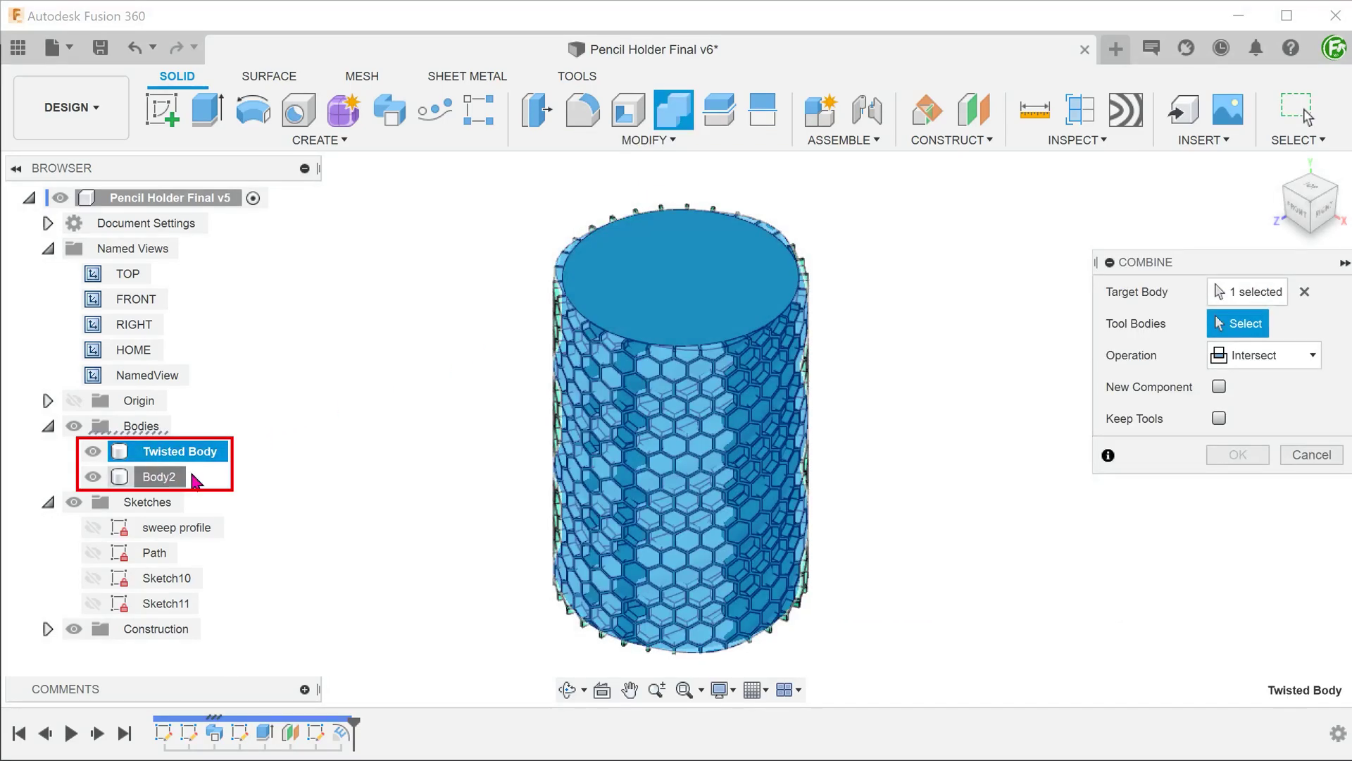